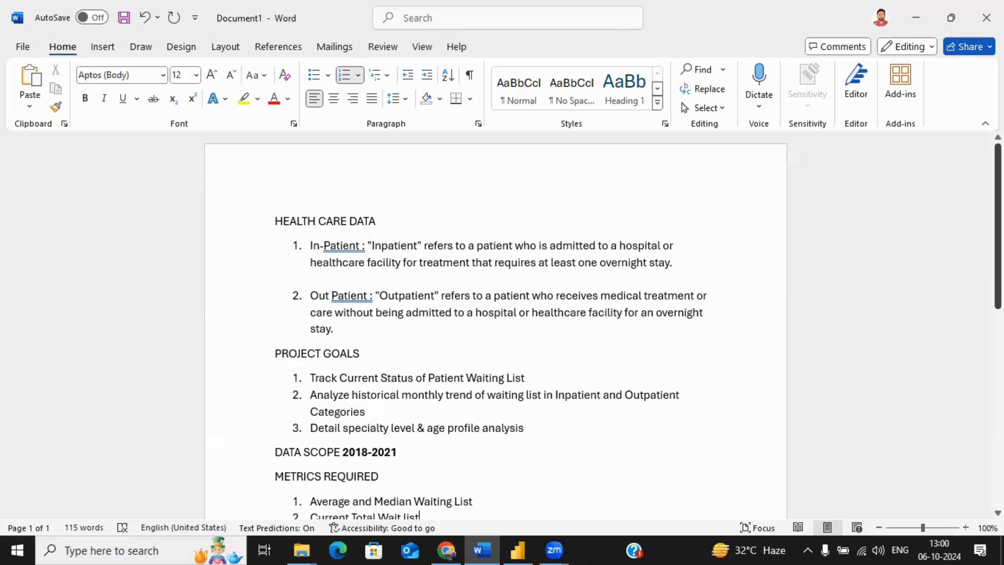
Step: Review the remaining project requirements in the Word document and switch to Power BI Desktop
{"action": "scroll", "coordinate": [494, 324], "scroll_direction": "down", "scroll_amount": 3}
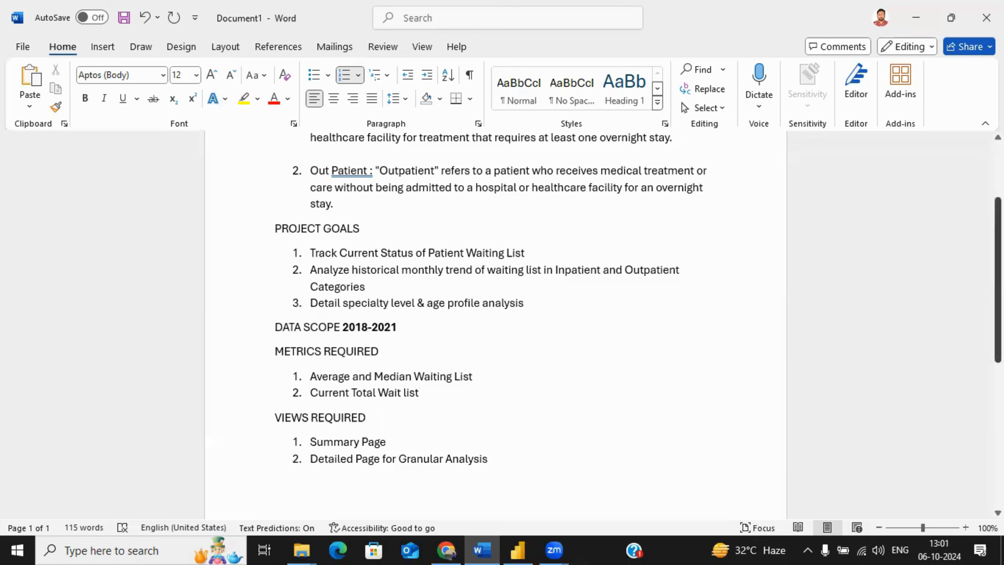
{"action": "left_click", "coordinate": [916, 16]}
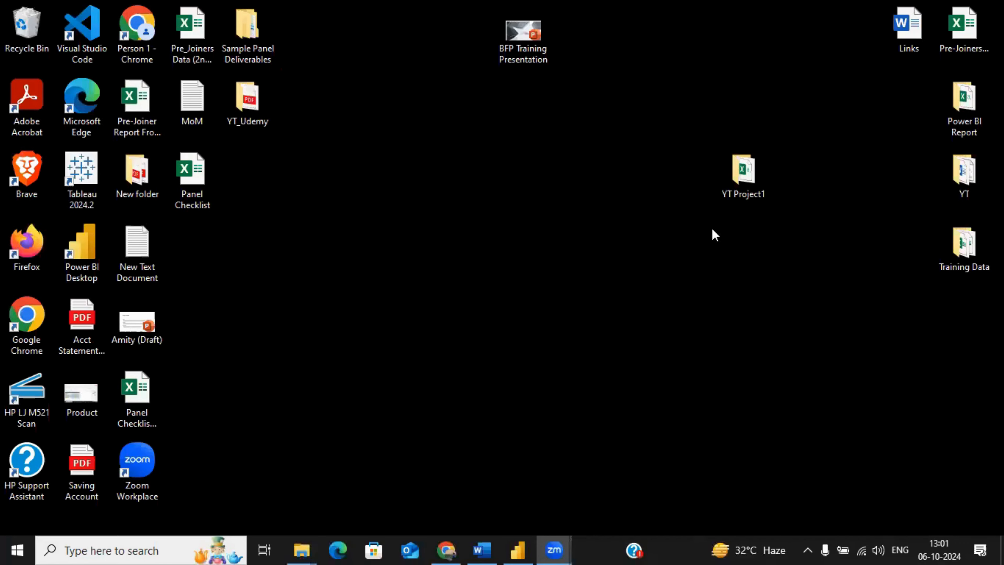
{"action": "left_click", "coordinate": [519, 542]}
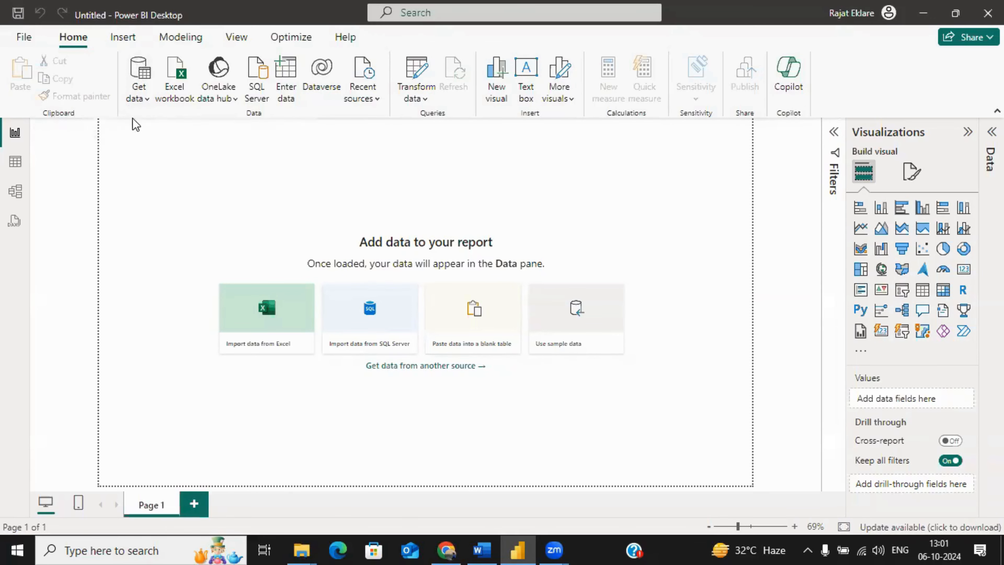
Step: Start a new data import using the Folder connector from the full list of data sources
{"action": "left_click", "coordinate": [138, 99]}
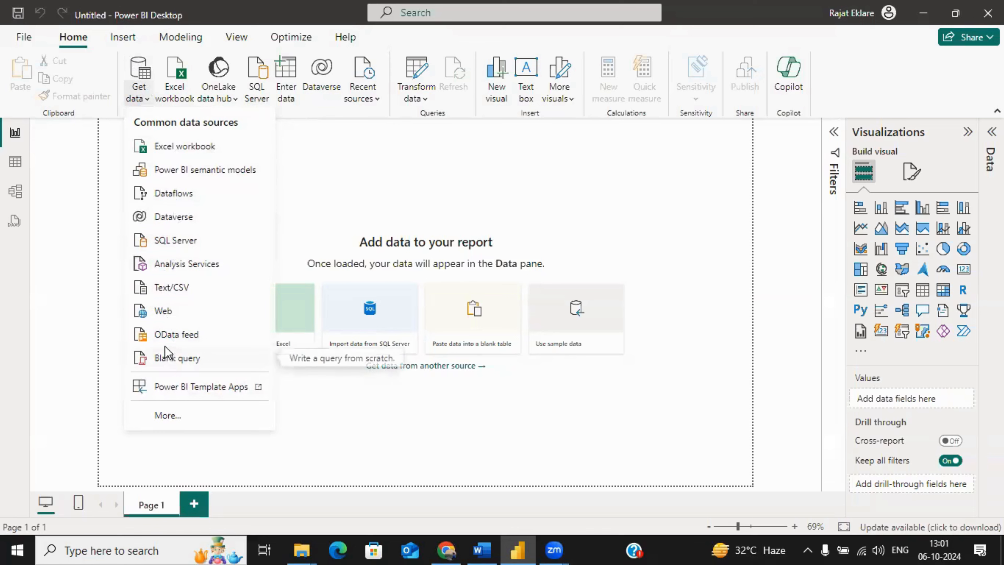
{"action": "left_click", "coordinate": [172, 416]}
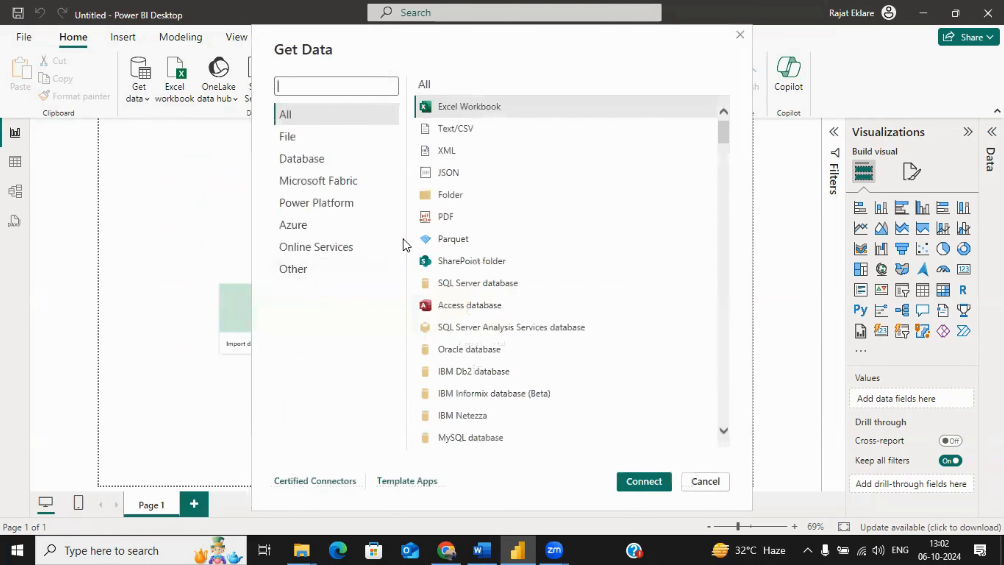
{"action": "left_click_drag", "start_coordinate": [722, 131], "coordinate": [723, 241]}
{"action": "left_click", "coordinate": [721, 120]}
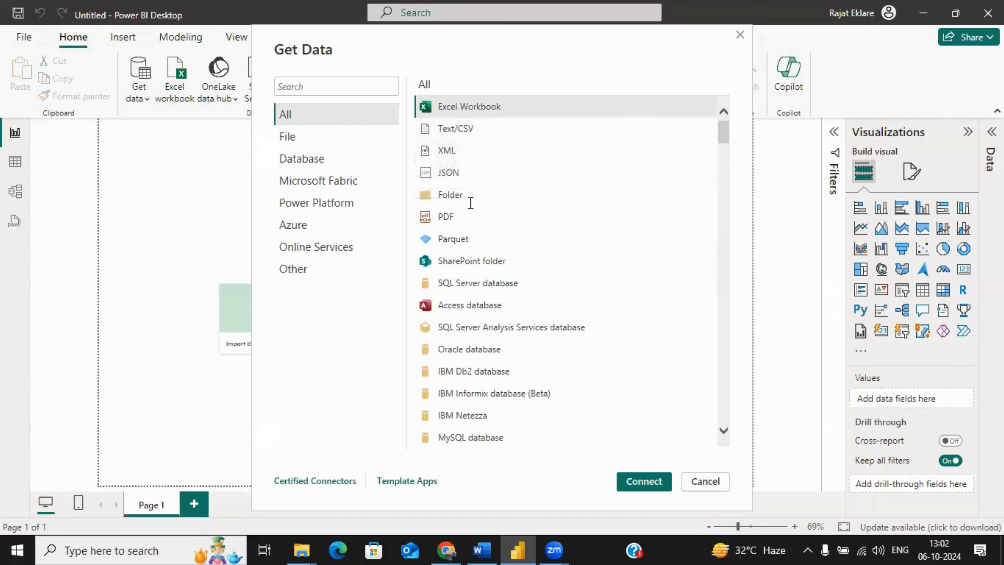
{"action": "left_click", "coordinate": [455, 203]}
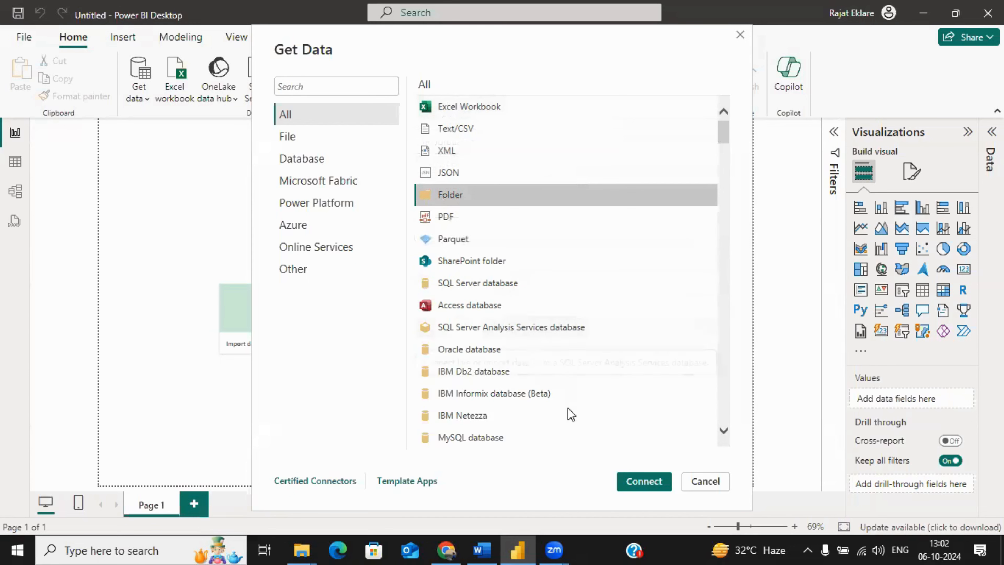
{"action": "left_click", "coordinate": [638, 483]}
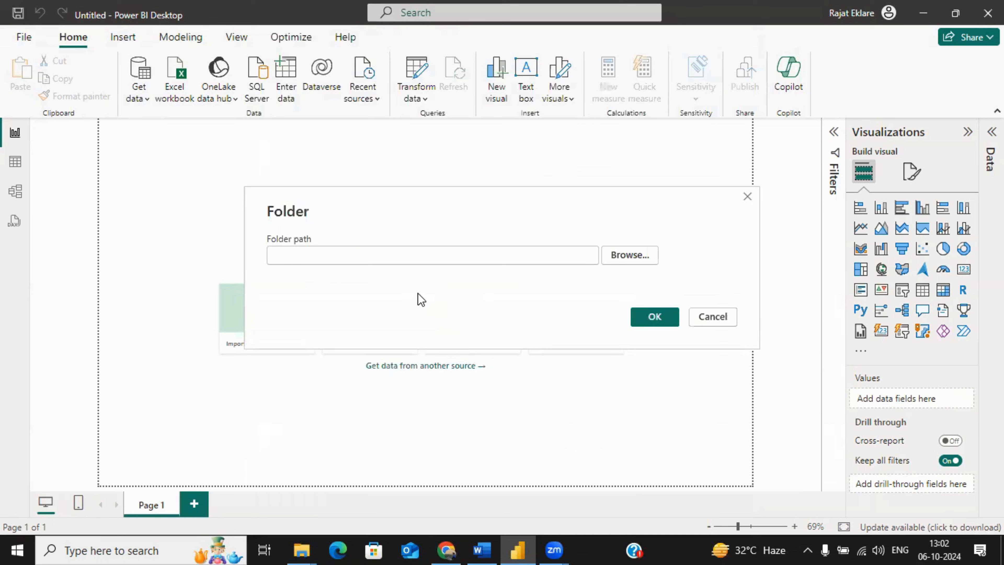
Step: Set the import source to the Inpatient folder inside YT Project1 on the Desktop
{"action": "left_click", "coordinate": [625, 256]}
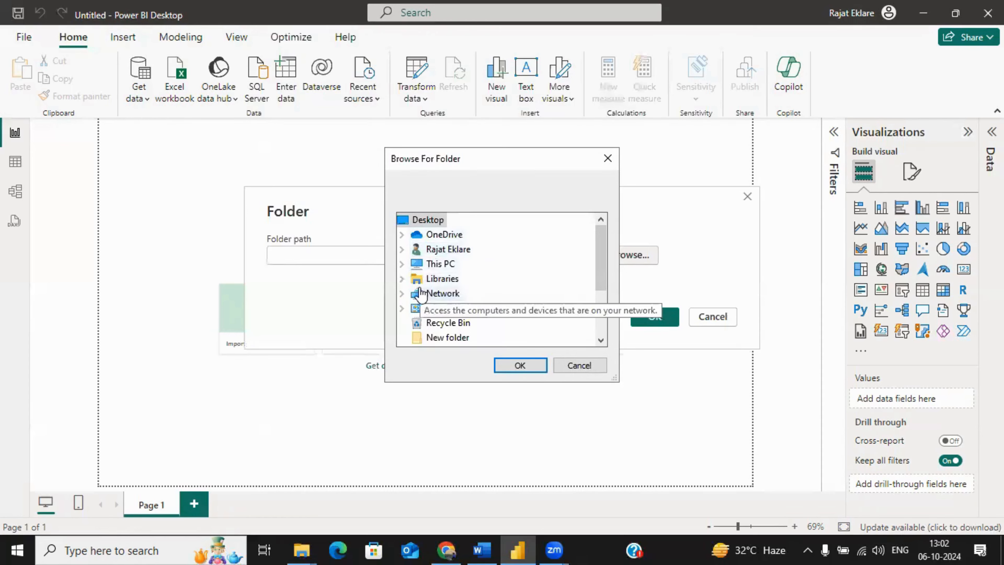
{"action": "left_click", "coordinate": [402, 264]}
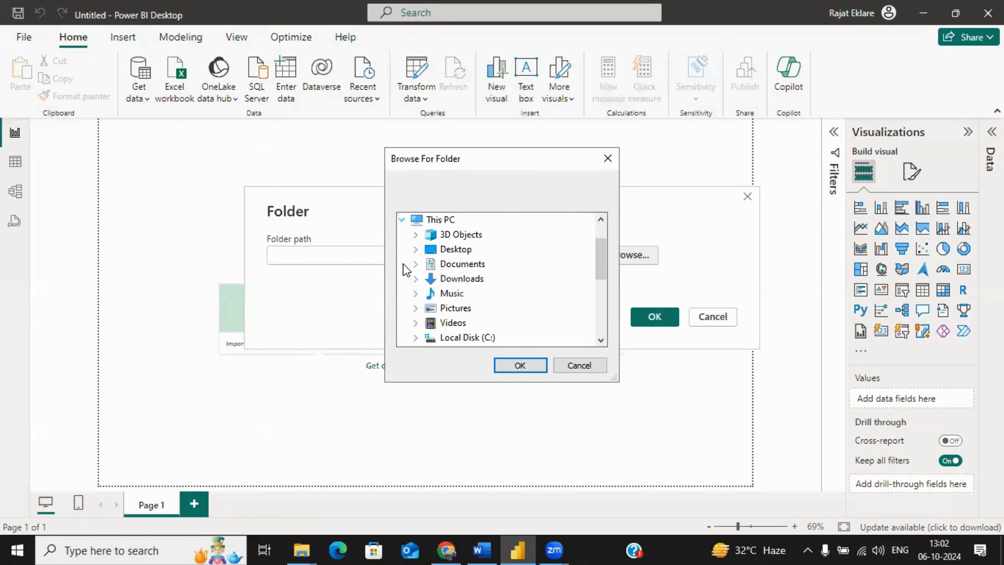
{"action": "double_click", "coordinate": [450, 253]}
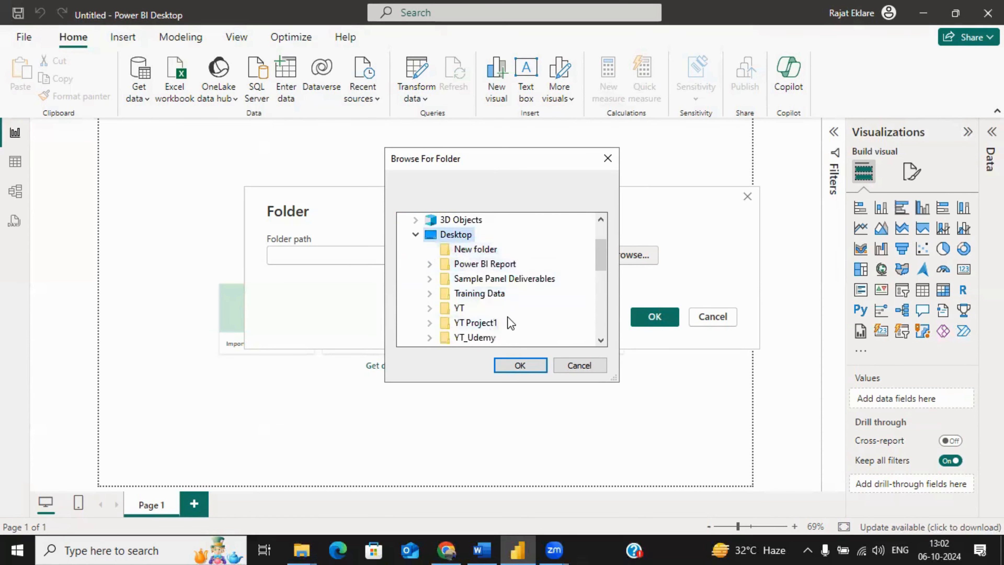
{"action": "double_click", "coordinate": [474, 323]}
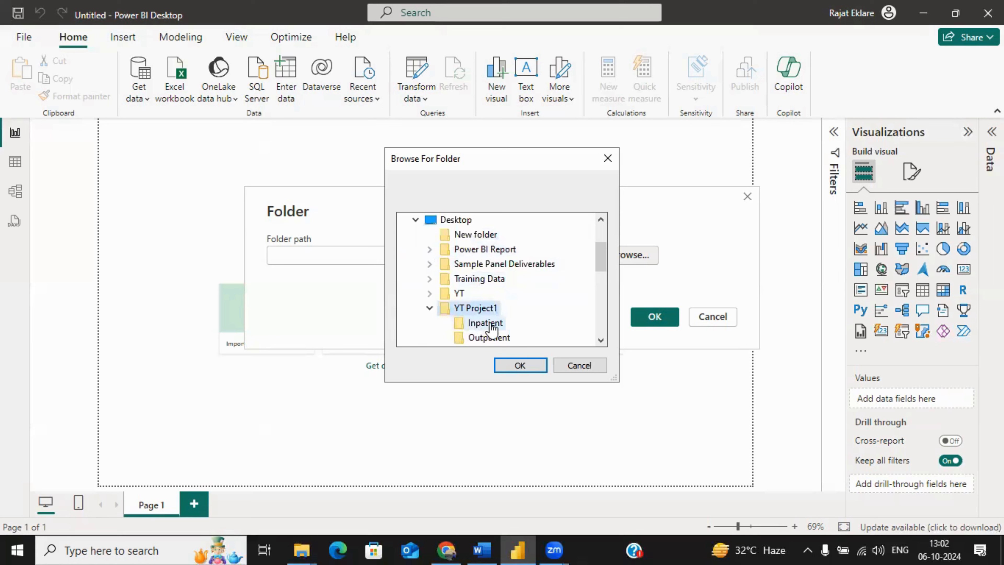
{"action": "left_click_drag", "start_coordinate": [600, 262], "coordinate": [597, 267]}
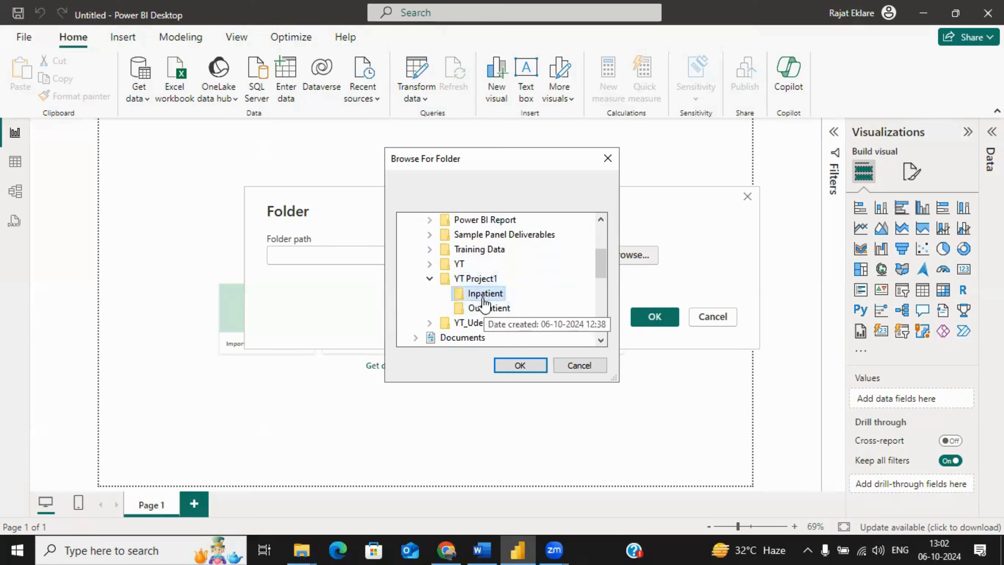
{"action": "left_click", "coordinate": [513, 367]}
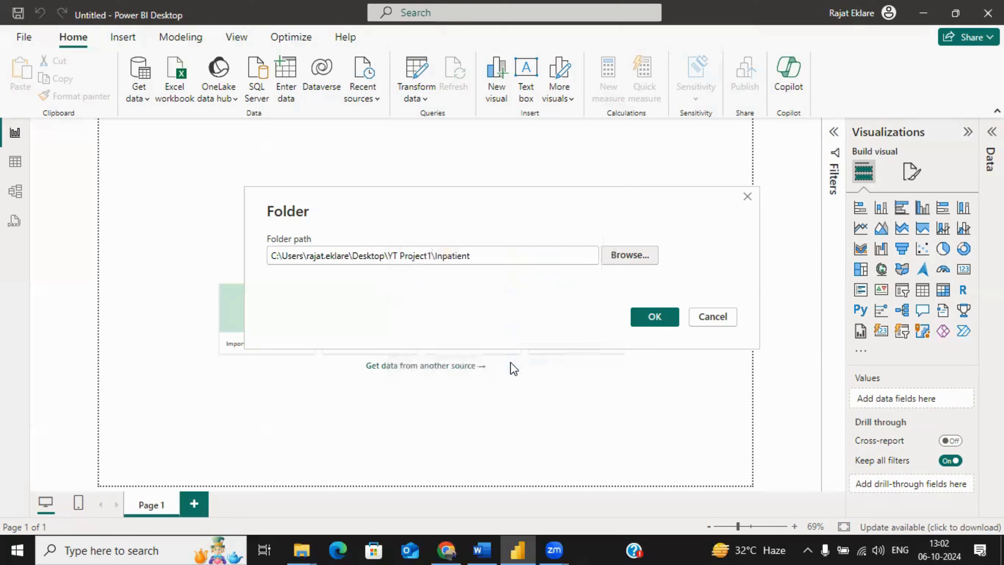
{"action": "left_click", "coordinate": [653, 317]}
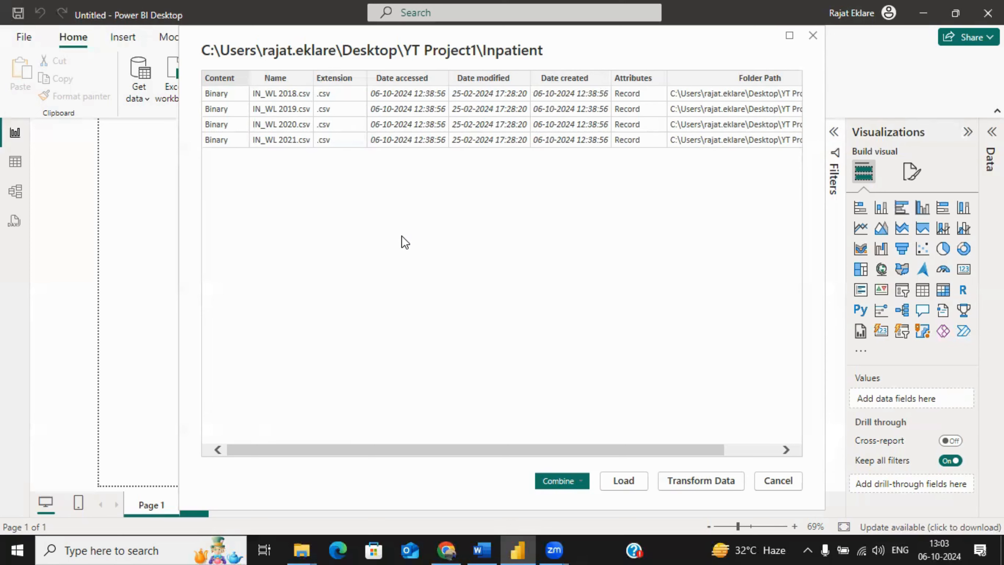
Step: Combine and load the Inpatient CSV files with the default file settings, and check the fields of the loaded table
{"action": "left_click", "coordinate": [576, 483]}
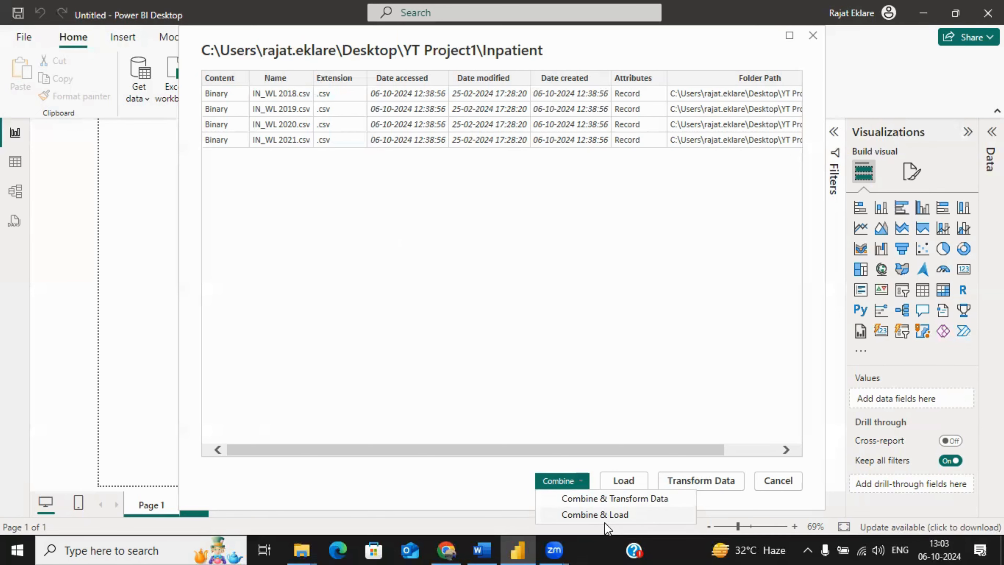
{"action": "left_click", "coordinate": [594, 515]}
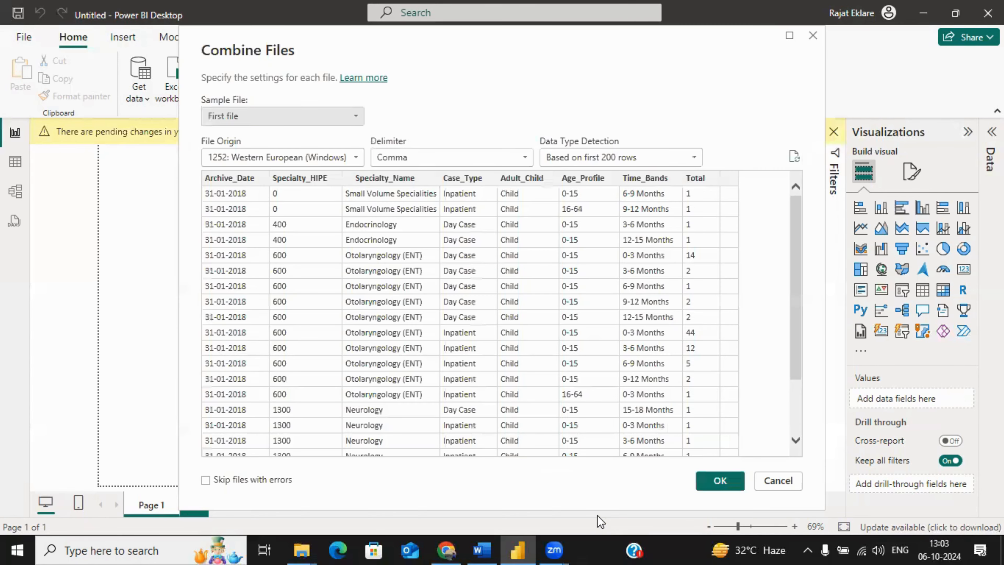
{"action": "mouse_move", "coordinate": [802, 243]}
{"action": "left_mouse_down"}
{"action": "mouse_move", "coordinate": [794, 358]}
{"action": "mouse_move", "coordinate": [796, 236]}
{"action": "left_mouse_up"}
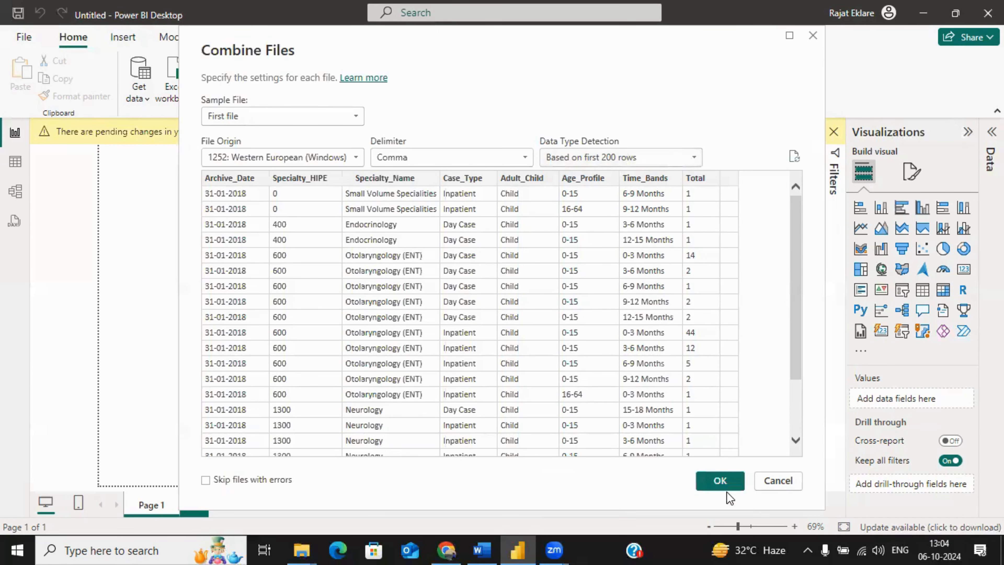
{"action": "left_click", "coordinate": [720, 481]}
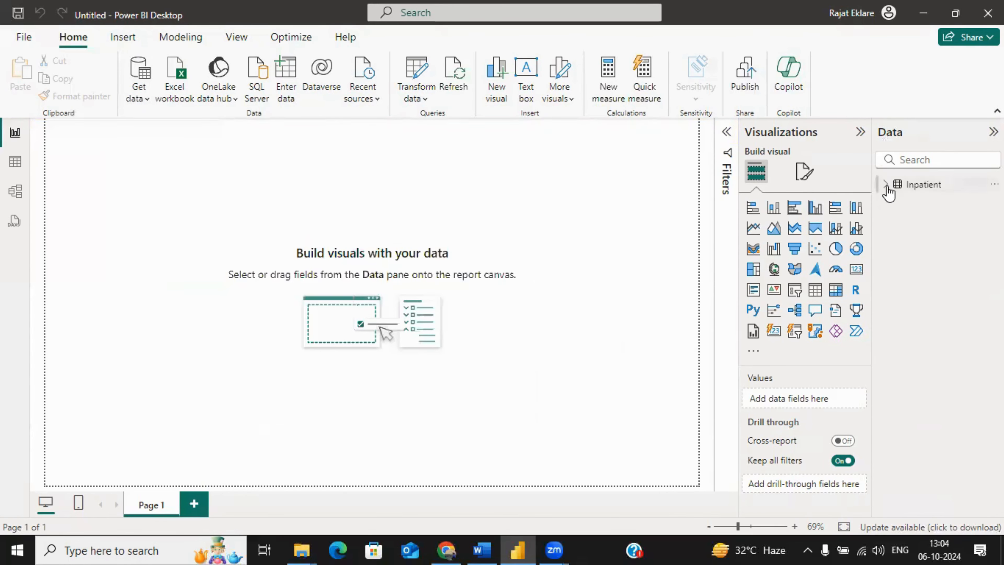
{"action": "left_click", "coordinate": [885, 185]}
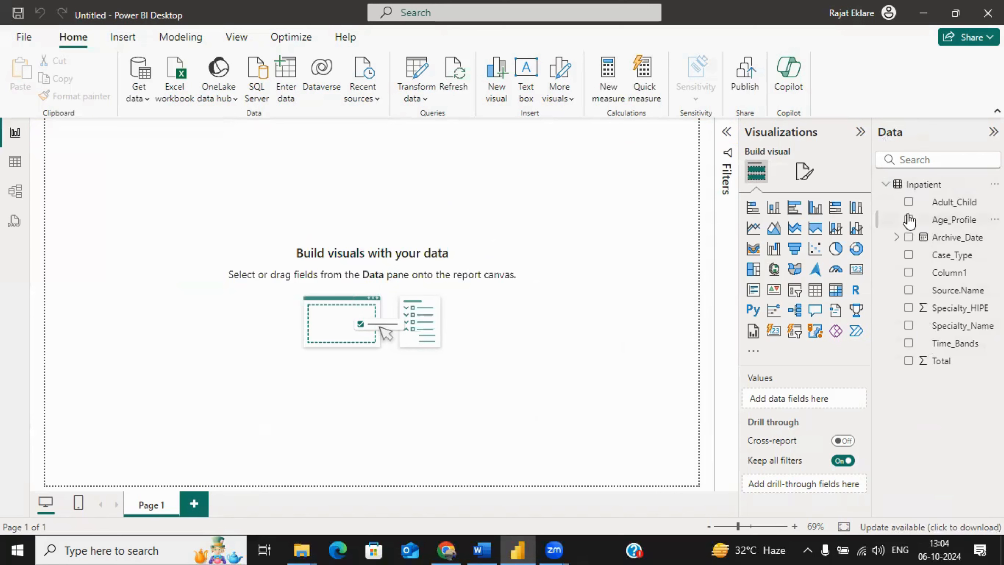
{"action": "left_click", "coordinate": [887, 185]}
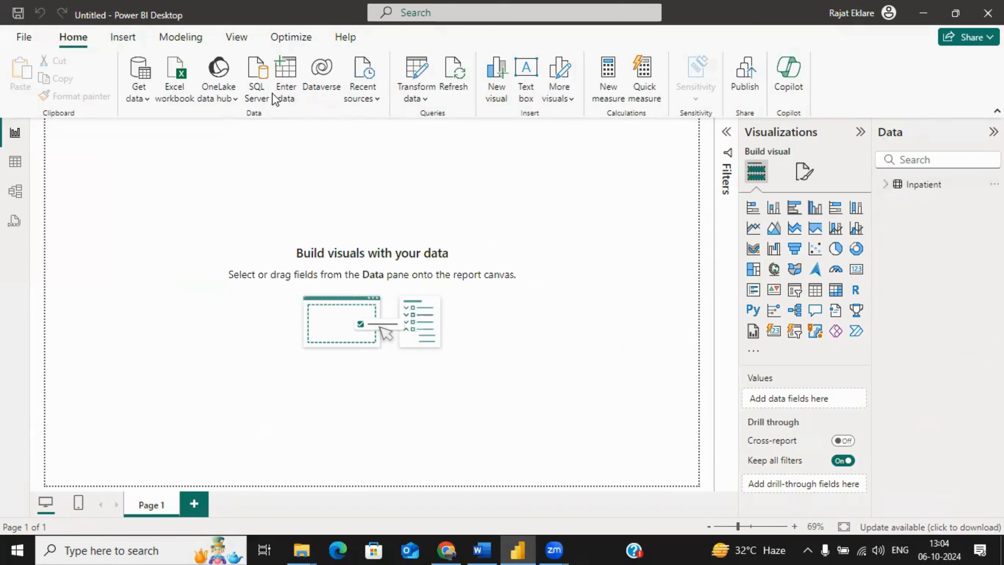
Step: Start a second data import with the Folder connector
{"action": "left_click", "coordinate": [149, 104]}
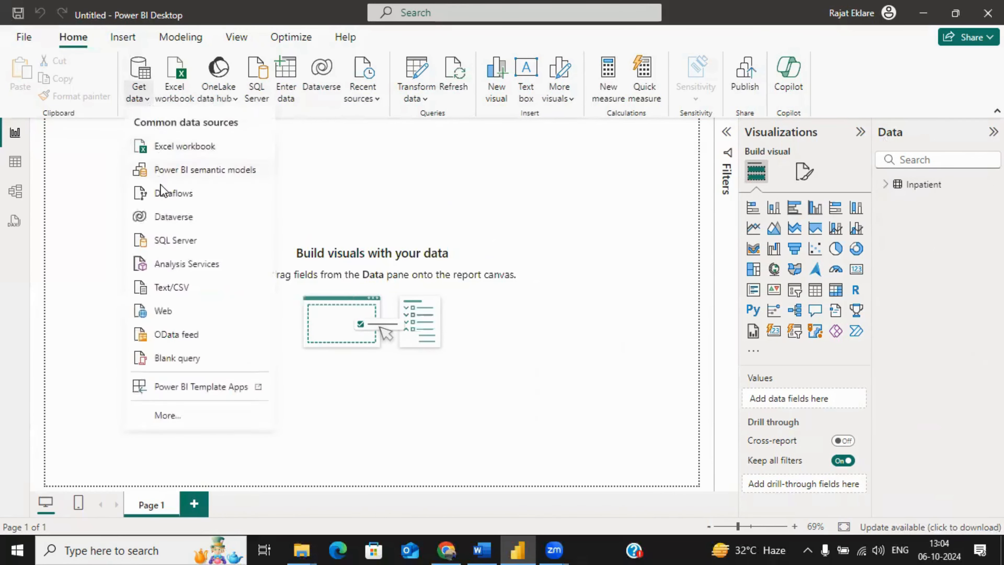
{"action": "left_click", "coordinate": [166, 416]}
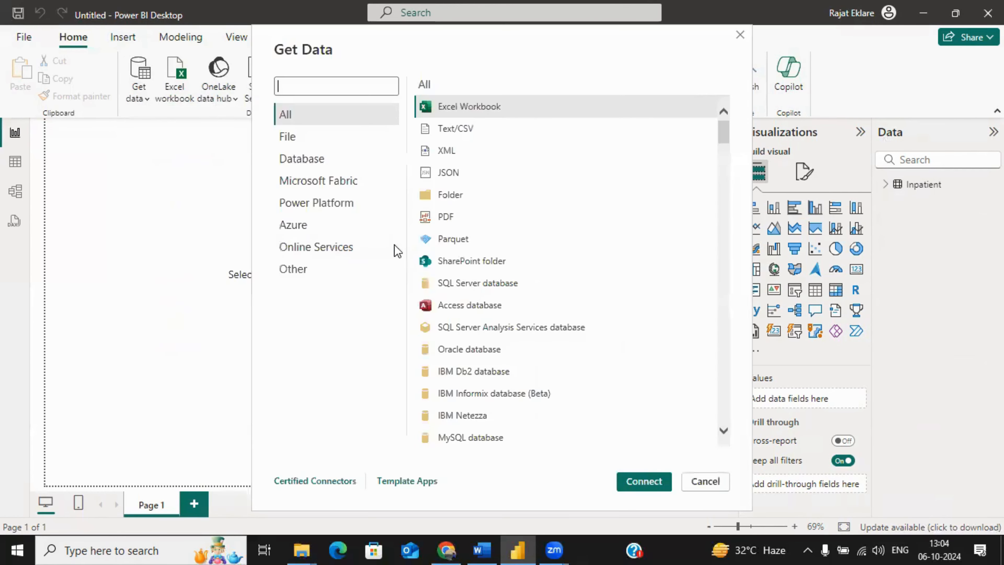
{"action": "left_click", "coordinate": [451, 194]}
{"action": "left_click", "coordinate": [643, 480]}
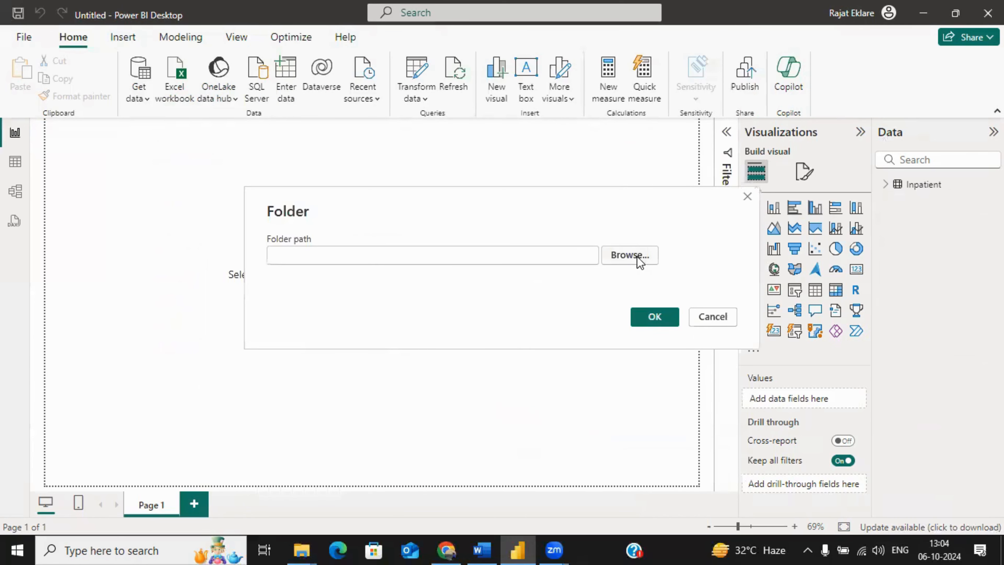
Step: Set the second import's source to the Outpatient folder inside YT Project1 on the Desktop
{"action": "left_click", "coordinate": [640, 256]}
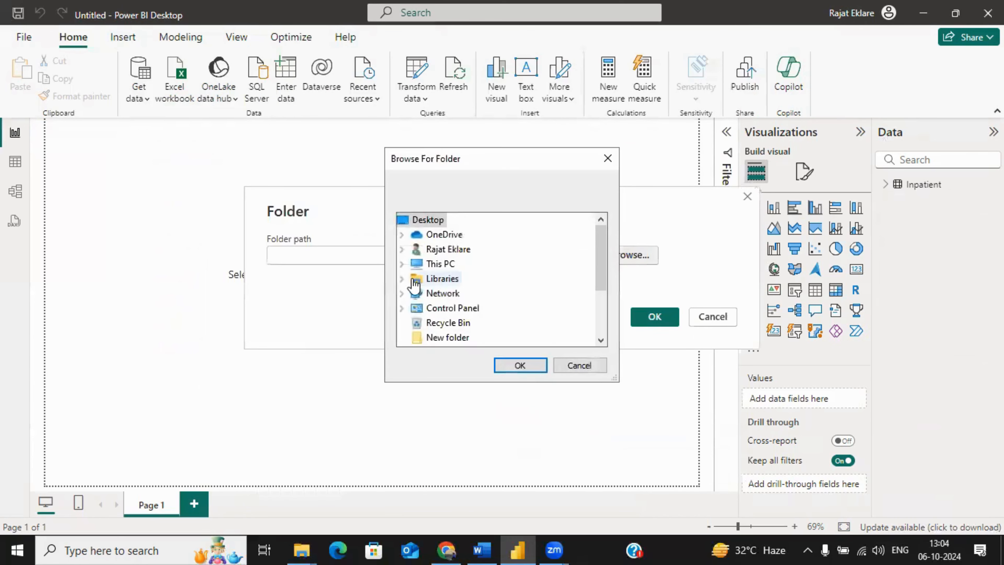
{"action": "left_click", "coordinate": [402, 250]}
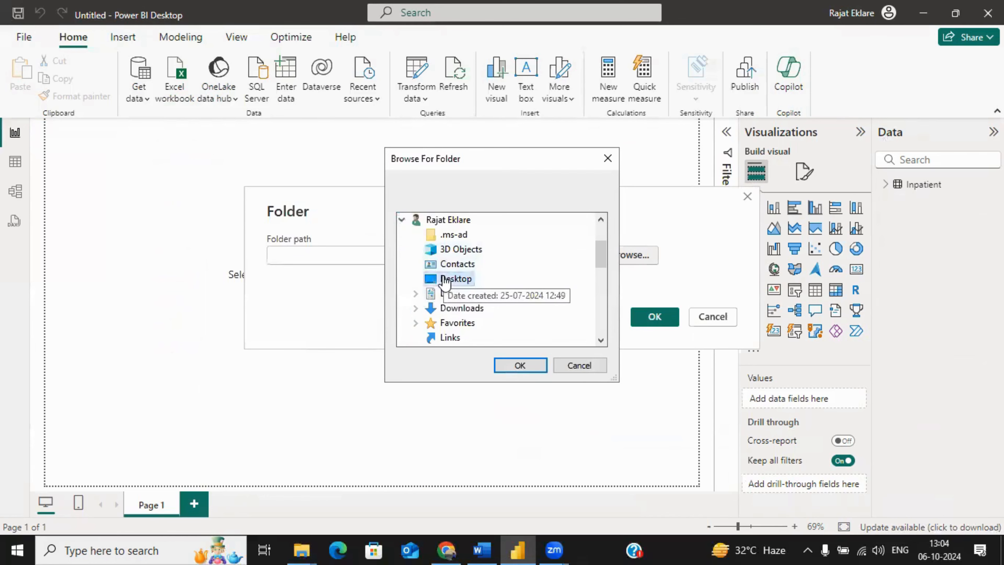
{"action": "double_click", "coordinate": [431, 279]}
{"action": "double_click", "coordinate": [474, 322]}
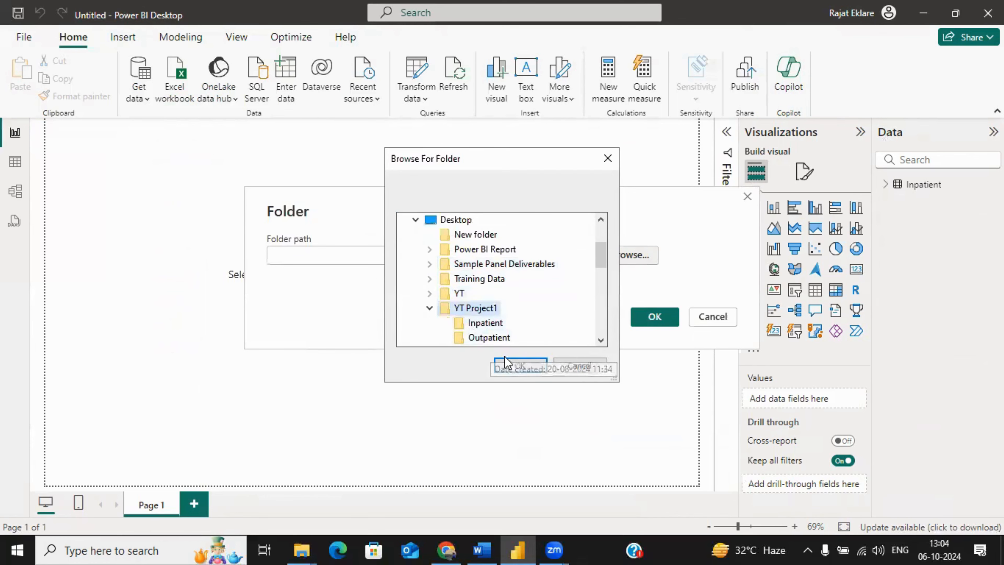
{"action": "left_click", "coordinate": [492, 338]}
{"action": "left_click", "coordinate": [518, 365]}
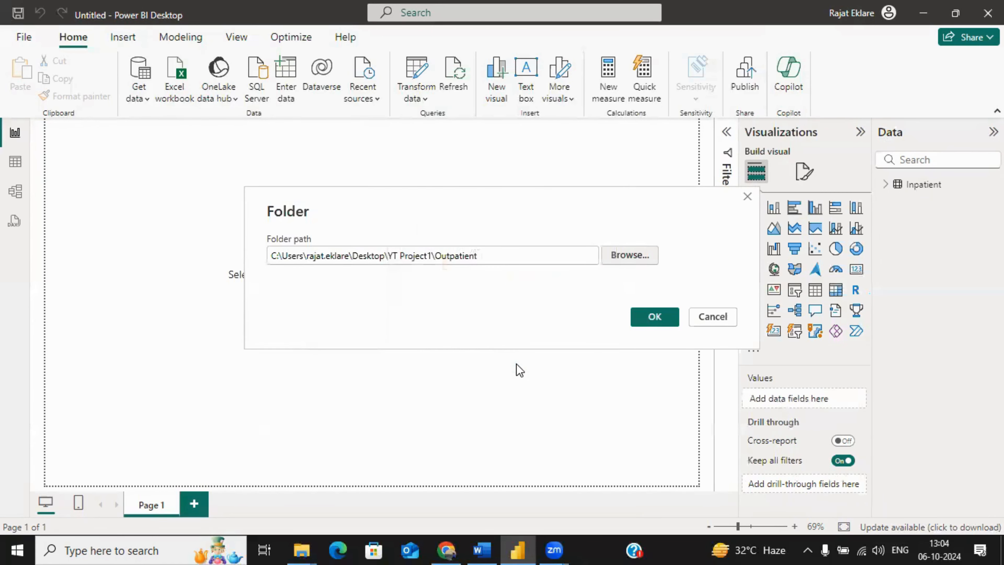
{"action": "left_click", "coordinate": [663, 318]}
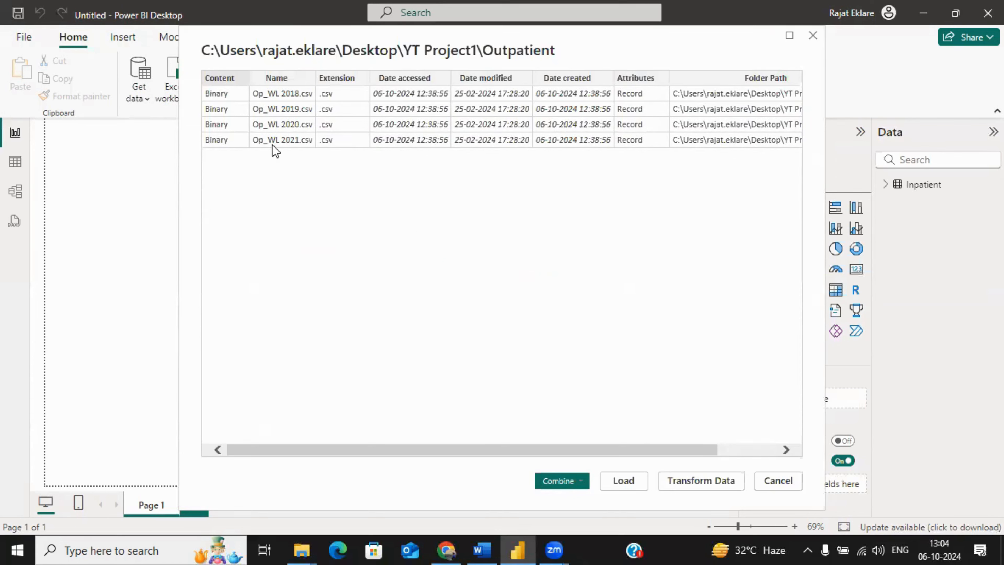
Step: Combine and load the Outpatient CSV files with the default file settings
{"action": "left_click", "coordinate": [579, 480]}
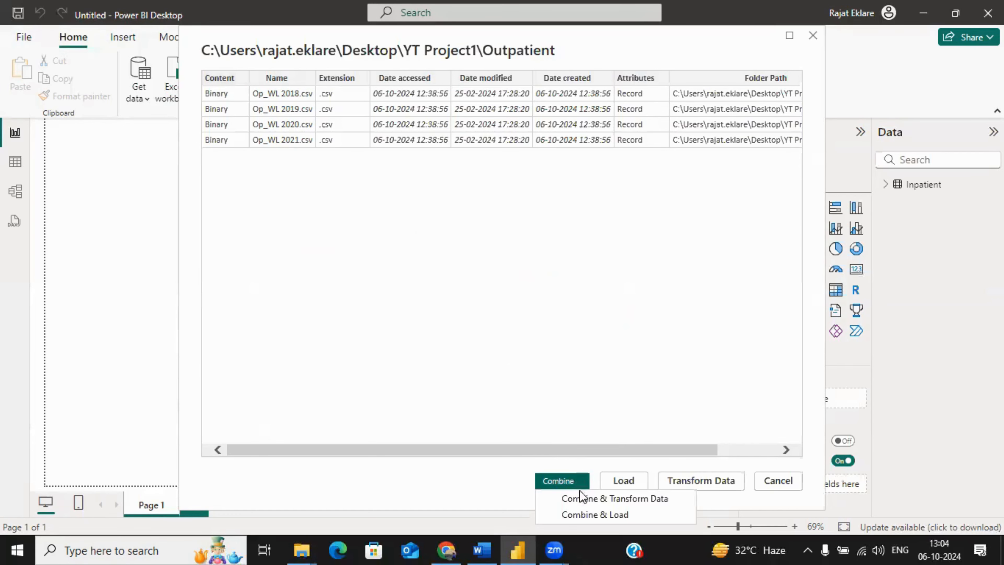
{"action": "left_click", "coordinate": [586, 515]}
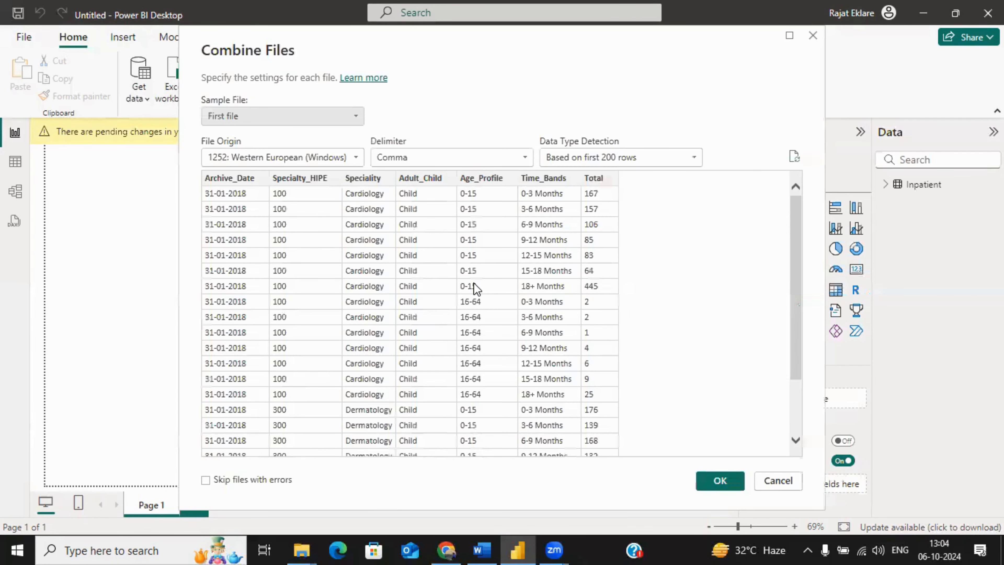
{"action": "left_click", "coordinate": [724, 478]}
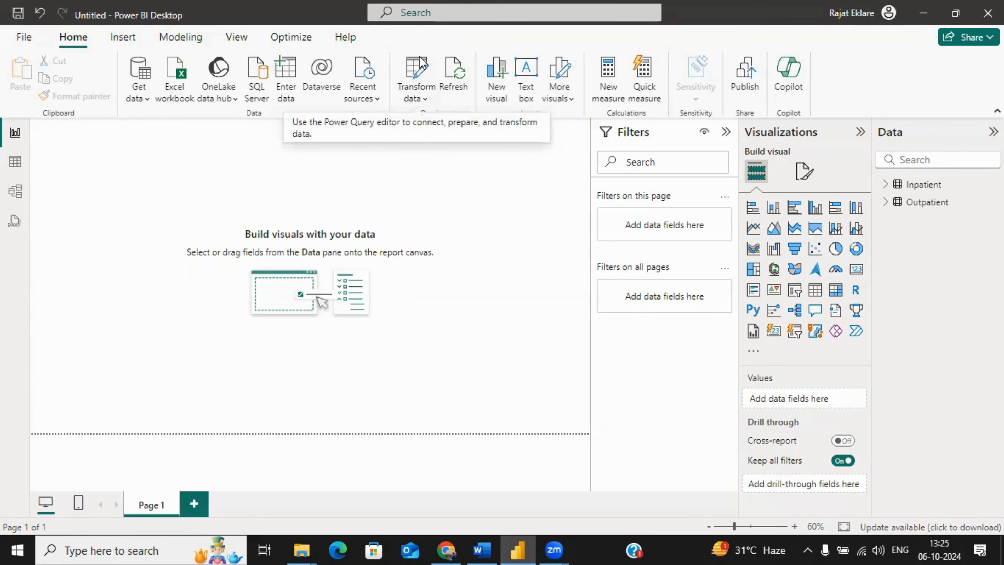
Step: Open the Power Query Editor and collapse the two Transform File query groups
{"action": "left_click", "coordinate": [417, 67]}
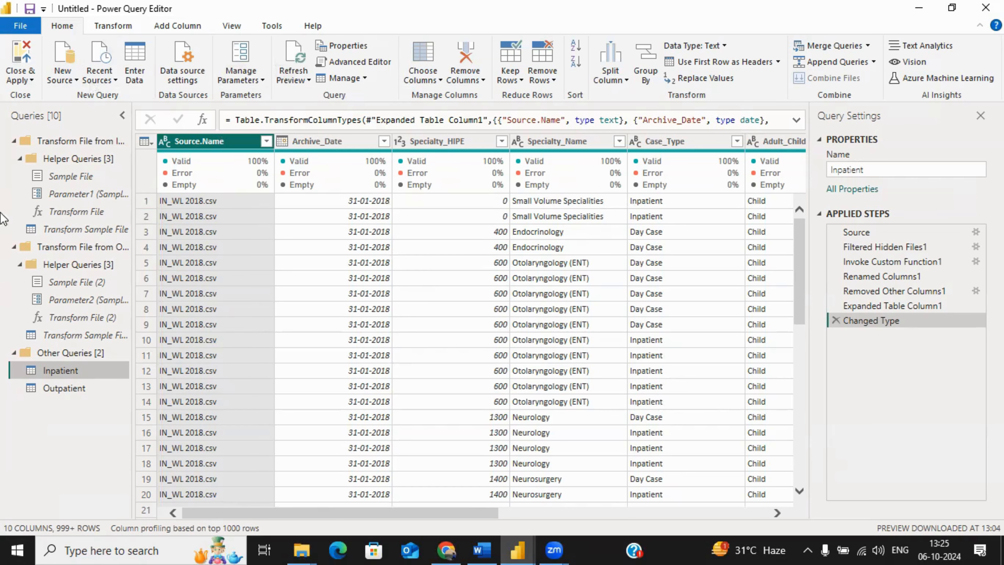
{"action": "left_click", "coordinate": [13, 141]}
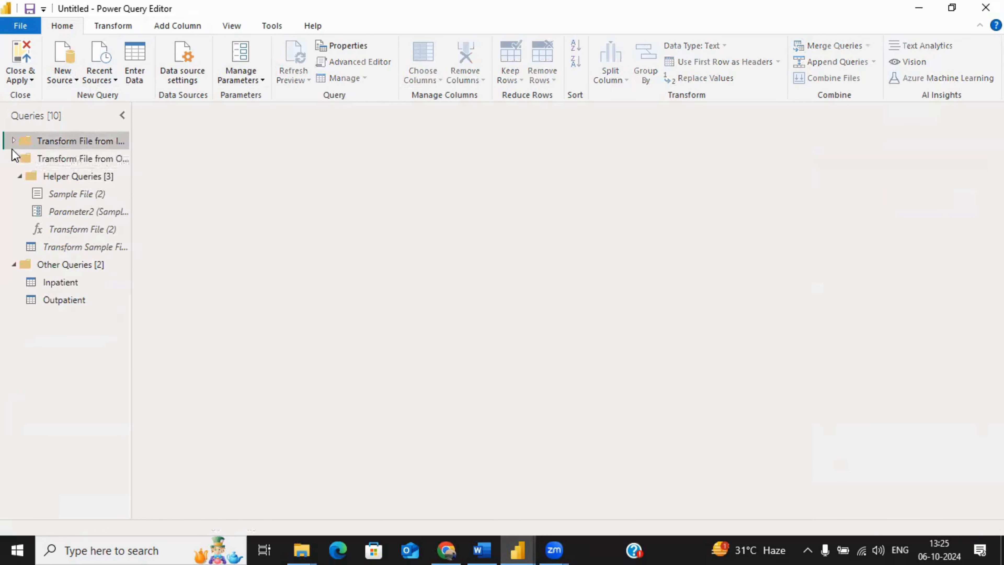
{"action": "left_click", "coordinate": [14, 158]}
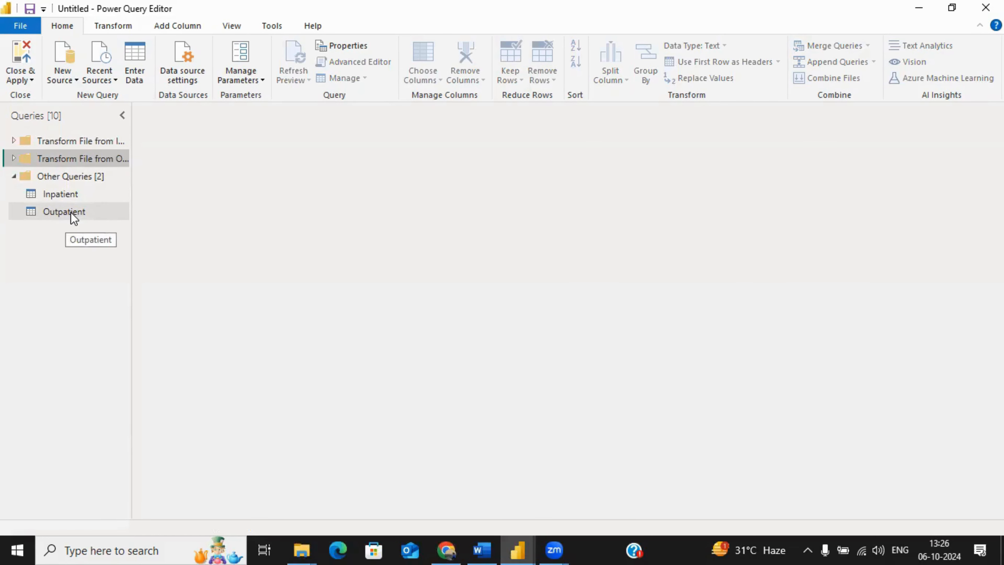
Step: Count the rows of the Inpatient query
{"action": "left_click", "coordinate": [72, 197]}
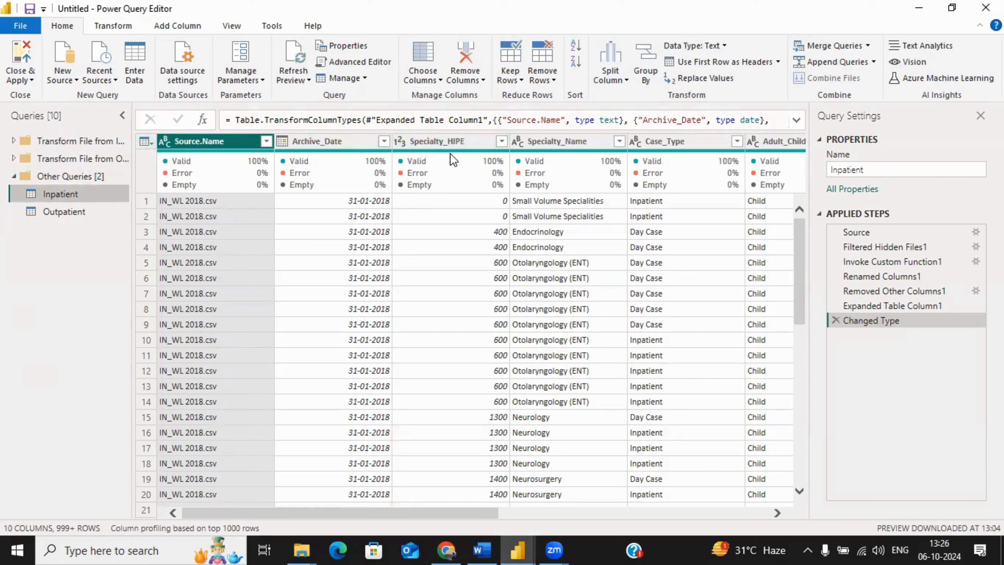
{"action": "mouse_move", "coordinate": [451, 155]}
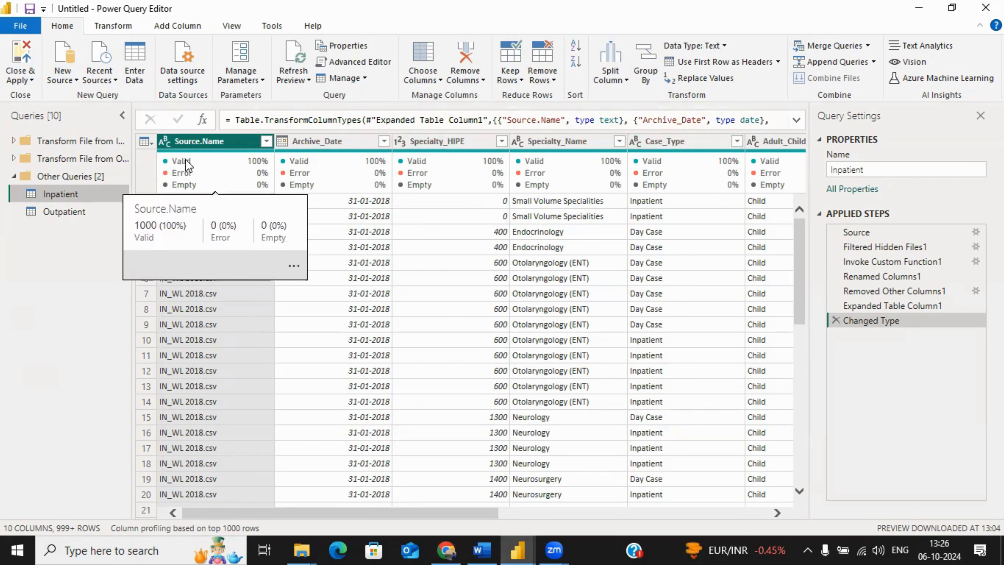
{"action": "mouse_move", "coordinate": [595, 159]}
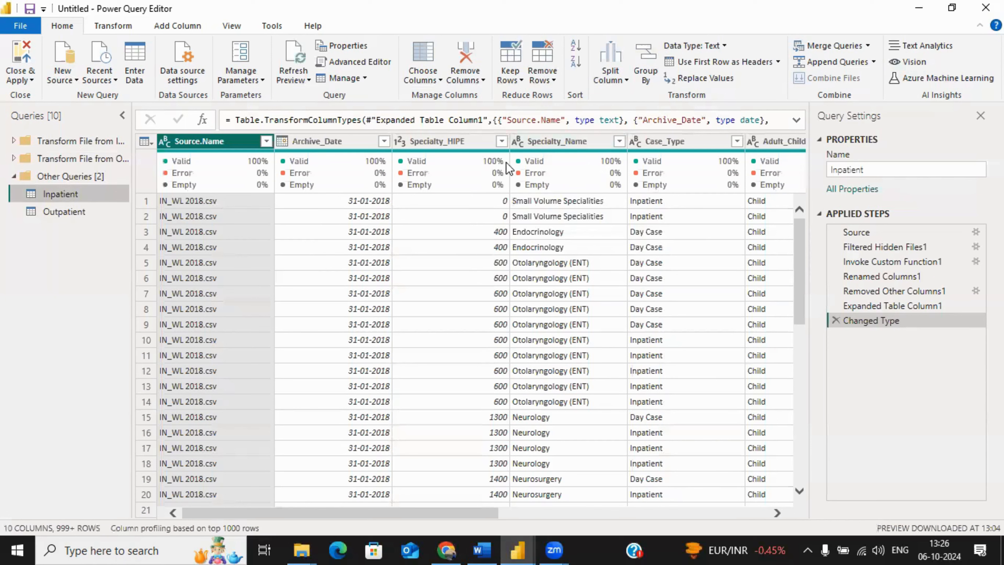
{"action": "mouse_move", "coordinate": [511, 169]}
{"action": "left_click", "coordinate": [118, 24]}
{"action": "left_click", "coordinate": [124, 78]}
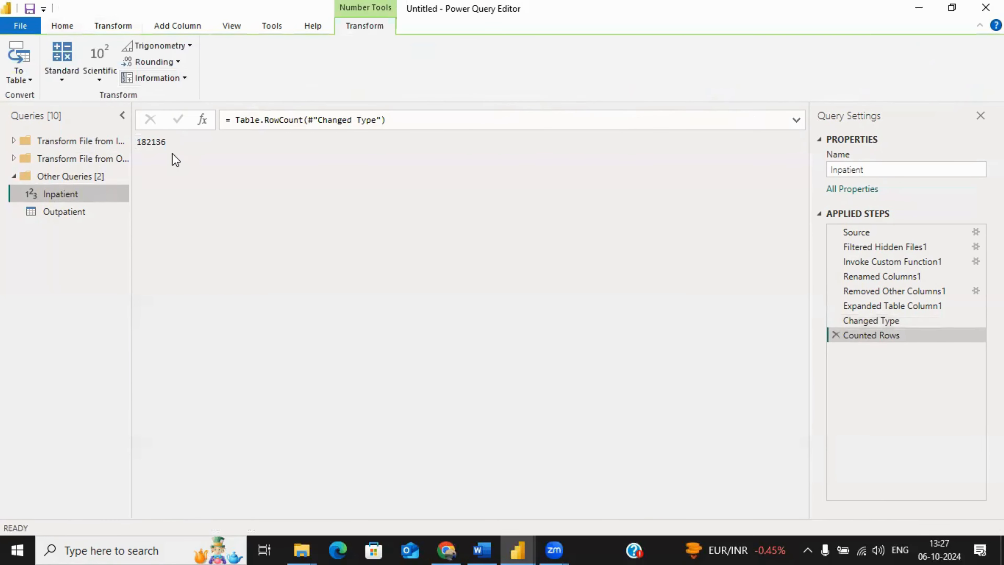
{"action": "left_click_drag", "start_coordinate": [167, 147], "coordinate": [137, 148]}
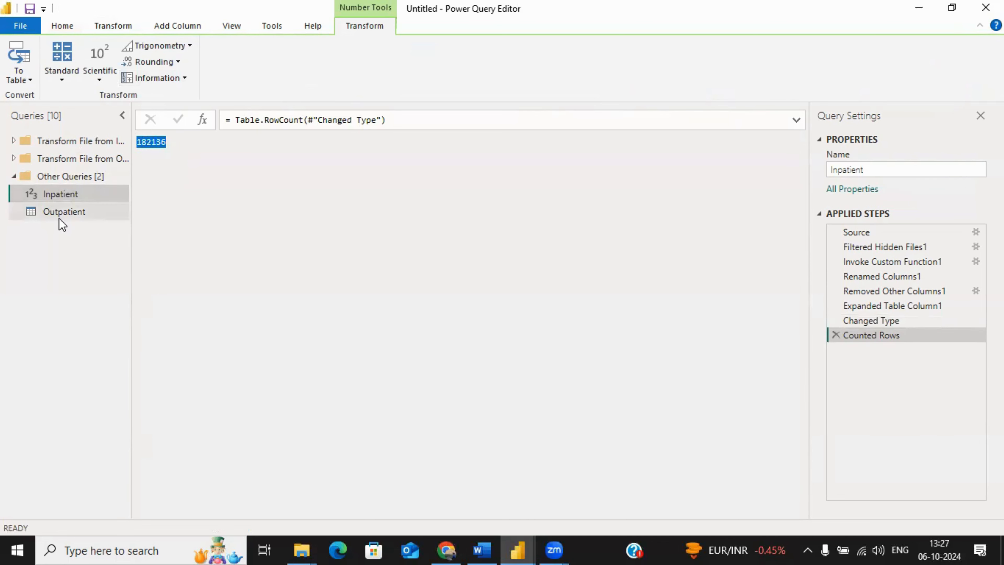
Step: Count the rows of the Outpatient query
{"action": "left_click", "coordinate": [74, 212]}
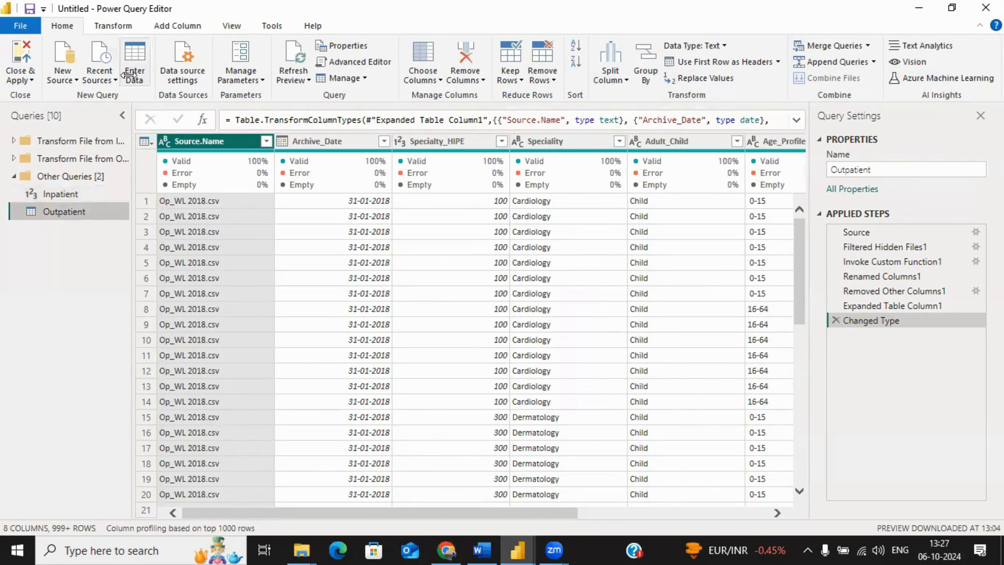
{"action": "left_click", "coordinate": [115, 27]}
{"action": "left_click", "coordinate": [130, 78]}
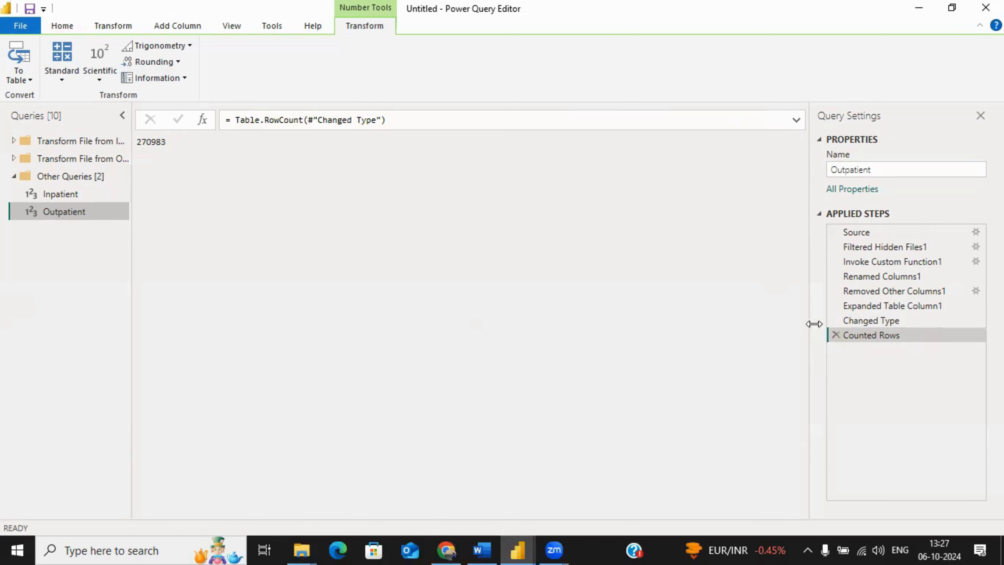
Step: Remove the Counted Rows step from the Outpatient query and from the Inpatient query
{"action": "left_click", "coordinate": [835, 336]}
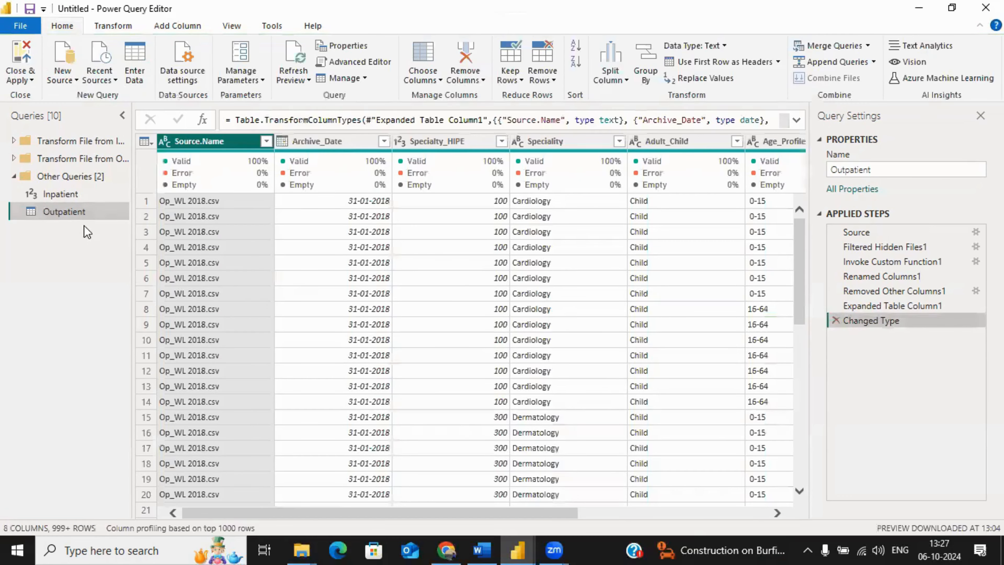
{"action": "left_click", "coordinate": [64, 193]}
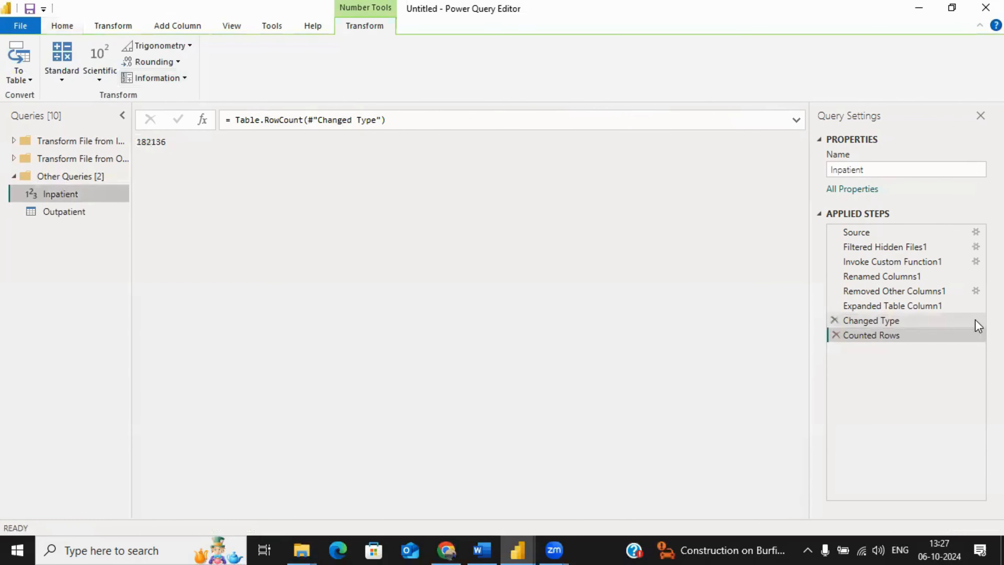
{"action": "left_click", "coordinate": [835, 335]}
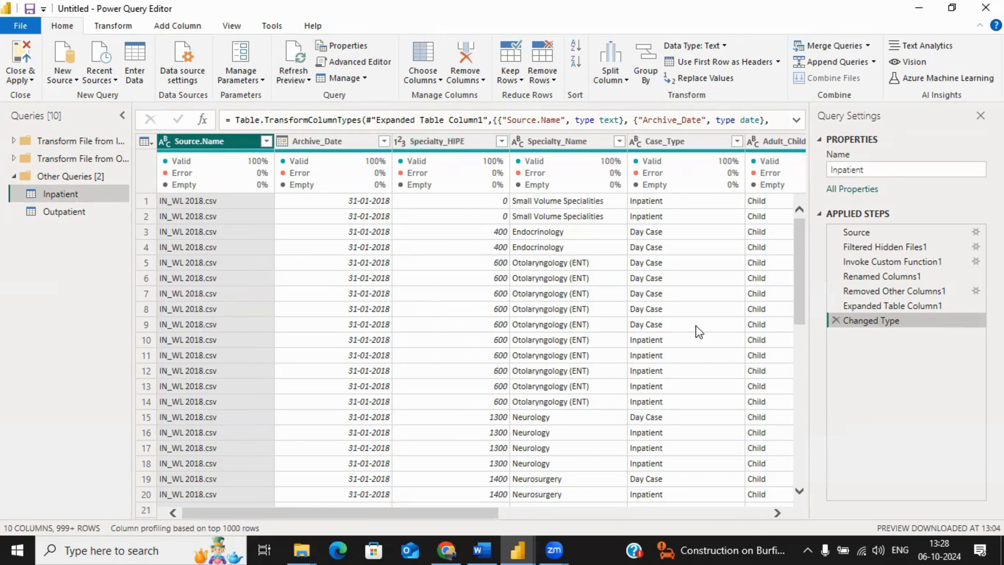
Step: Compare the specialty column headings of both queries and rename the Outpatient query's Speciality column to Speciality_Name
{"action": "left_click", "coordinate": [67, 212]}
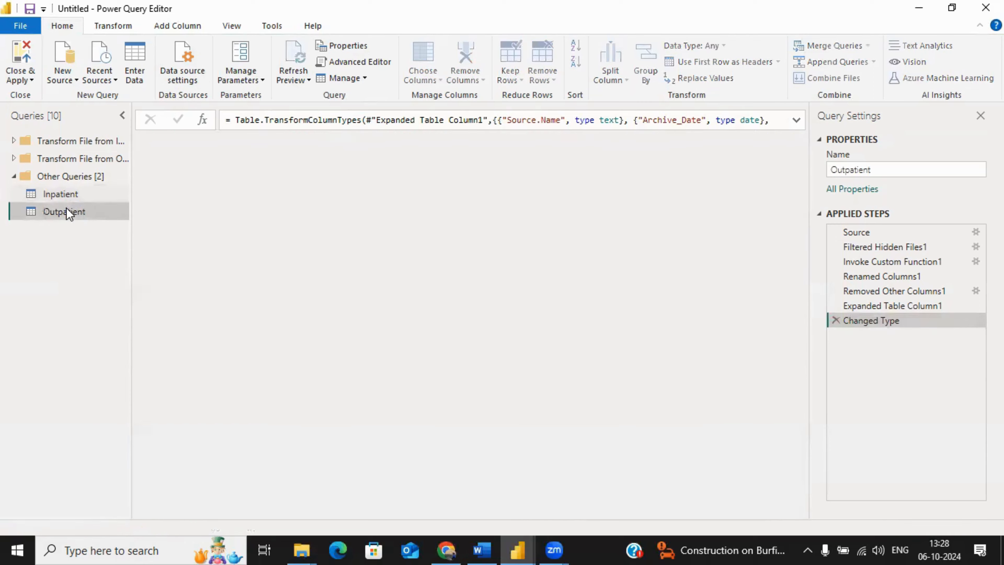
{"action": "left_click", "coordinate": [54, 194]}
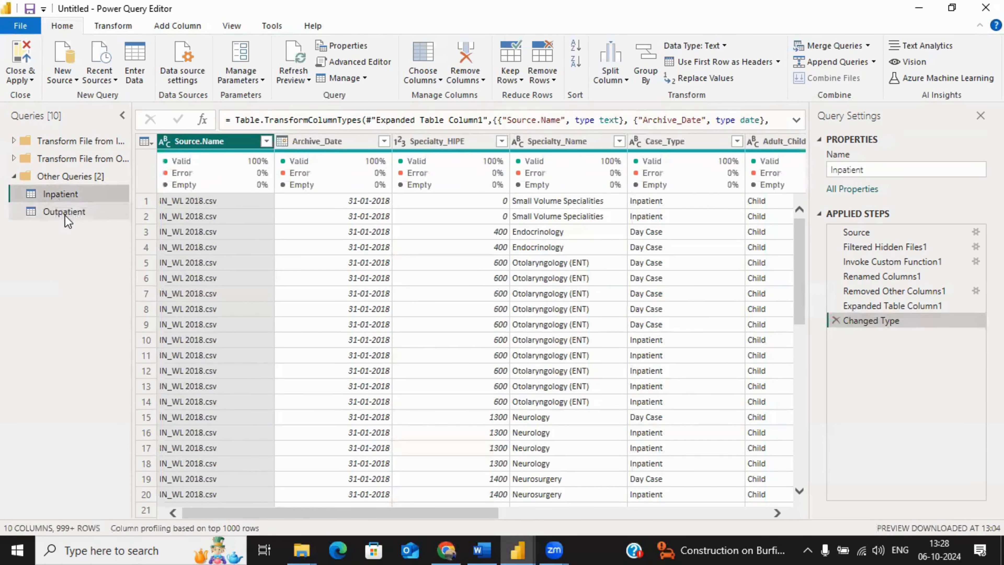
{"action": "left_click", "coordinate": [65, 215]}
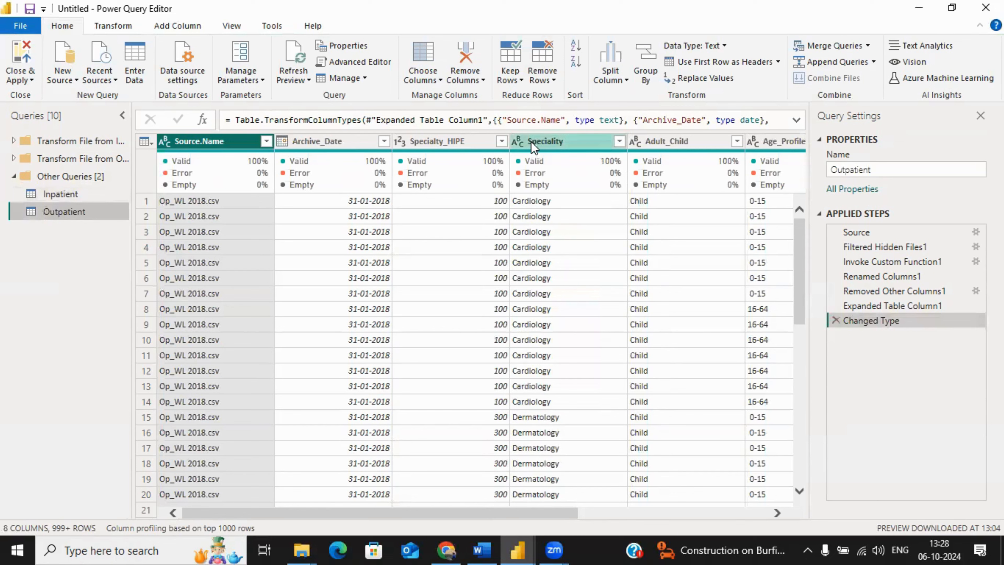
{"action": "left_click", "coordinate": [79, 194]}
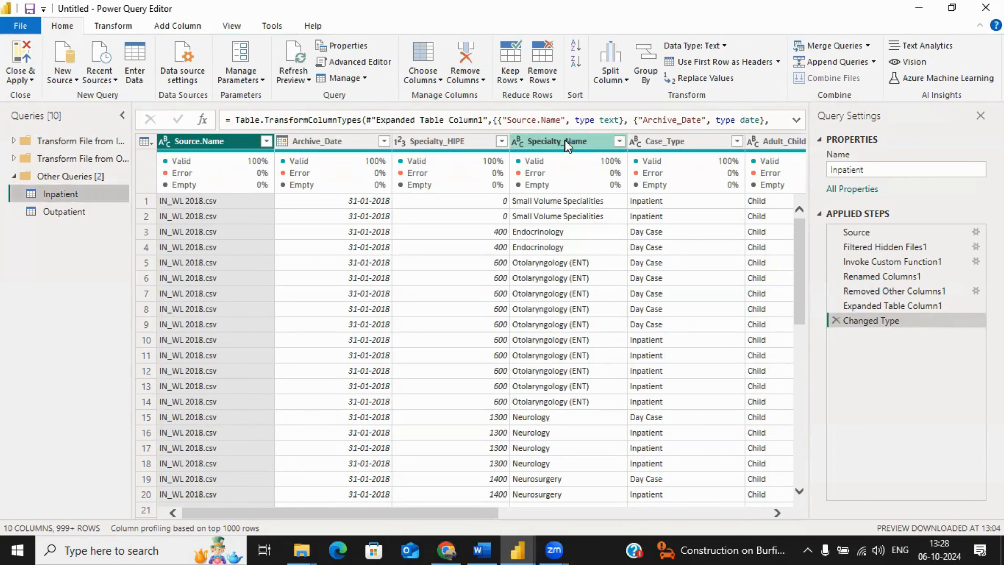
{"action": "left_click", "coordinate": [64, 210]}
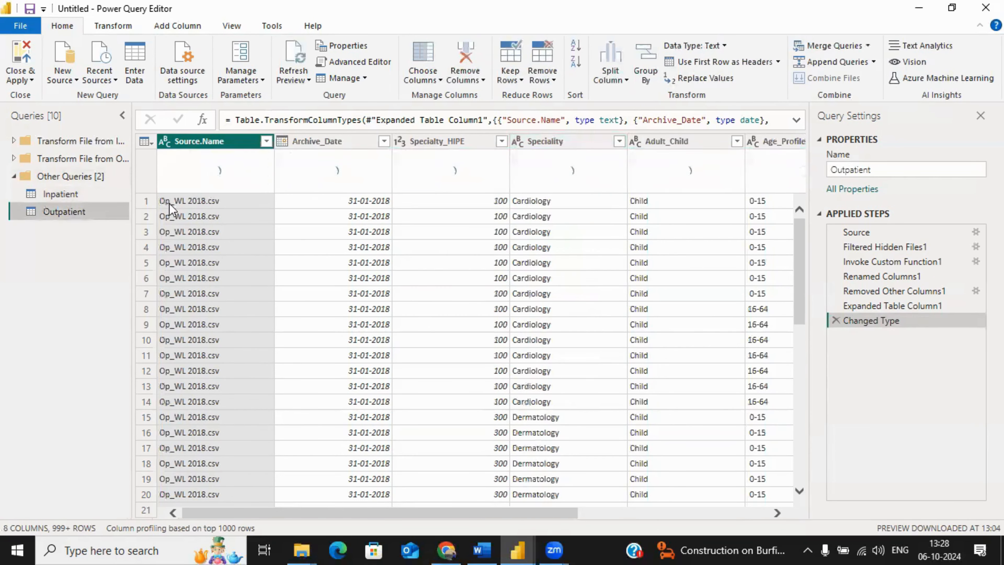
{"action": "right_click", "coordinate": [580, 143]}
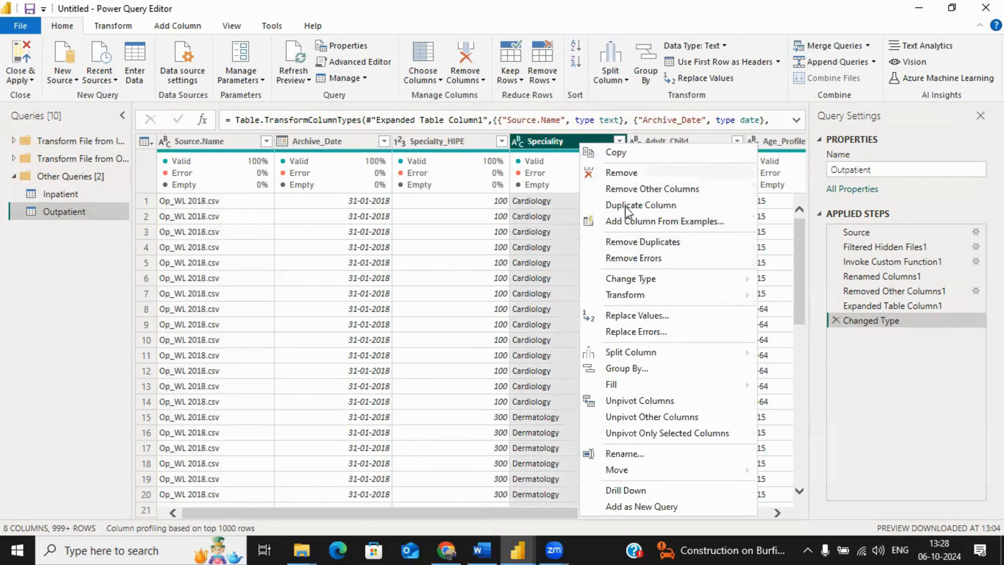
{"action": "left_click", "coordinate": [623, 452]}
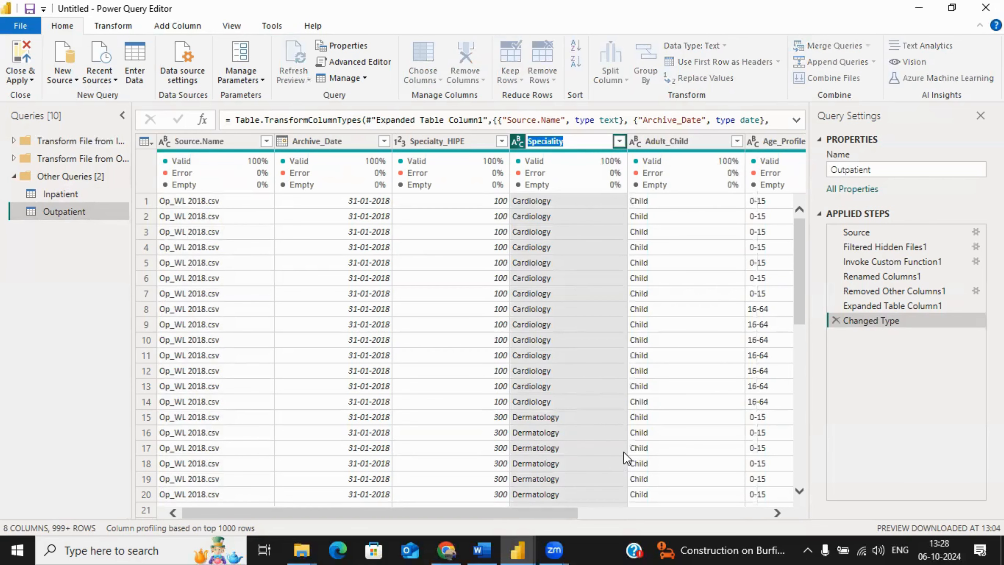
{"action": "key", "text": "End"}
{"action": "type", "text": "_Name"}
{"action": "key", "text": "Return"}
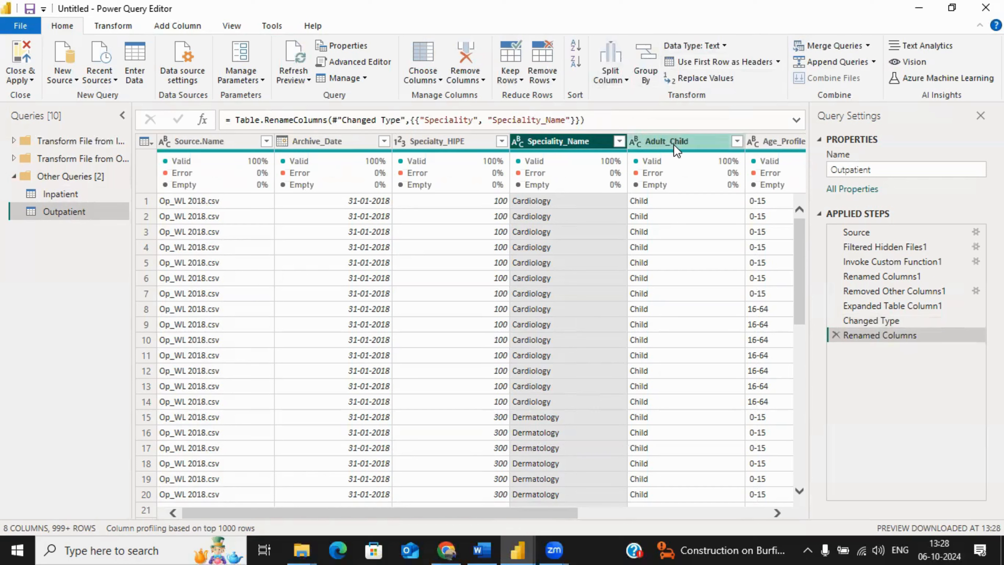
Step: Compare the columns of the Inpatient and Outpatient queries, looking at which ones differ around Case_Type
{"action": "left_click", "coordinate": [75, 198]}
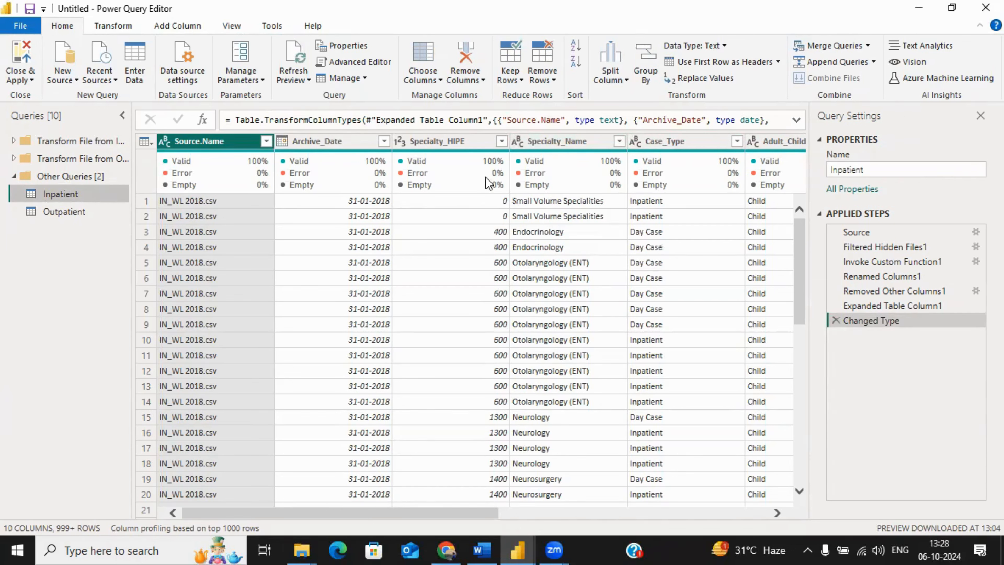
{"action": "left_click", "coordinate": [64, 211]}
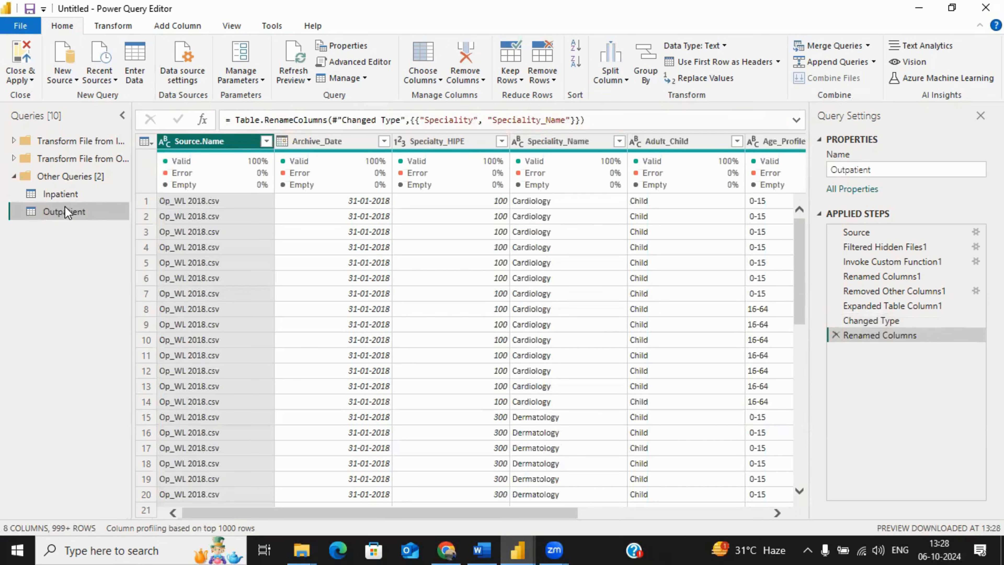
{"action": "left_click", "coordinate": [99, 26]}
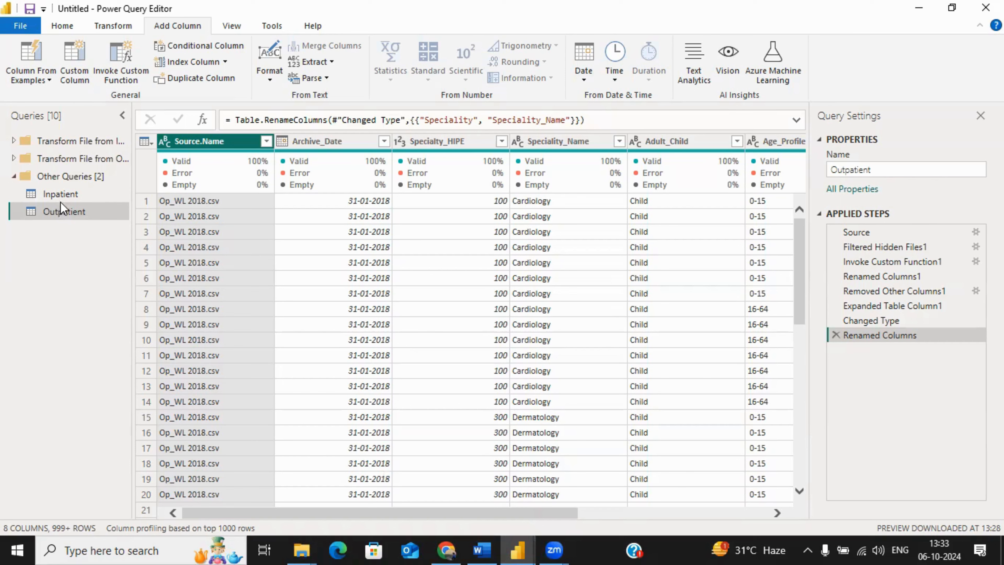
{"action": "left_click", "coordinate": [61, 197]}
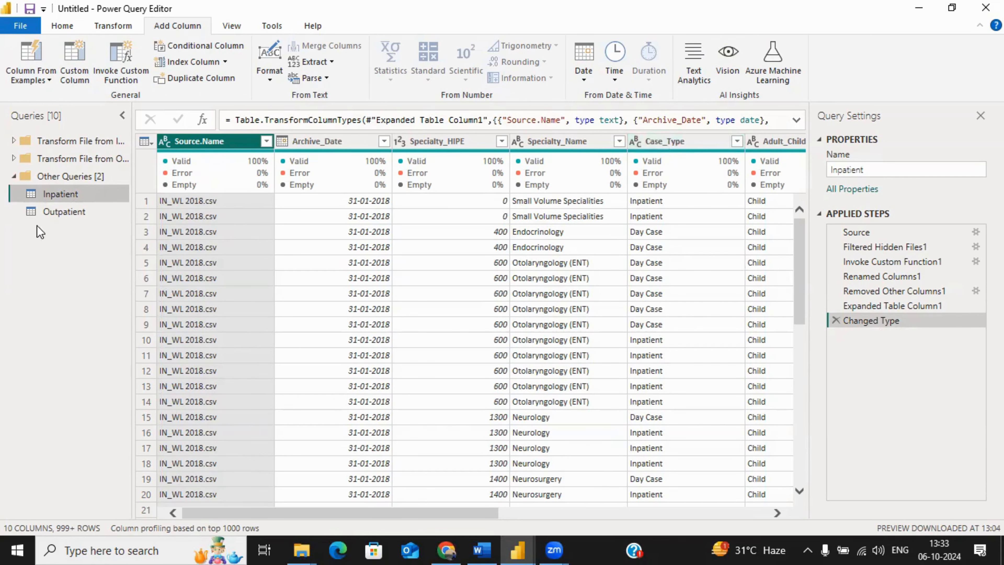
{"action": "left_click", "coordinate": [55, 214]}
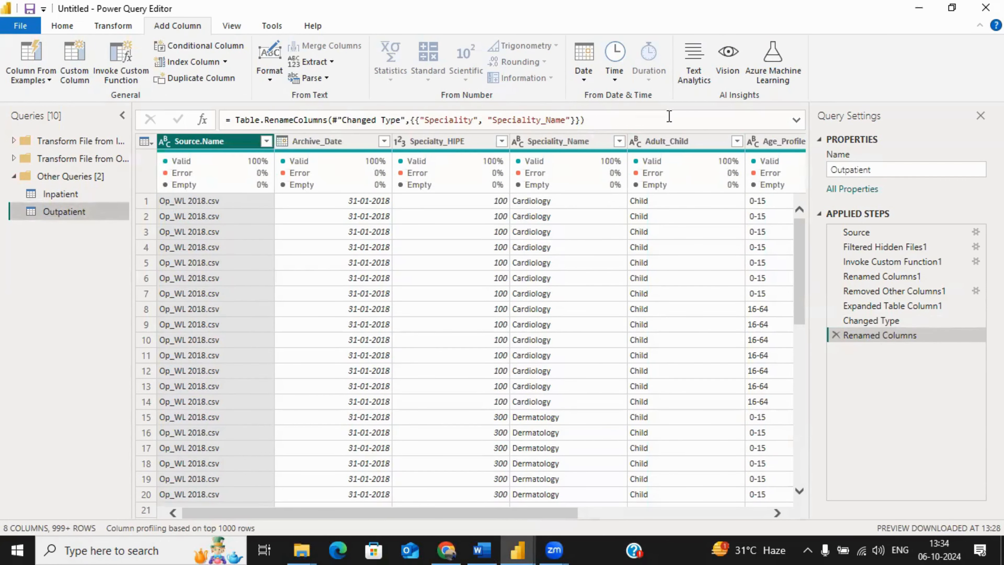
{"action": "left_click", "coordinate": [43, 195]}
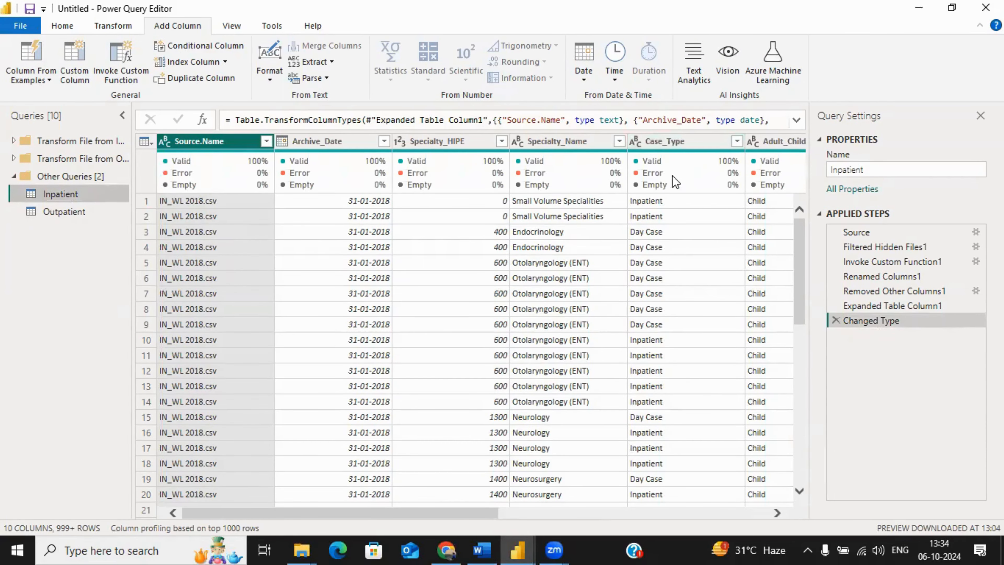
{"action": "mouse_move", "coordinate": [674, 183]}
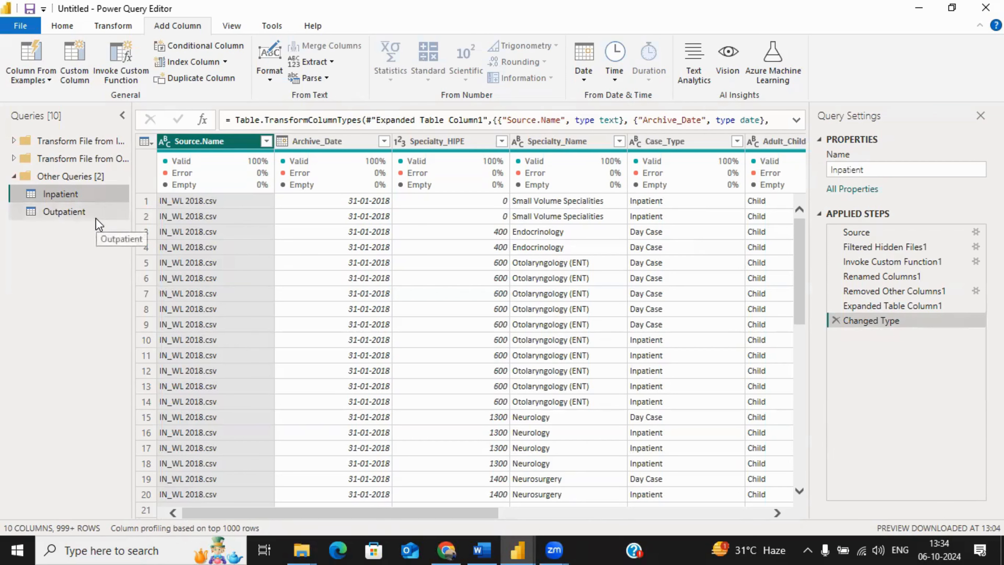
Step: Start a custom column in the Outpatient query and name it Case_Type
{"action": "left_click", "coordinate": [65, 217]}
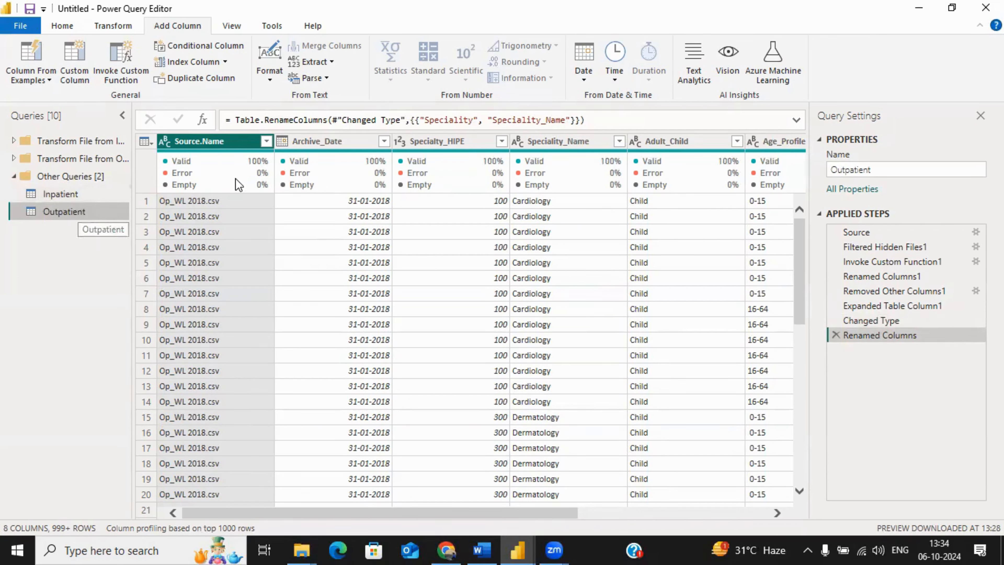
{"action": "left_click", "coordinate": [127, 27]}
{"action": "left_click", "coordinate": [168, 26]}
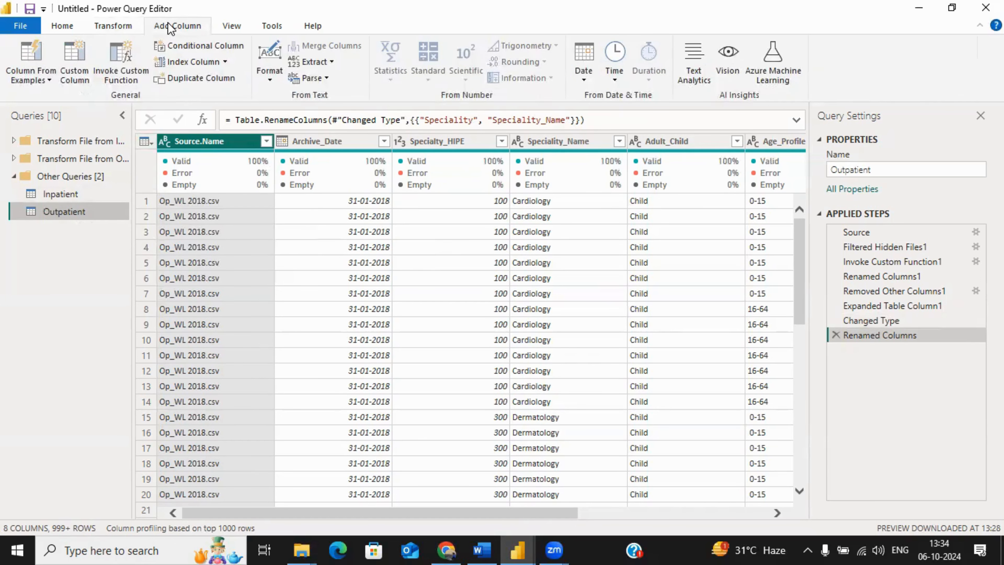
{"action": "left_click", "coordinate": [71, 72]}
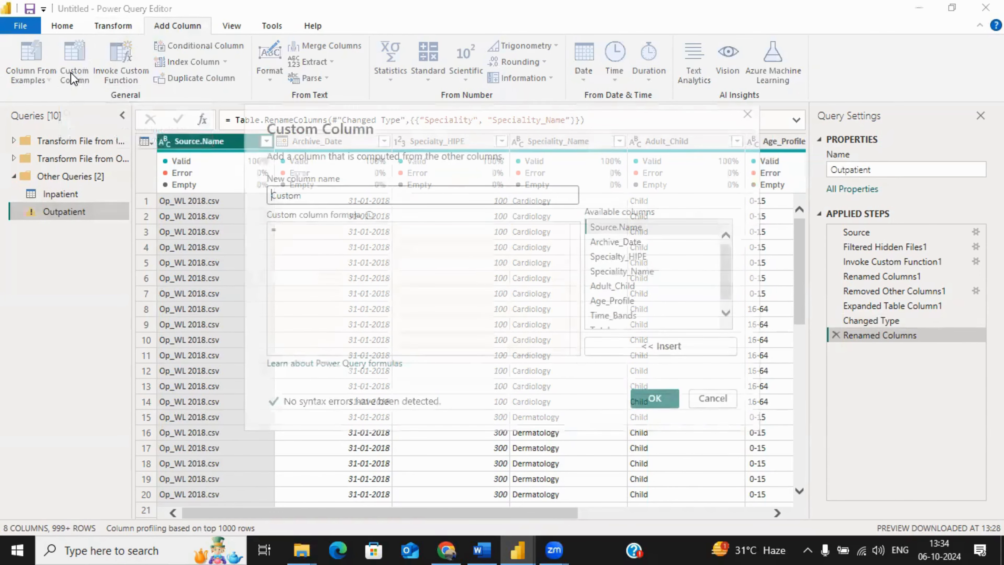
{"action": "double_click", "coordinate": [309, 197]}
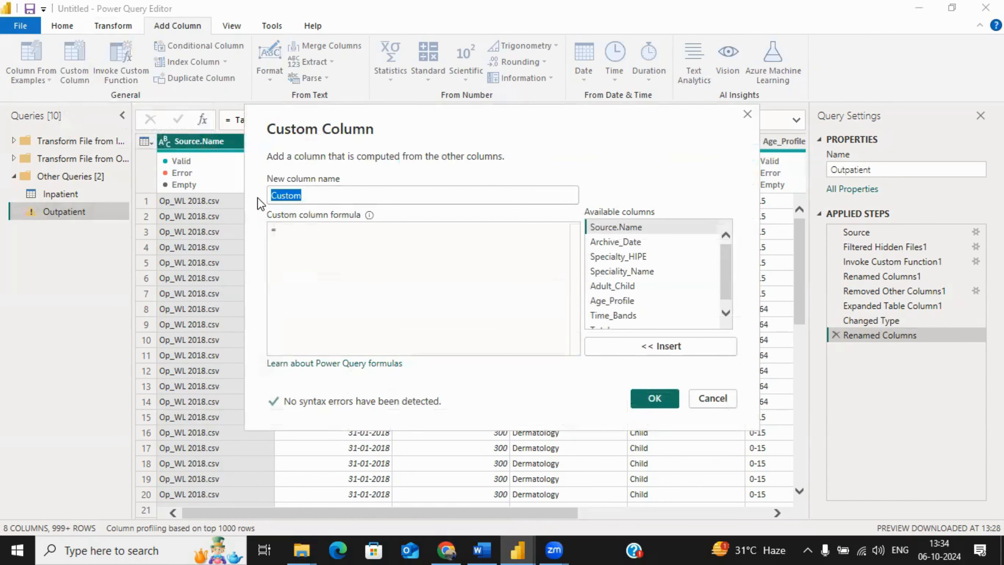
{"action": "type", "text": "Cas"}
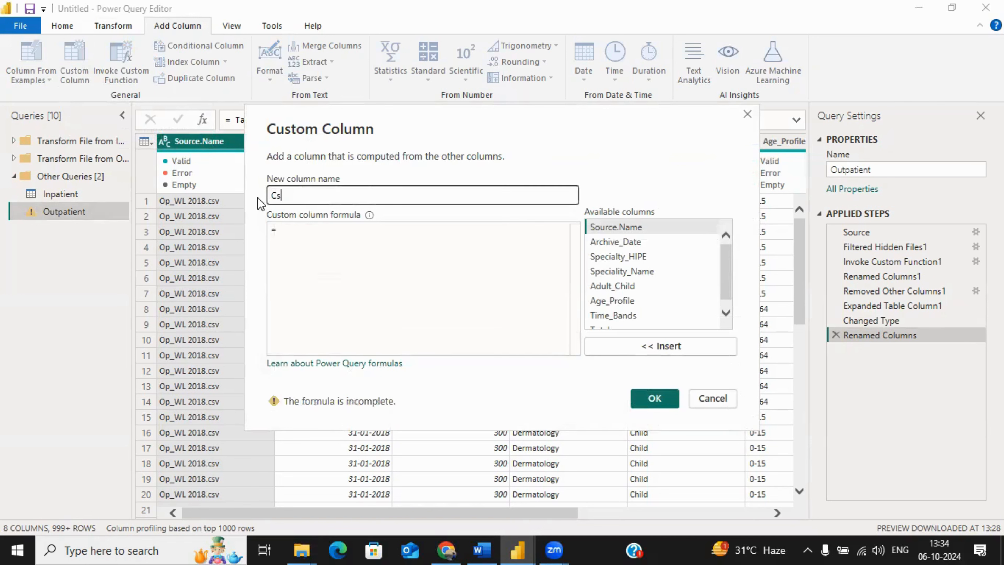
{"action": "type", "text": "e"}
{"action": "key", "text": "BackSpace"}
{"action": "key", "text": "BackSpace"}
{"action": "type", "text": "ase_"}
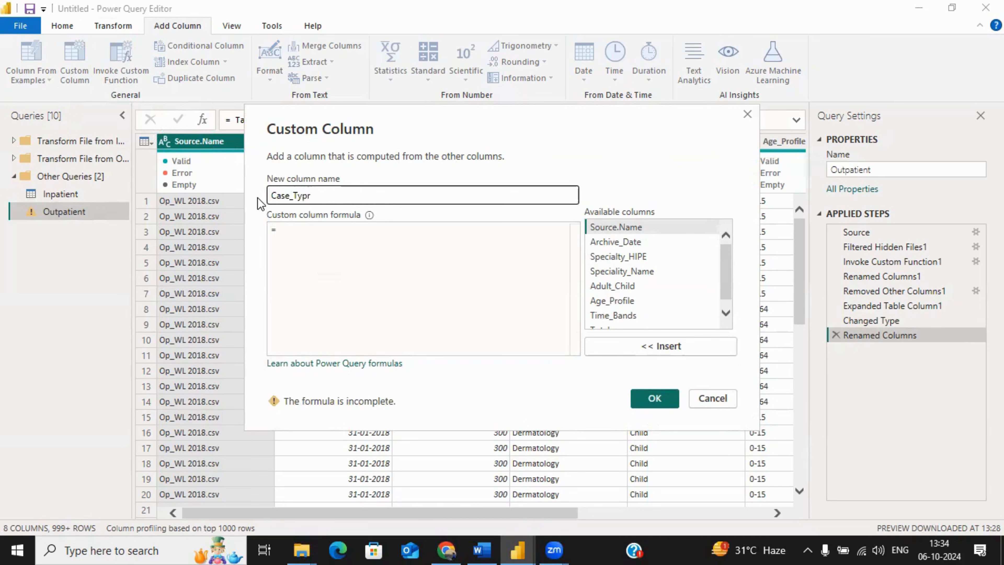
{"action": "type", "text": "Type"}
Step: Create the custom column with the formula "Outpatient" and move it between Speciality_Name and Adult_Child
{"action": "left_click", "coordinate": [299, 228]}
{"action": "type", "text": "\"\""}
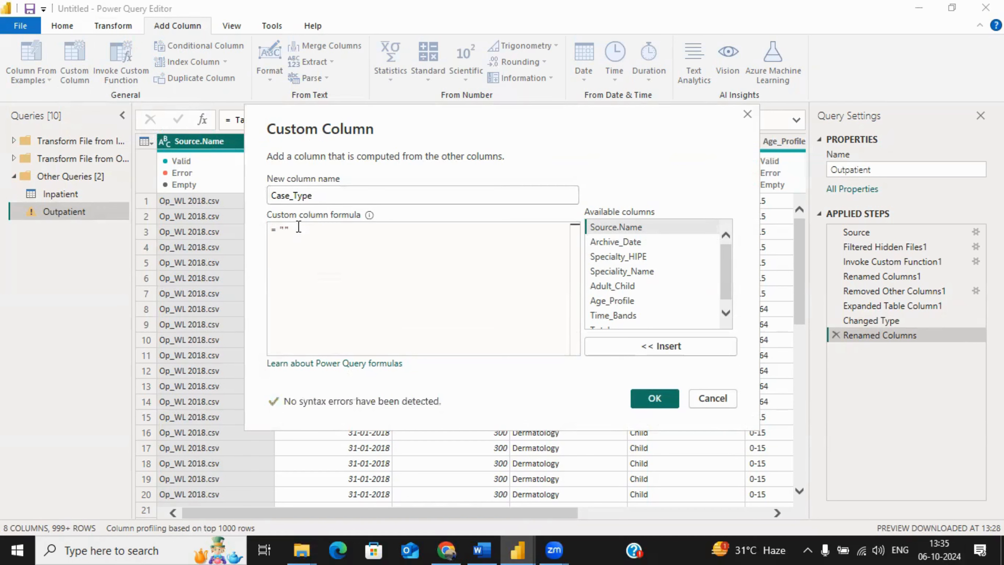
{"action": "type", "text": "Outpatient"}
{"action": "left_click", "coordinate": [654, 398]}
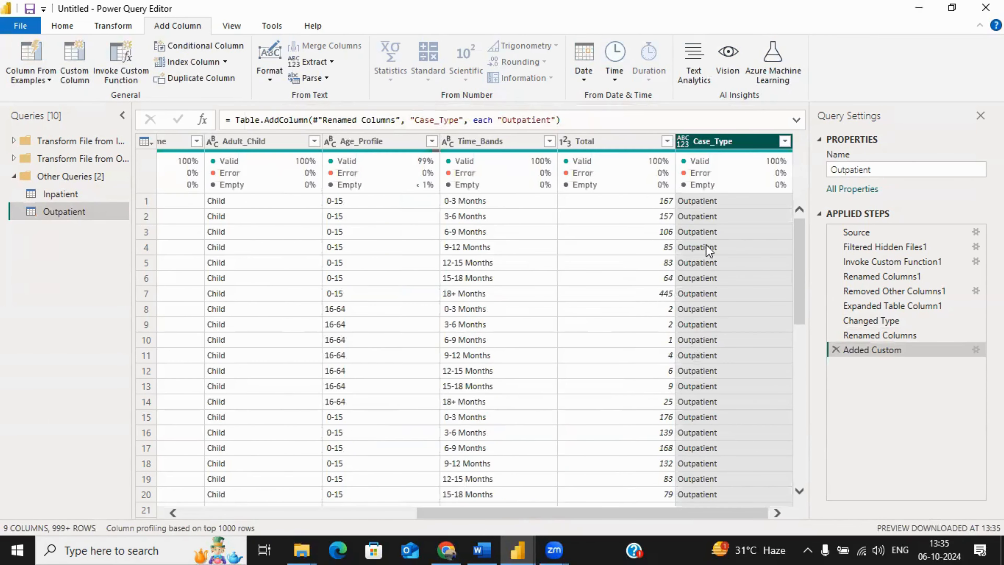
{"action": "mouse_move", "coordinate": [700, 144]}
{"action": "left_mouse_down"}
{"action": "mouse_move", "coordinate": [182, 143]}
{"action": "mouse_move", "coordinate": [16, 134]}
{"action": "mouse_move", "coordinate": [4, 118]}
{"action": "mouse_move", "coordinate": [190, 137]}
{"action": "mouse_move", "coordinate": [350, 132]}
{"action": "left_mouse_up"}
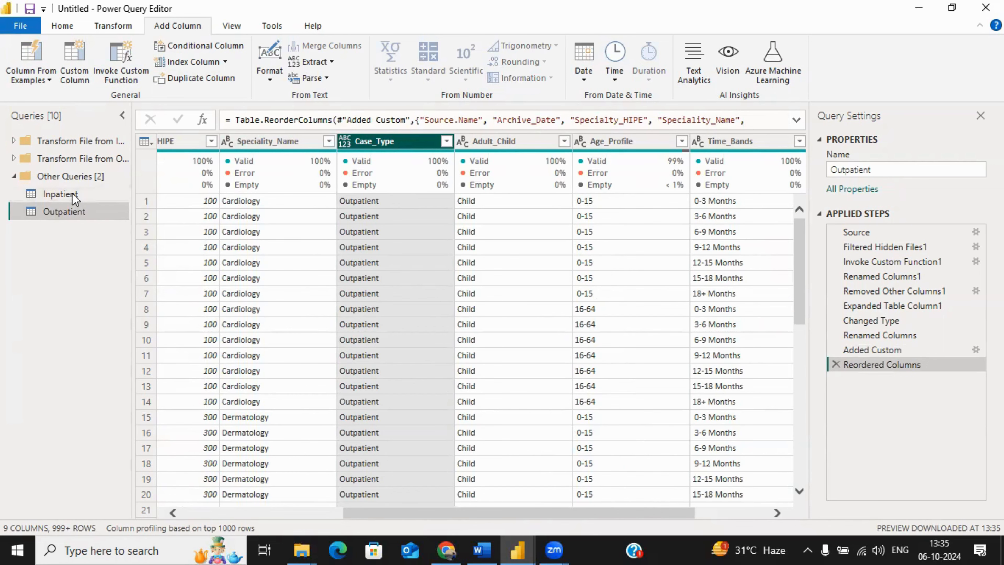
Step: Check the Inpatient query's columns through to the last one against those of the Outpatient query
{"action": "left_click", "coordinate": [60, 194]}
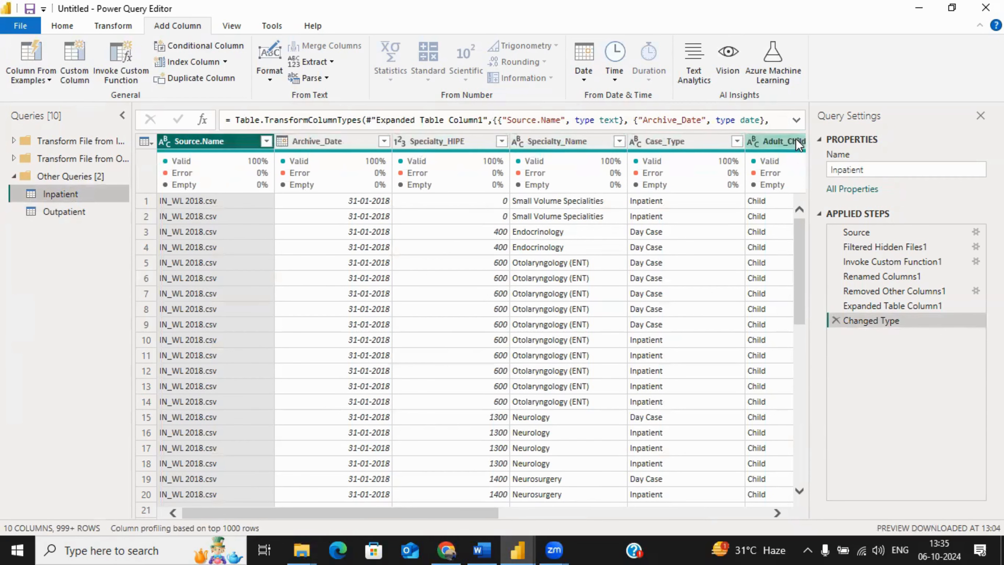
{"action": "left_click_drag", "start_coordinate": [480, 513], "coordinate": [784, 514]}
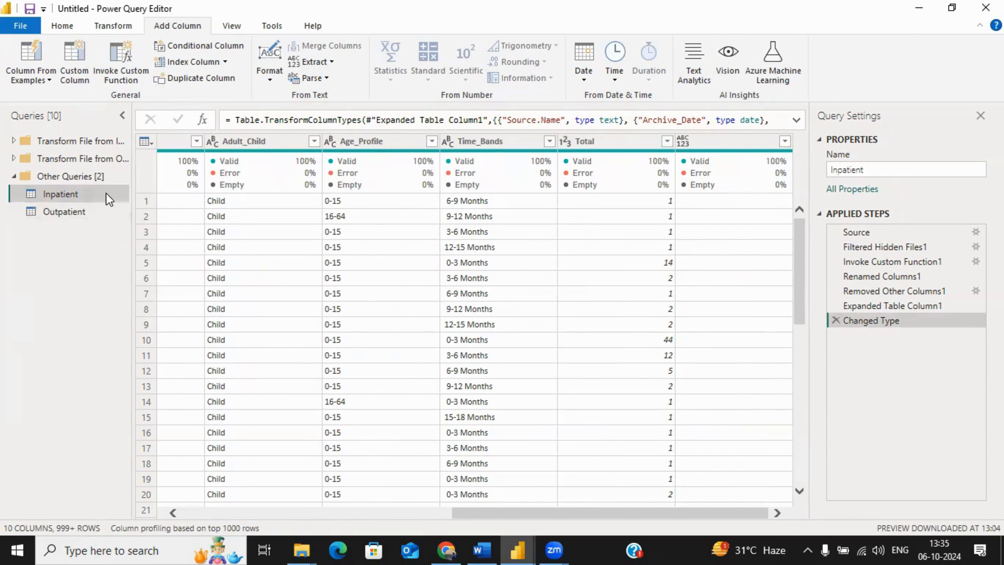
{"action": "left_click", "coordinate": [72, 212]}
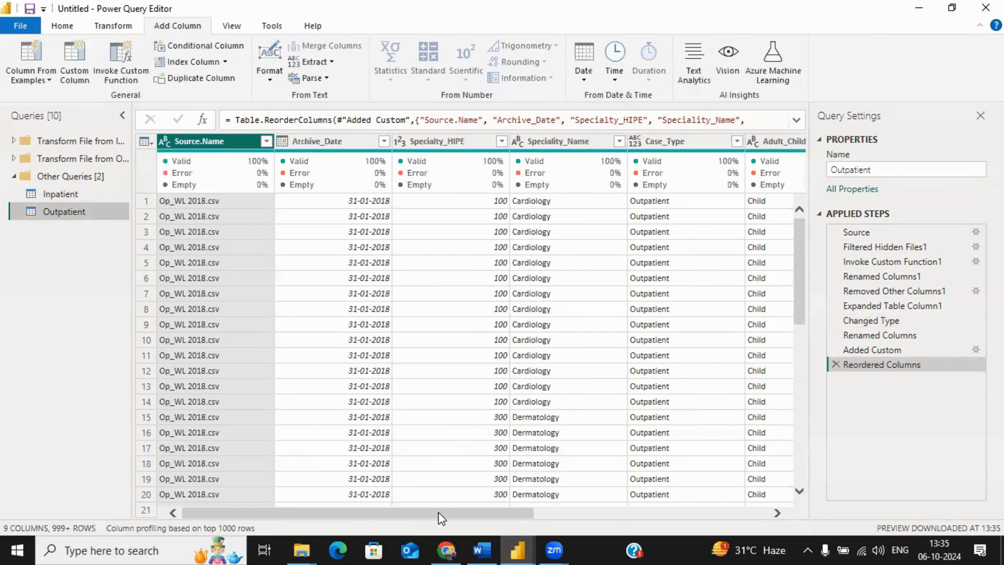
{"action": "left_click_drag", "start_coordinate": [470, 514], "coordinate": [731, 548]}
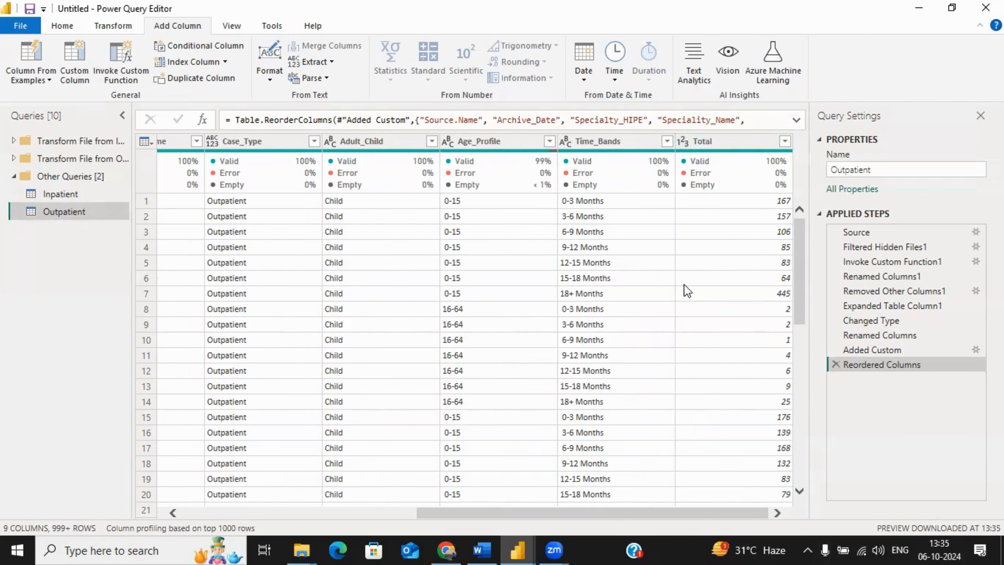
Step: Remove the unnamed empty column after Total from the Inpatient query
{"action": "left_click", "coordinate": [75, 196]}
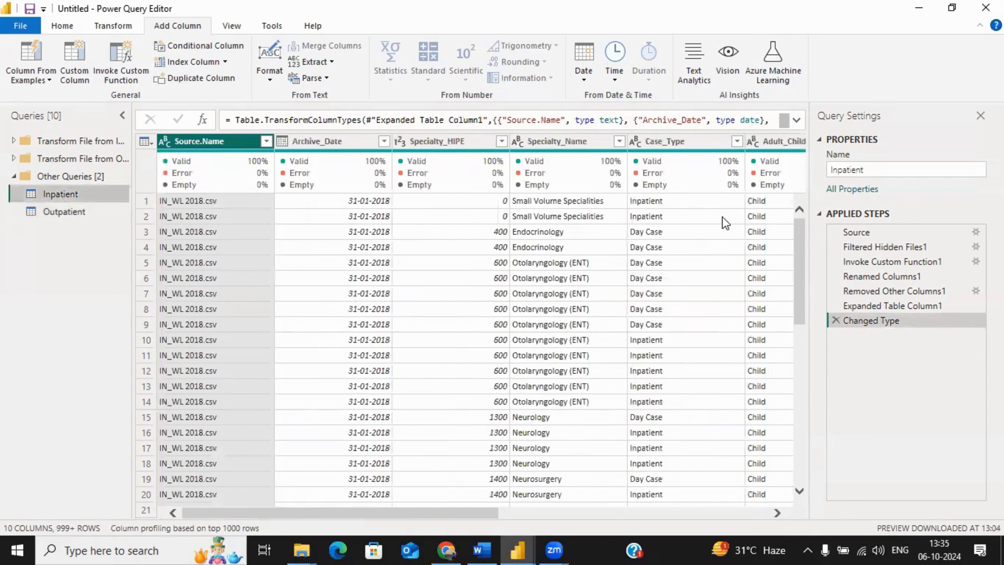
{"action": "left_click_drag", "start_coordinate": [496, 514], "coordinate": [767, 514]}
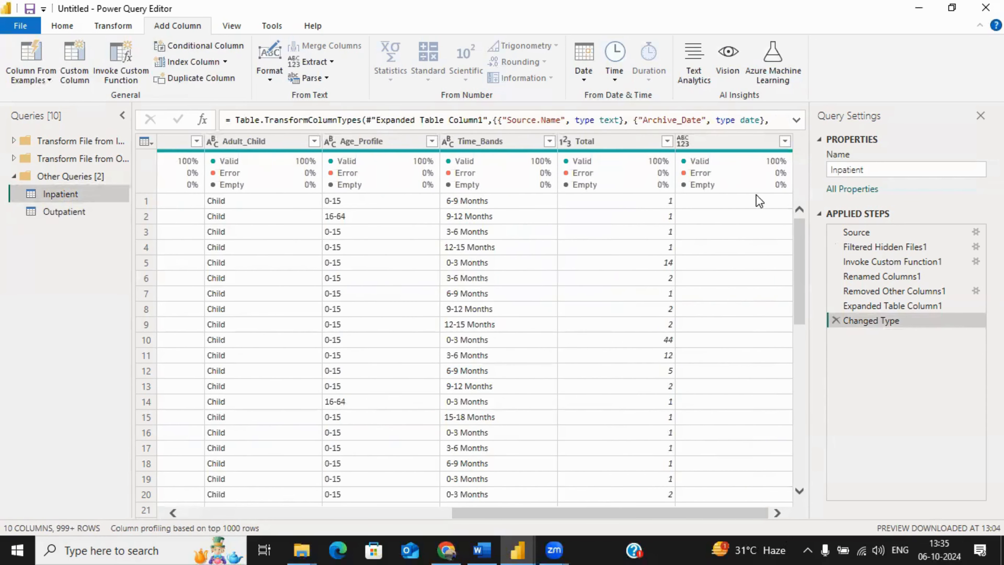
{"action": "left_click", "coordinate": [707, 143]}
{"action": "right_click", "coordinate": [703, 143]}
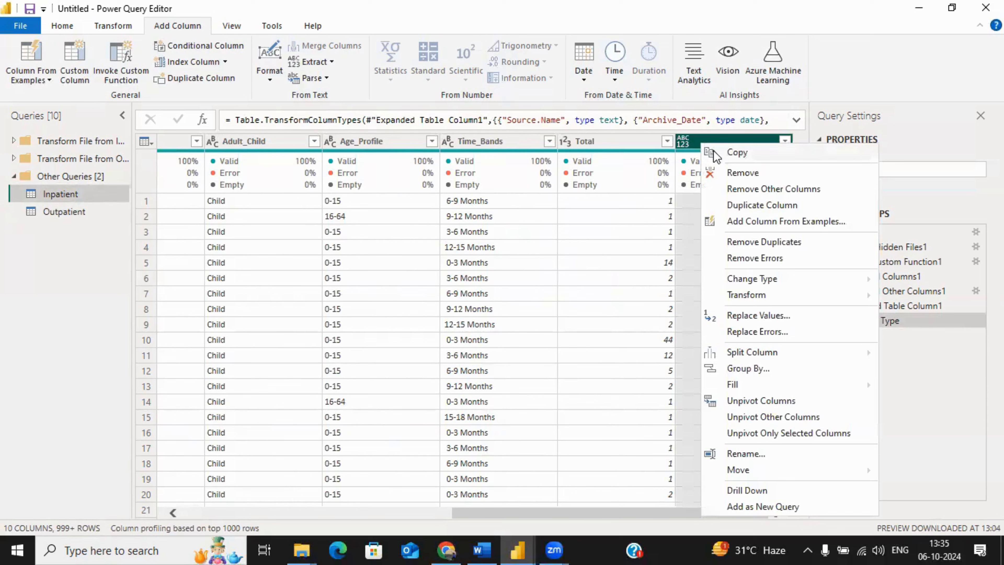
{"action": "left_click", "coordinate": [740, 174]}
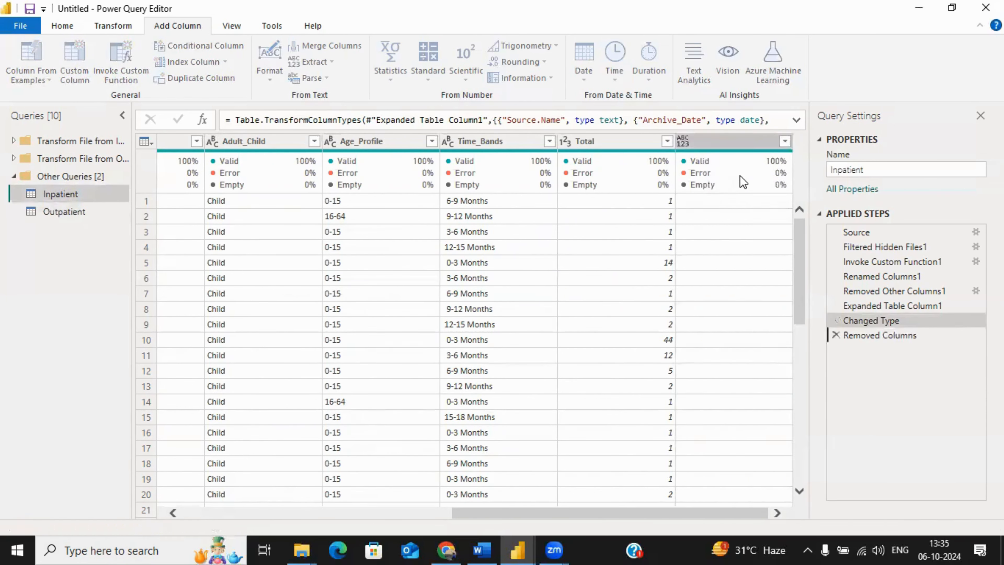
{"action": "left_click_drag", "start_coordinate": [681, 512], "coordinate": [743, 514]}
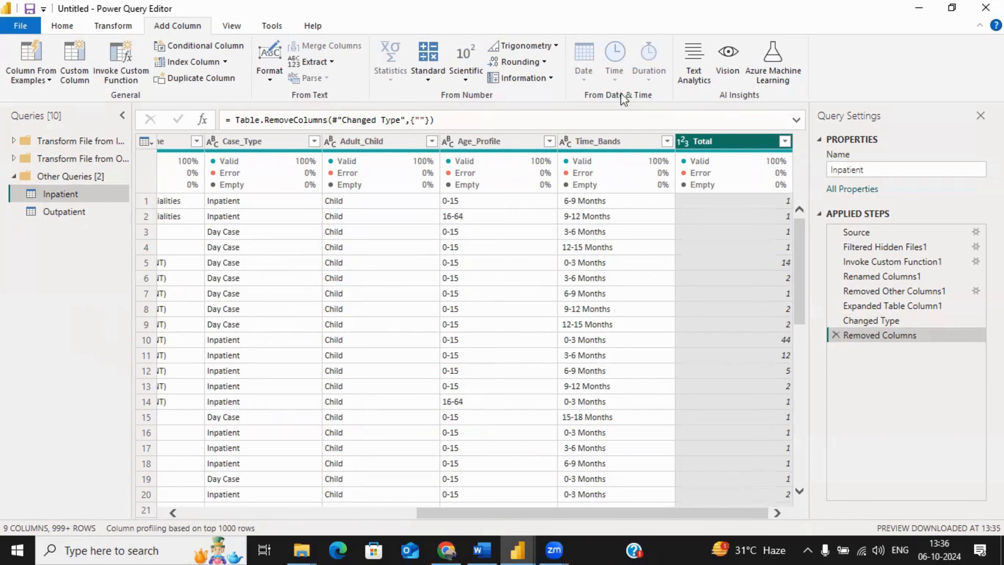
Step: Append the Inpatient and Outpatient queries as a new query, with Inpatient as first table and Outpatient as second
{"action": "left_click", "coordinate": [809, 48]}
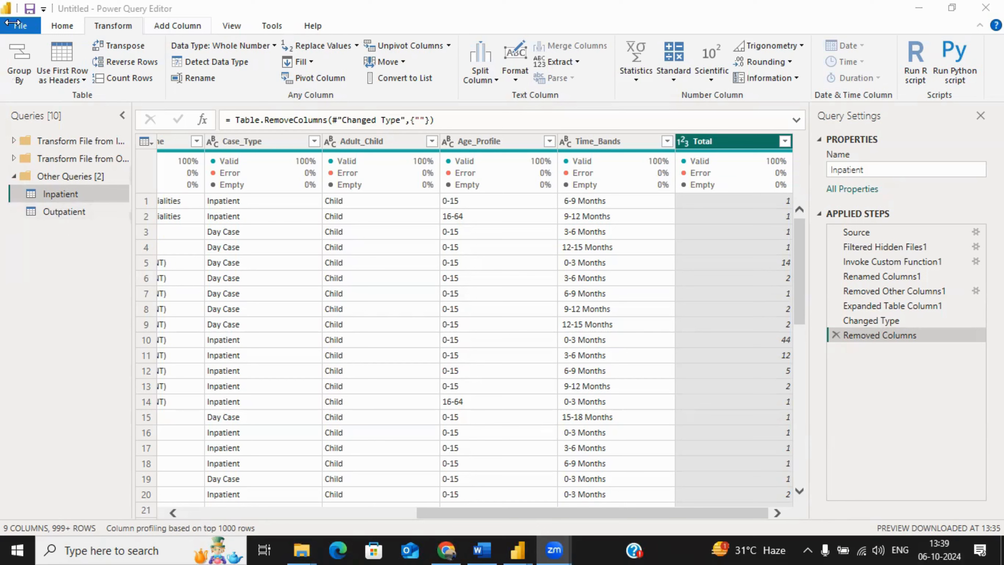
{"action": "left_click", "coordinate": [61, 27]}
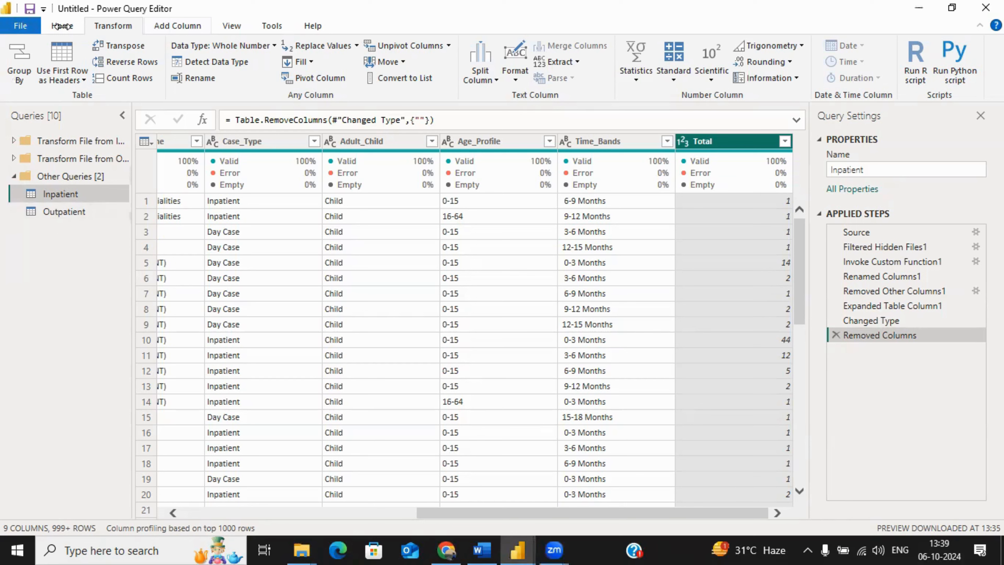
{"action": "left_click", "coordinate": [62, 26]}
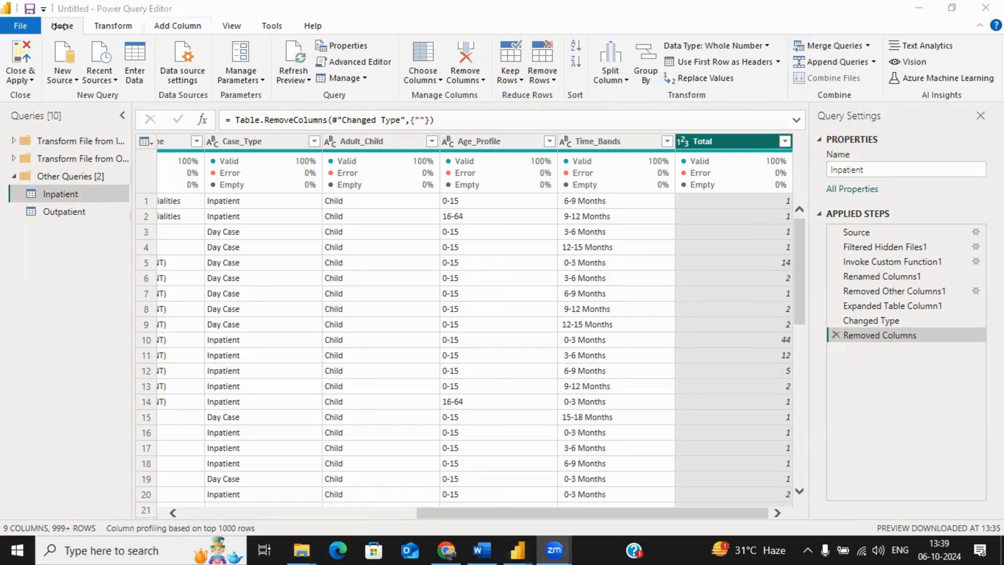
{"action": "left_click", "coordinate": [810, 13]}
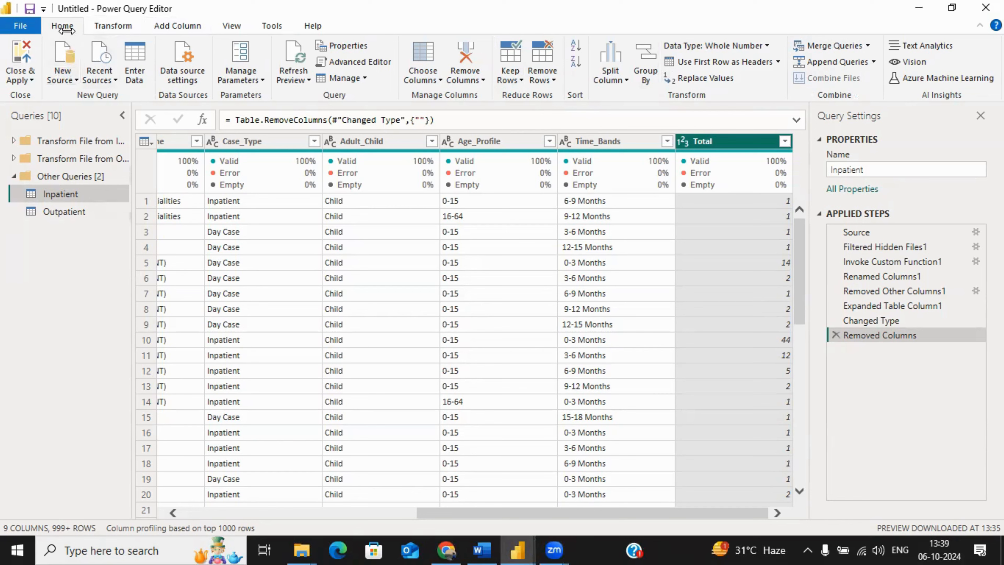
{"action": "left_click", "coordinate": [873, 61]}
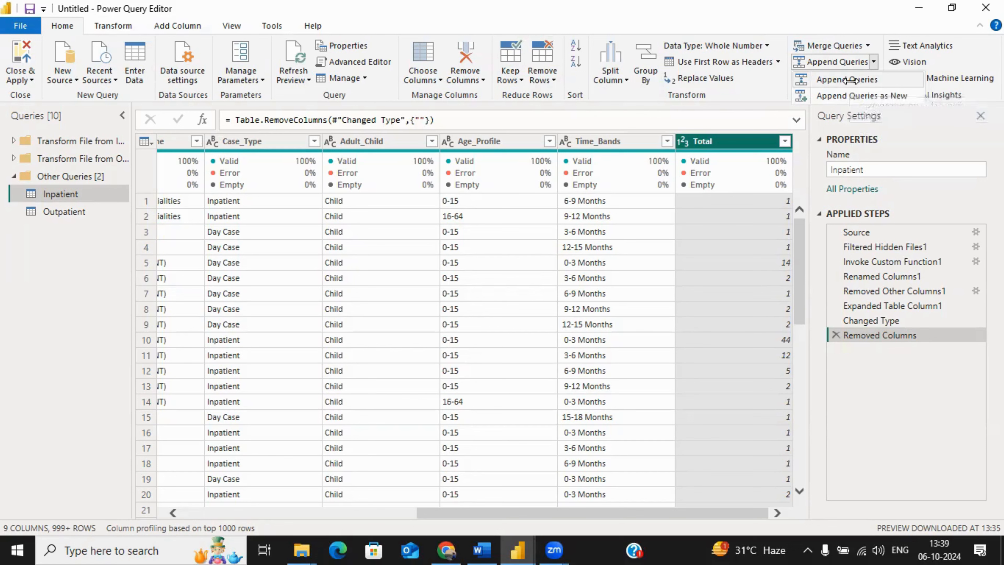
{"action": "left_click", "coordinate": [837, 95]}
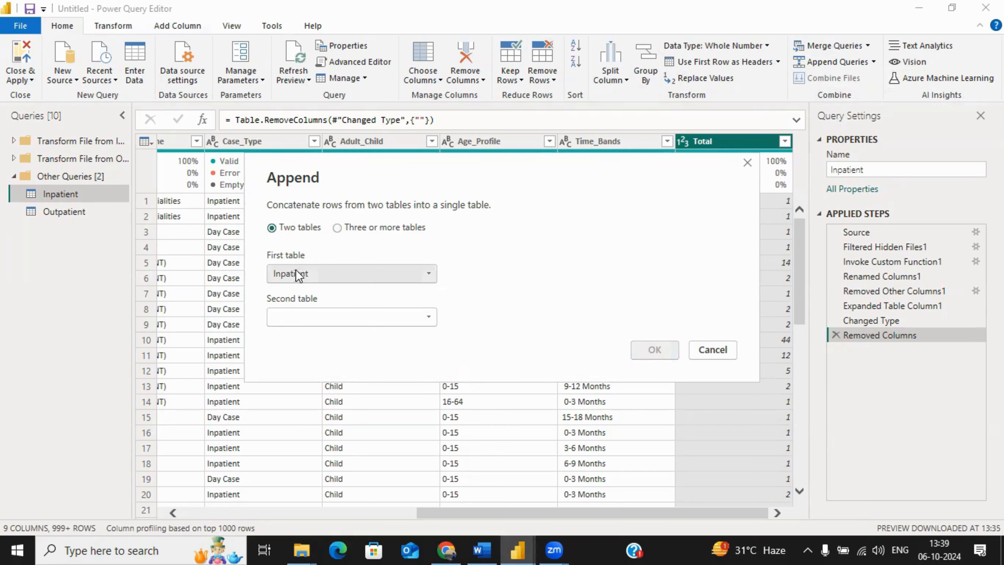
{"action": "left_click", "coordinate": [298, 316]}
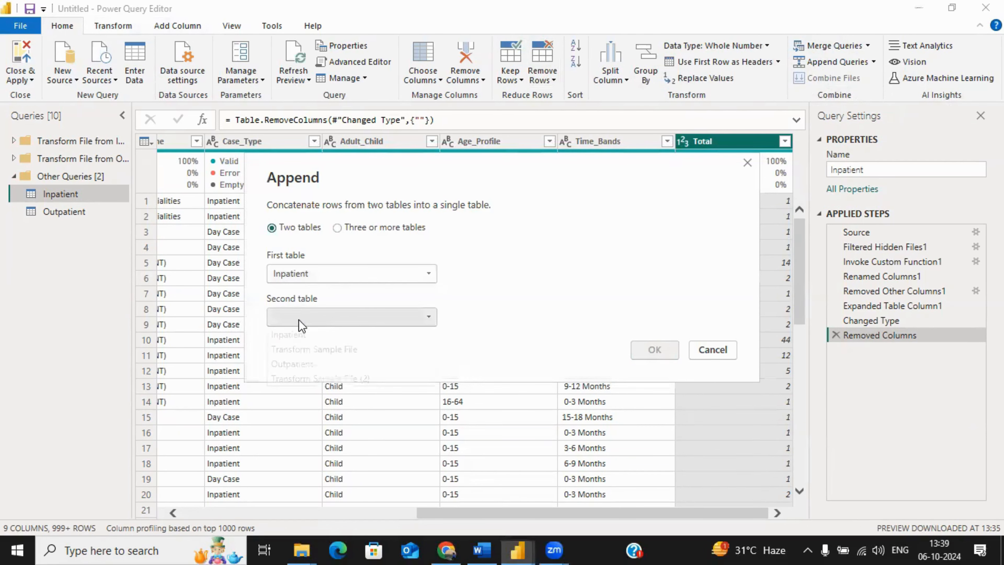
{"action": "left_click", "coordinate": [299, 362]}
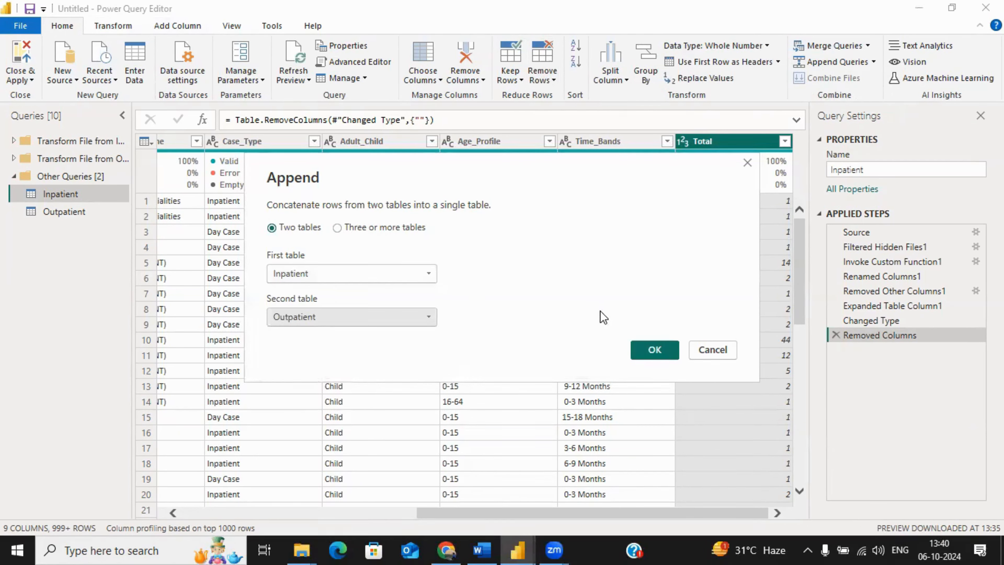
{"action": "left_click", "coordinate": [660, 351]}
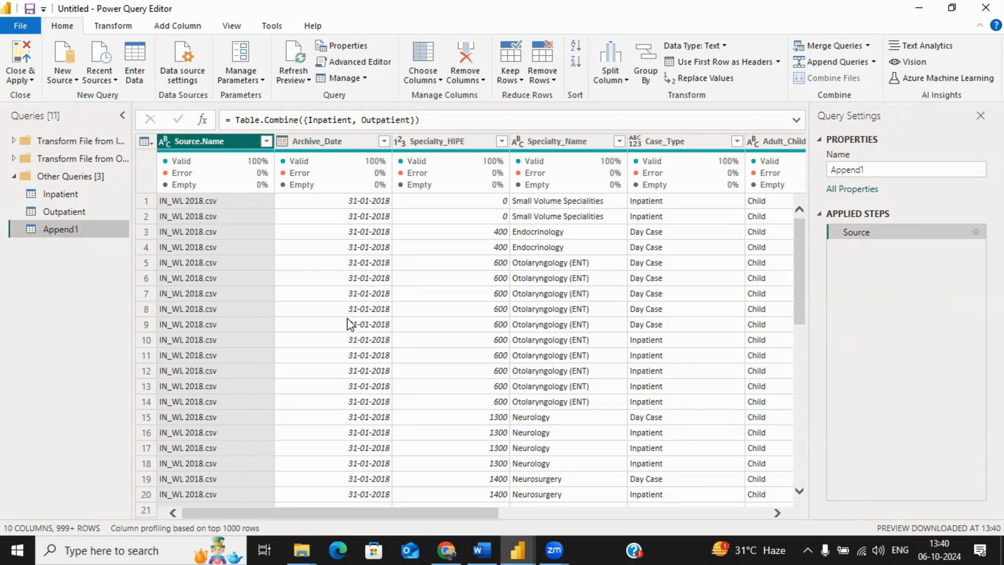
Step: Rename the appended query as All Data
{"action": "right_click", "coordinate": [78, 230]}
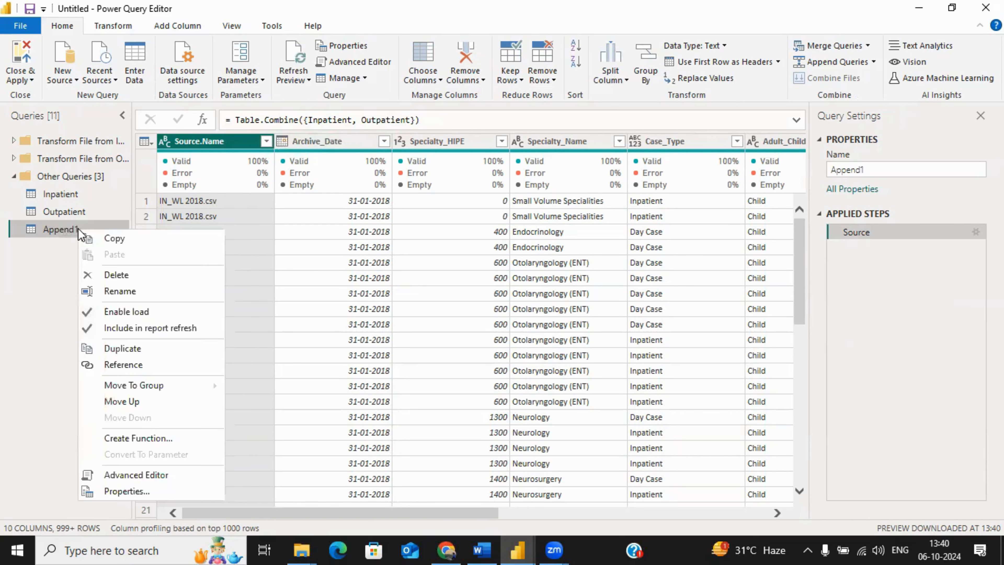
{"action": "left_click", "coordinate": [120, 295]}
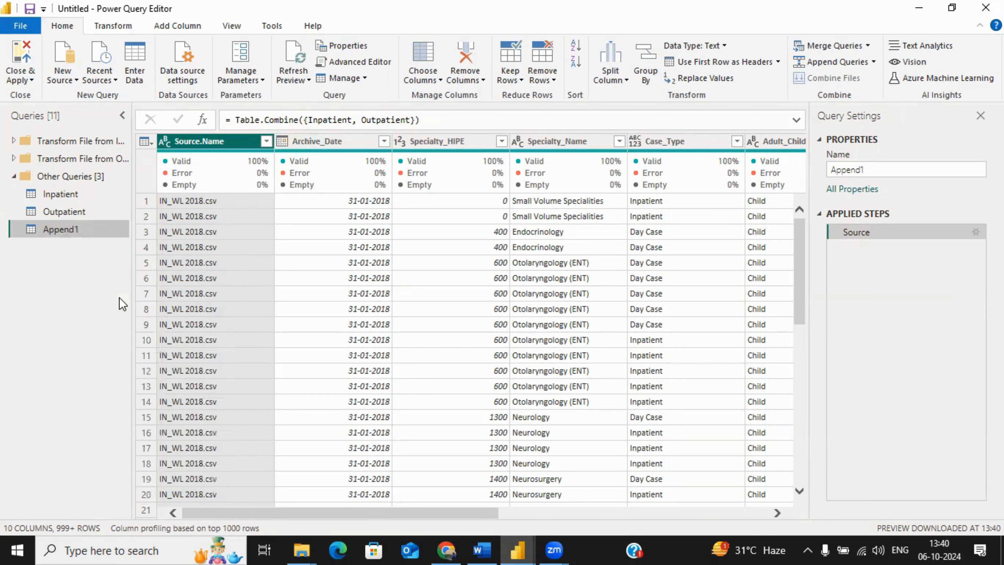
{"action": "type", "text": "All "}
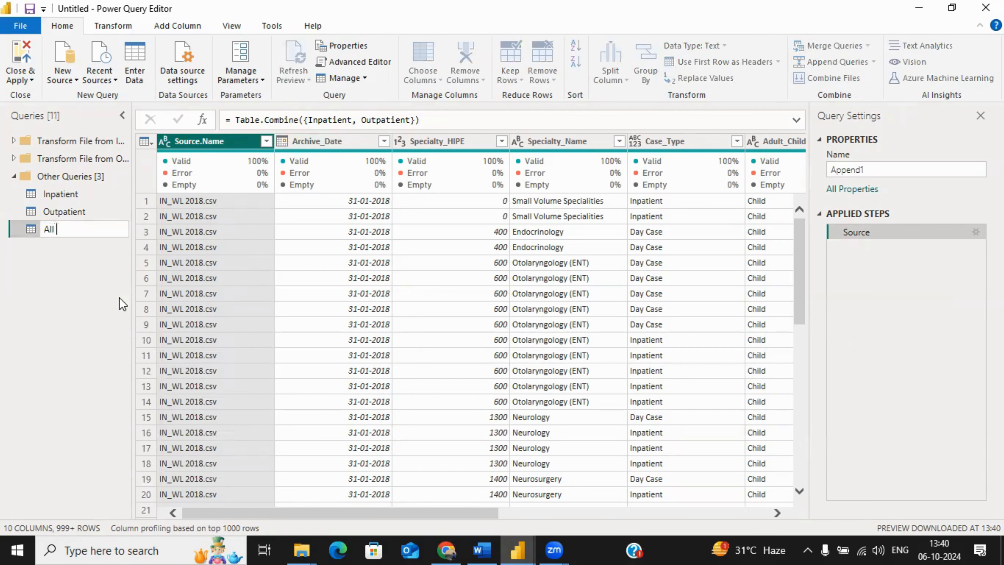
{"action": "type", "text": "Da"}
{"action": "key", "text": "Return"}
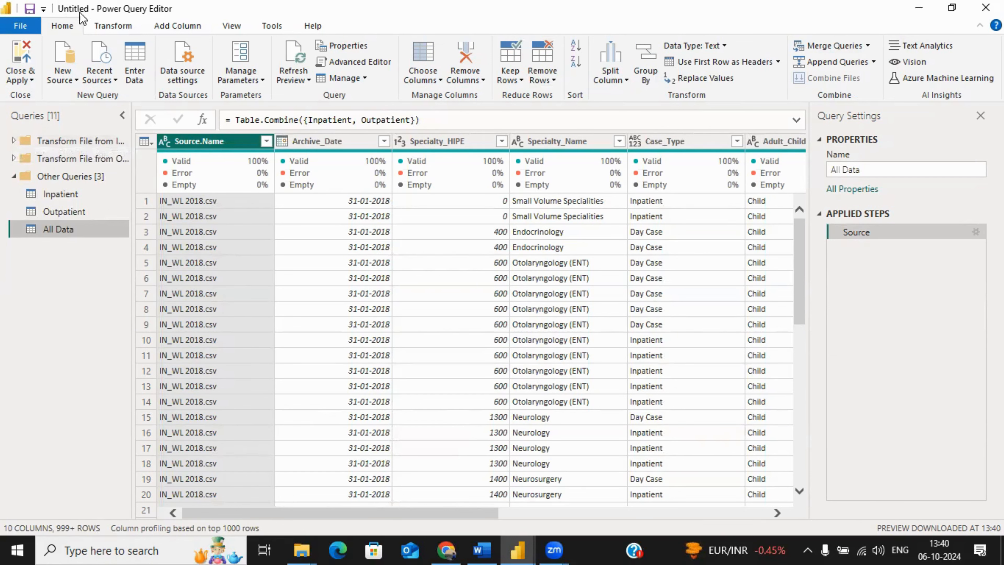
Step: Close the query editor applying all changes, and look at the All Data table's fields and rows
{"action": "left_click", "coordinate": [112, 26]}
{"action": "left_click", "coordinate": [68, 28]}
{"action": "left_click", "coordinate": [20, 59]}
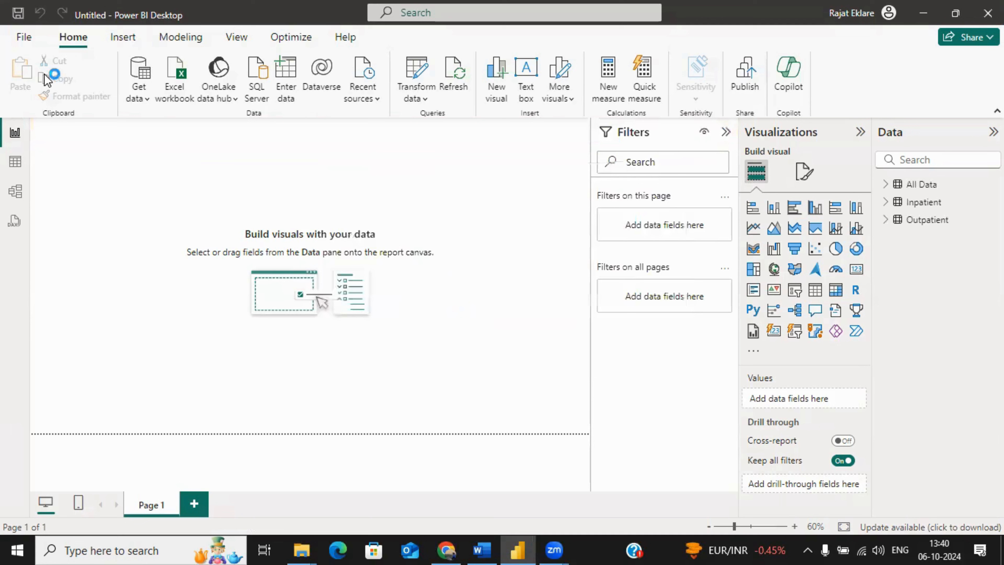
{"action": "left_click", "coordinate": [886, 185]}
{"action": "left_click", "coordinate": [885, 185]}
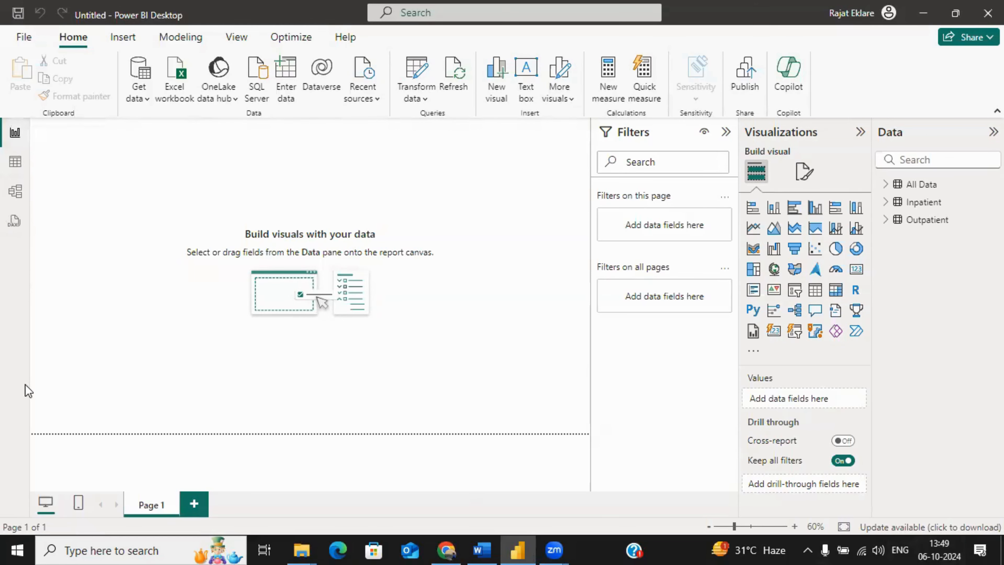
{"action": "left_click", "coordinate": [17, 162]}
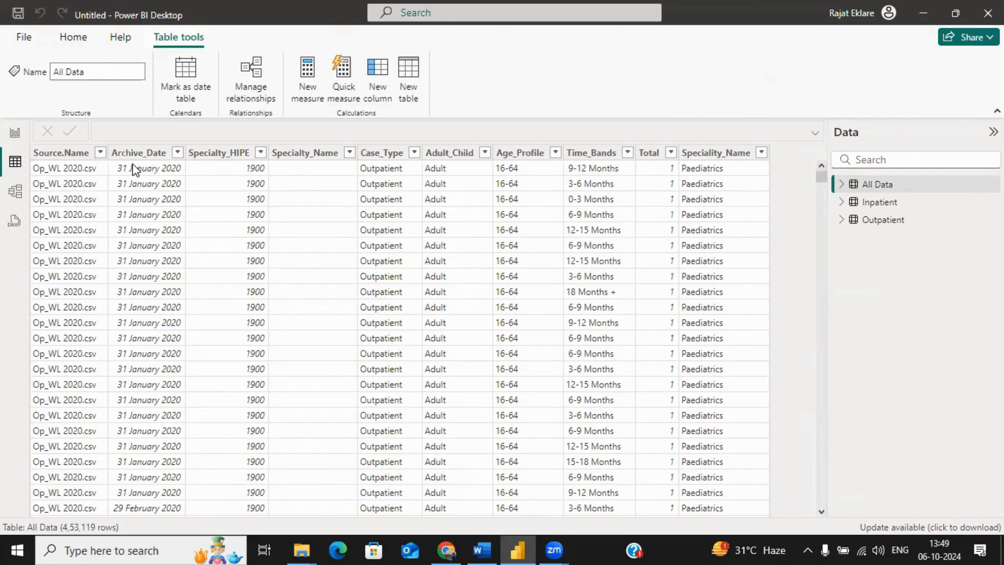
Step: Hide the Inpatient and Outpatient tables in report view from the model, and return to the report page
{"action": "left_click", "coordinate": [15, 193]}
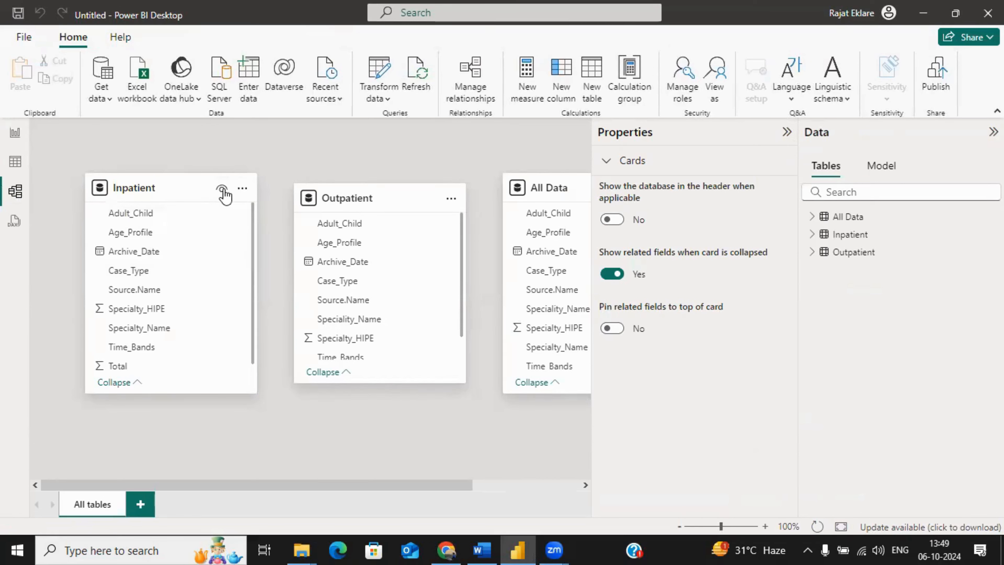
{"action": "left_click", "coordinate": [243, 190]}
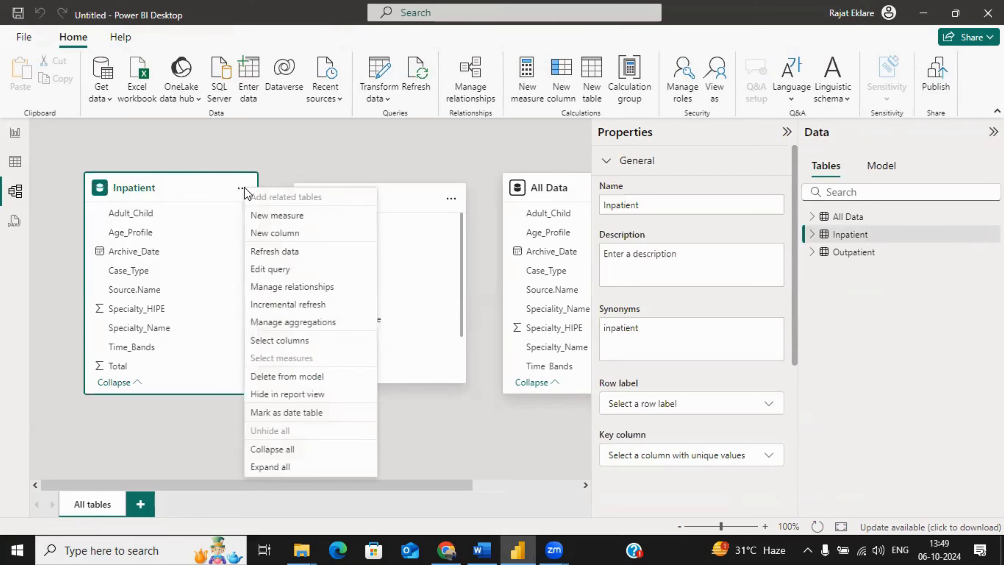
{"action": "left_click", "coordinate": [282, 394]}
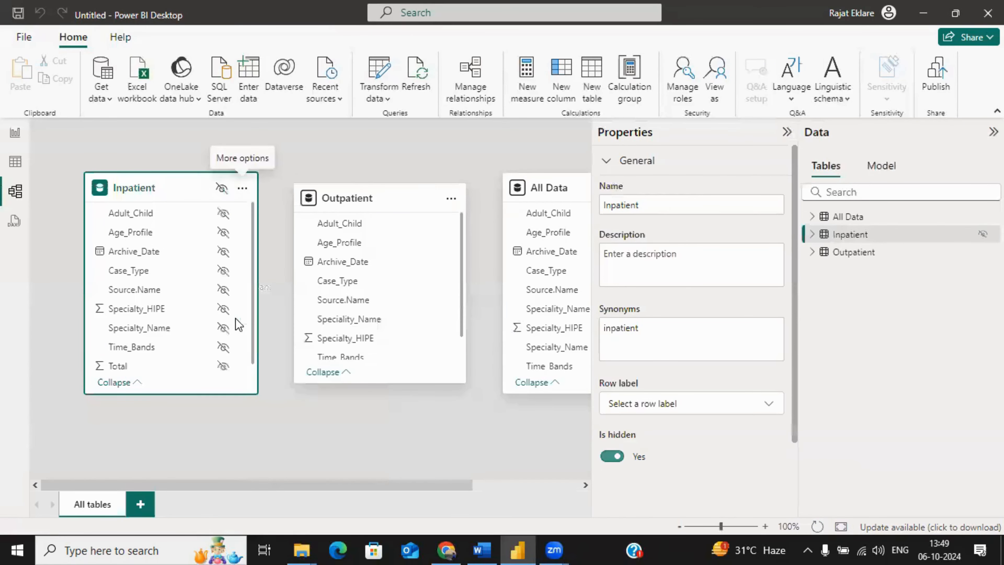
{"action": "left_click", "coordinate": [451, 201]}
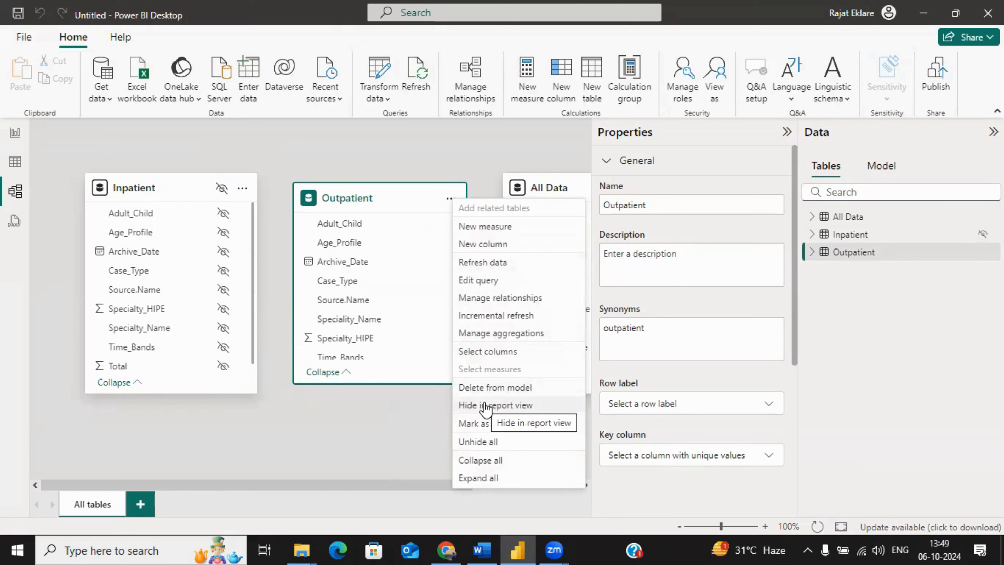
{"action": "left_click", "coordinate": [484, 406]}
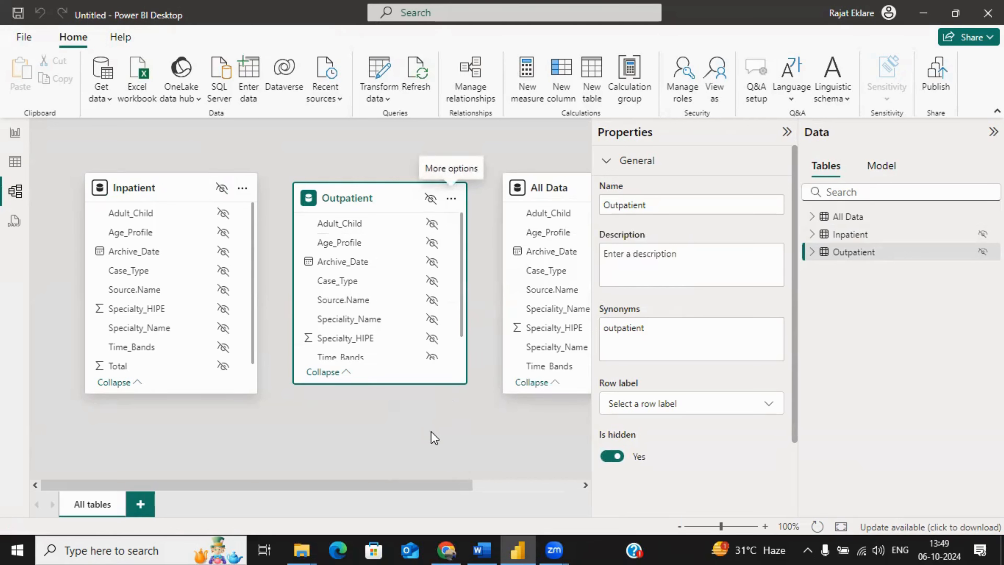
{"action": "left_click", "coordinate": [14, 134]}
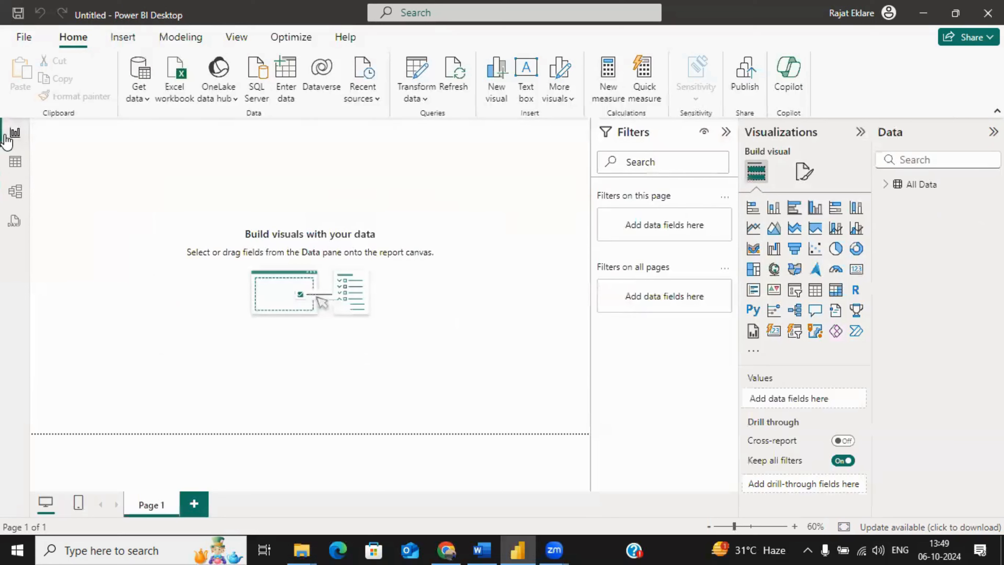
Step: Import Mapping_Specialty.csv from the YT Project1 folder on the Desktop, showing all file types, and open it for transformation
{"action": "left_click", "coordinate": [187, 97]}
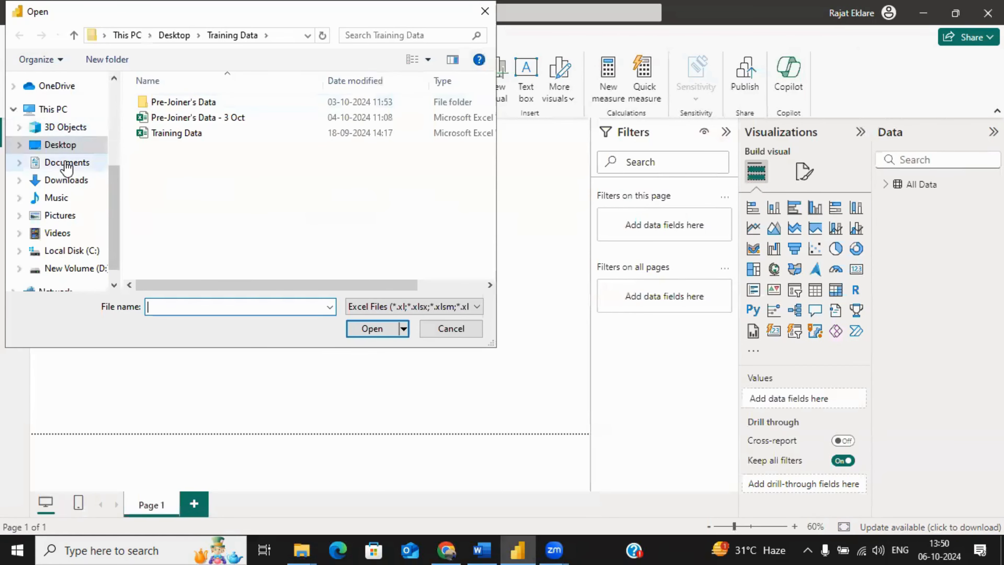
{"action": "left_click", "coordinate": [59, 144]}
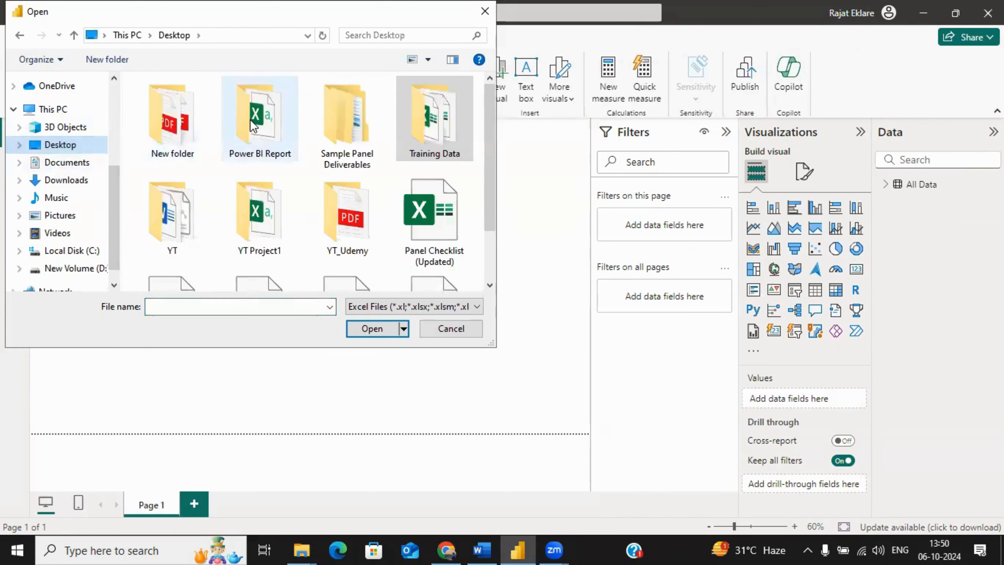
{"action": "double_click", "coordinate": [269, 214]}
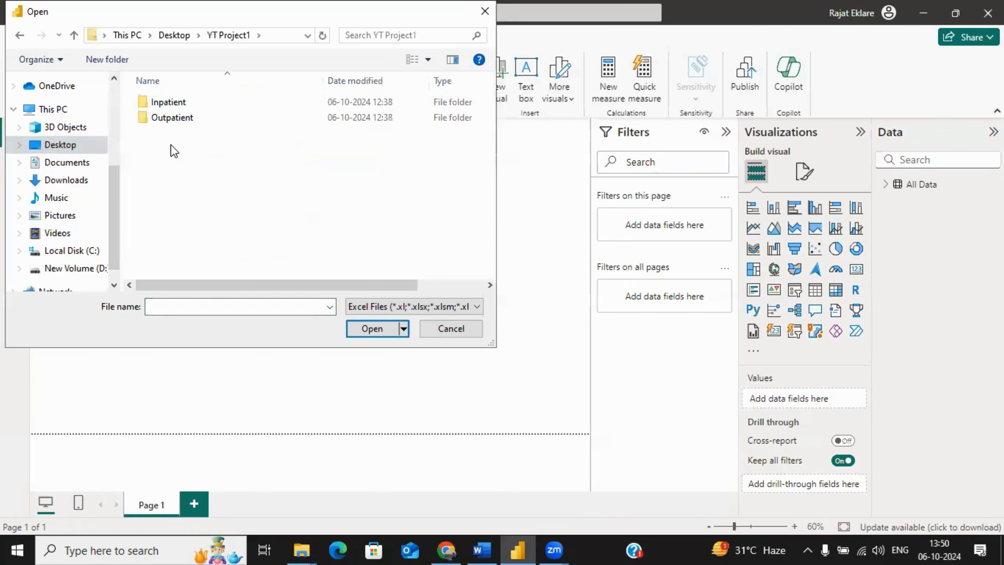
{"action": "left_click", "coordinate": [352, 306]}
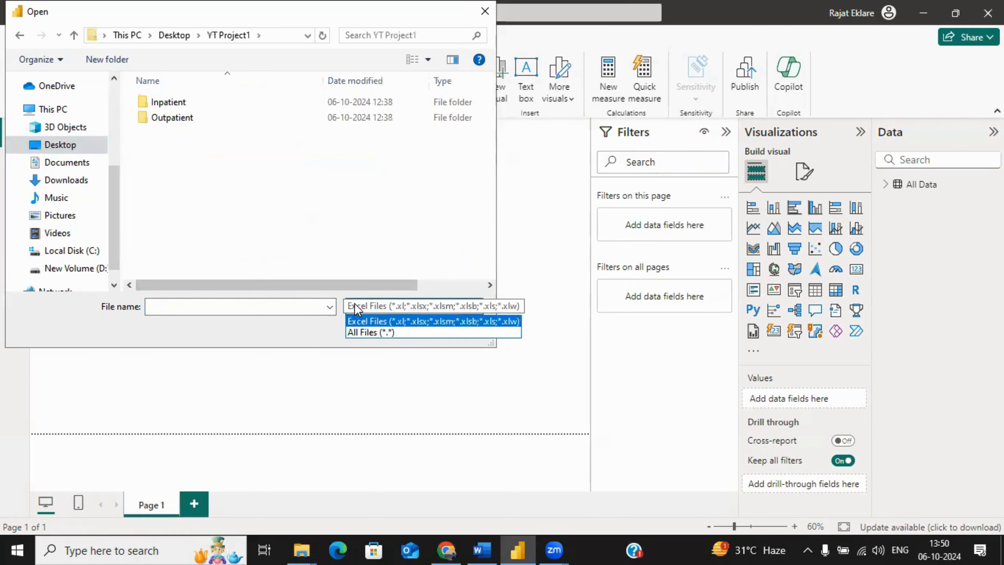
{"action": "left_click", "coordinate": [361, 333]}
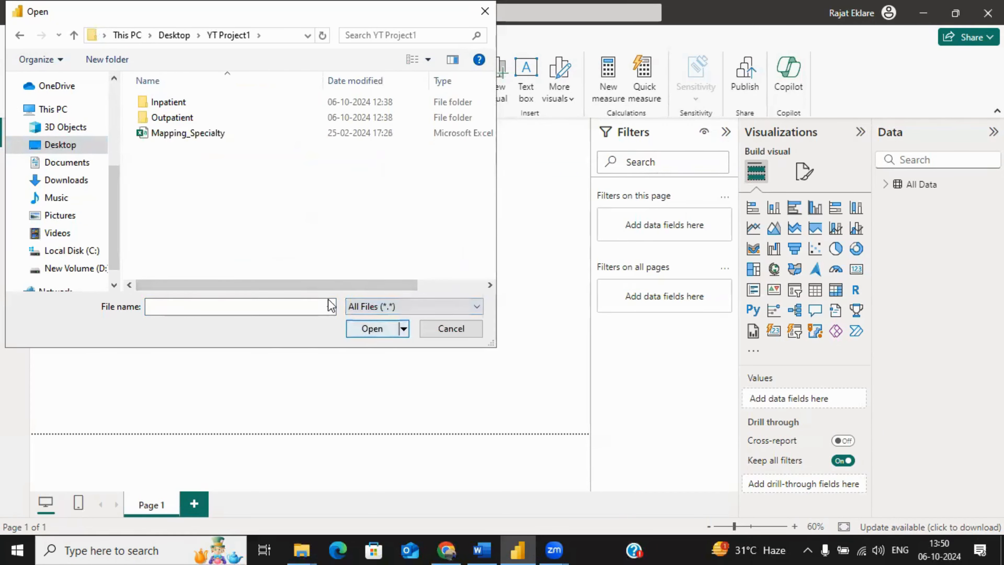
{"action": "double_click", "coordinate": [194, 135]}
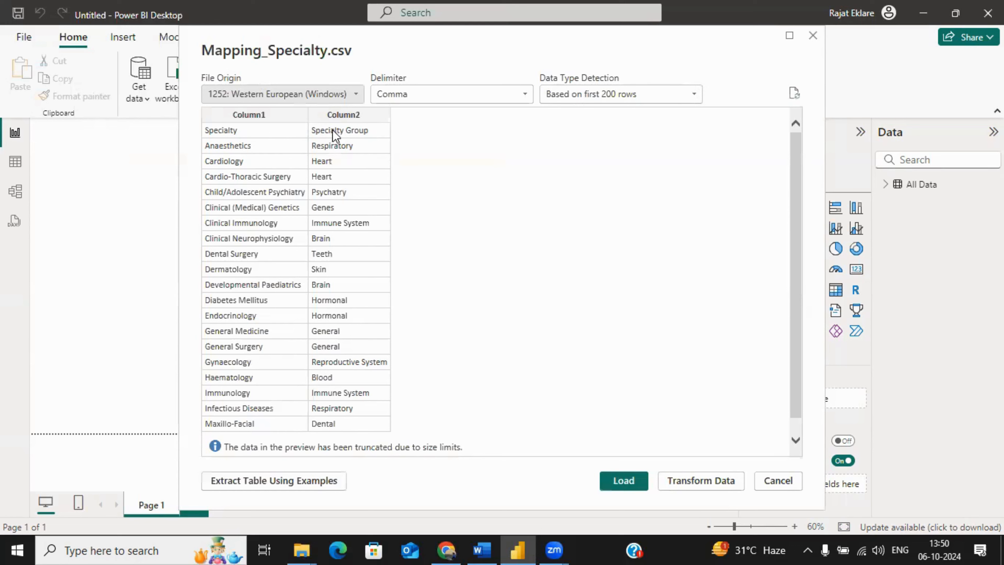
{"action": "left_click", "coordinate": [714, 481]}
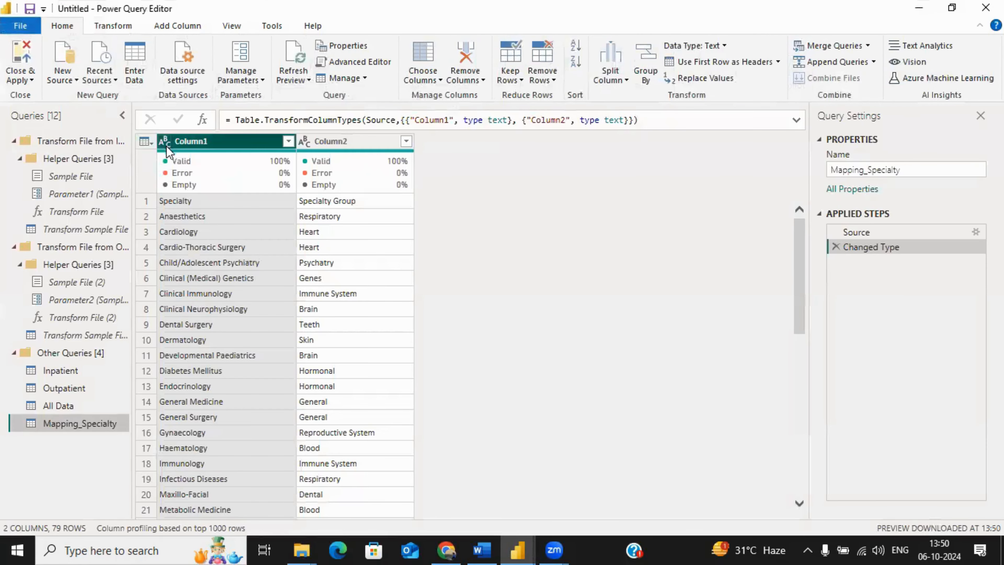
Step: Use the first row as headers in the Mapping_Specialty query, and close the query editor applying the changes
{"action": "left_click", "coordinate": [147, 142]}
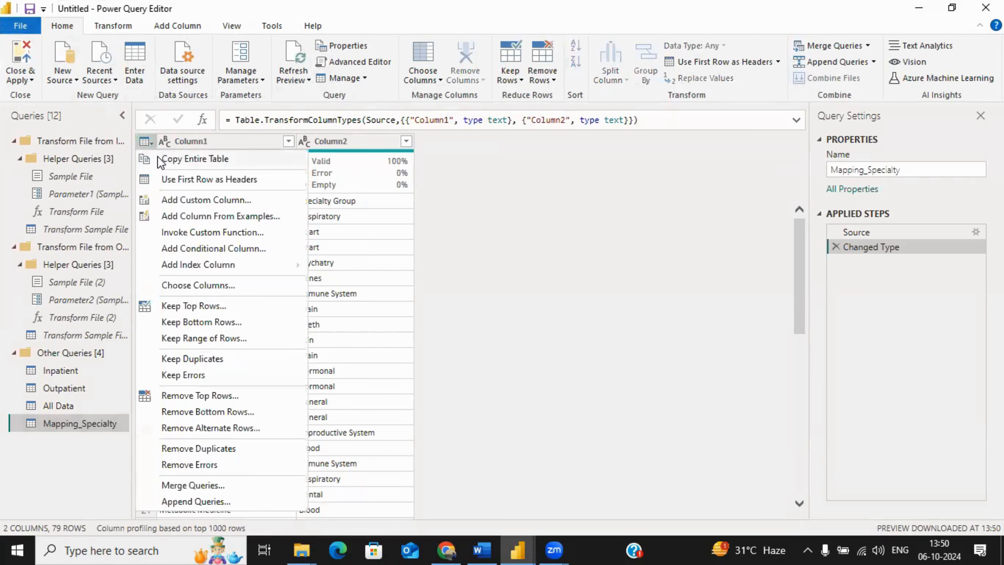
{"action": "left_click", "coordinate": [177, 182]}
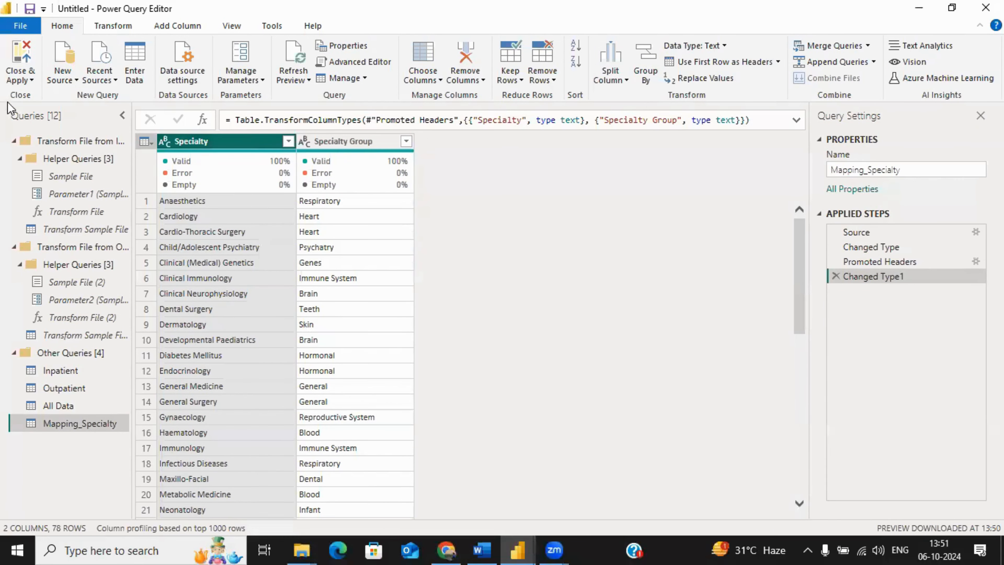
{"action": "left_click", "coordinate": [18, 75]}
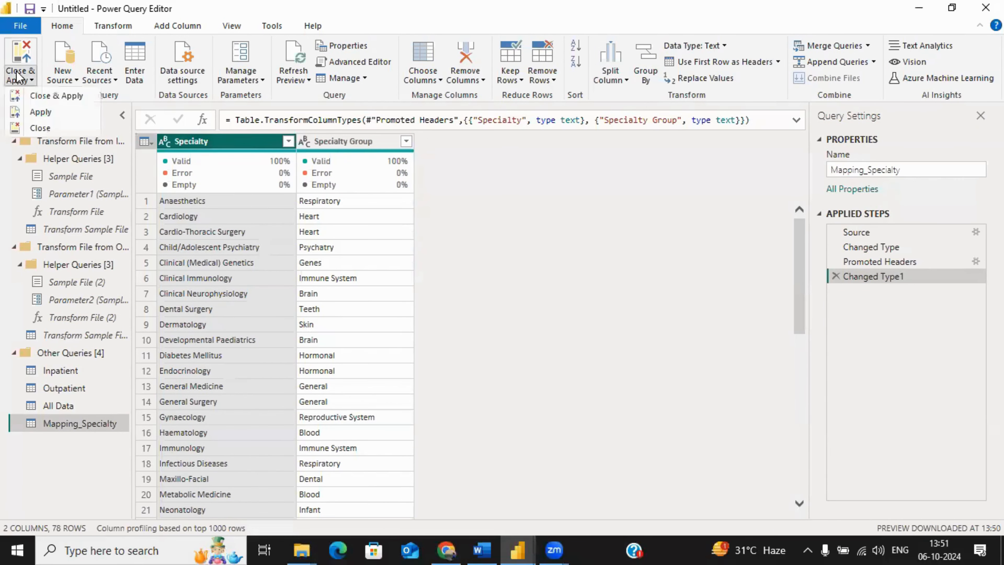
{"action": "left_click", "coordinate": [32, 94]}
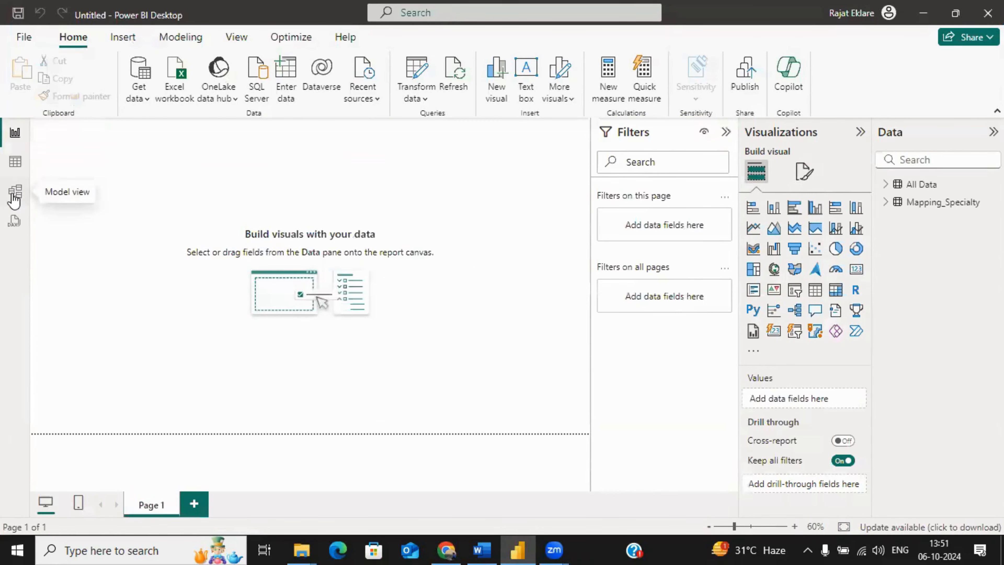
Step: In the model view, move the Mapping_Specialty table further to the right and slightly up, beside All Data
{"action": "left_click", "coordinate": [15, 192]}
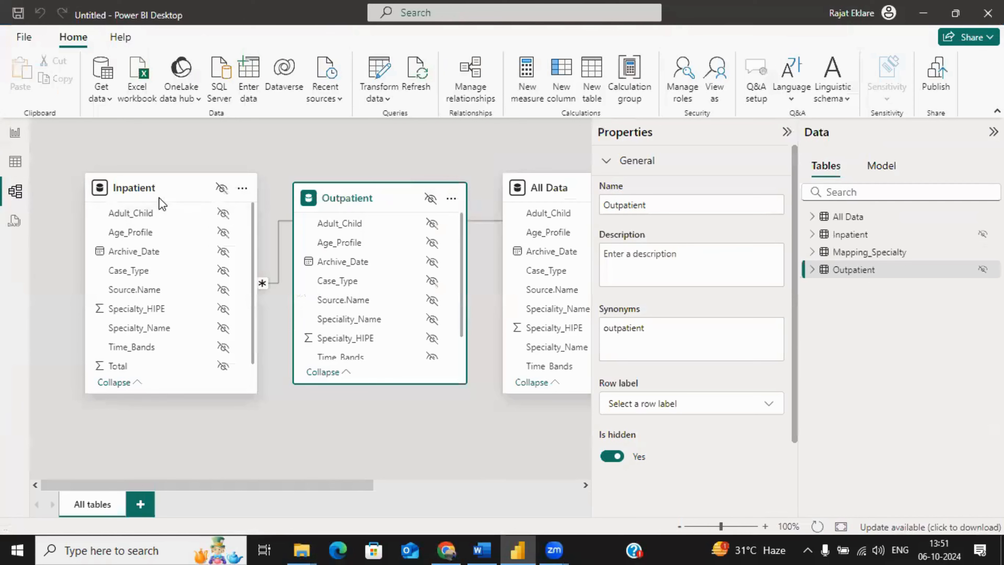
{"action": "left_click_drag", "start_coordinate": [291, 486], "coordinate": [457, 487]}
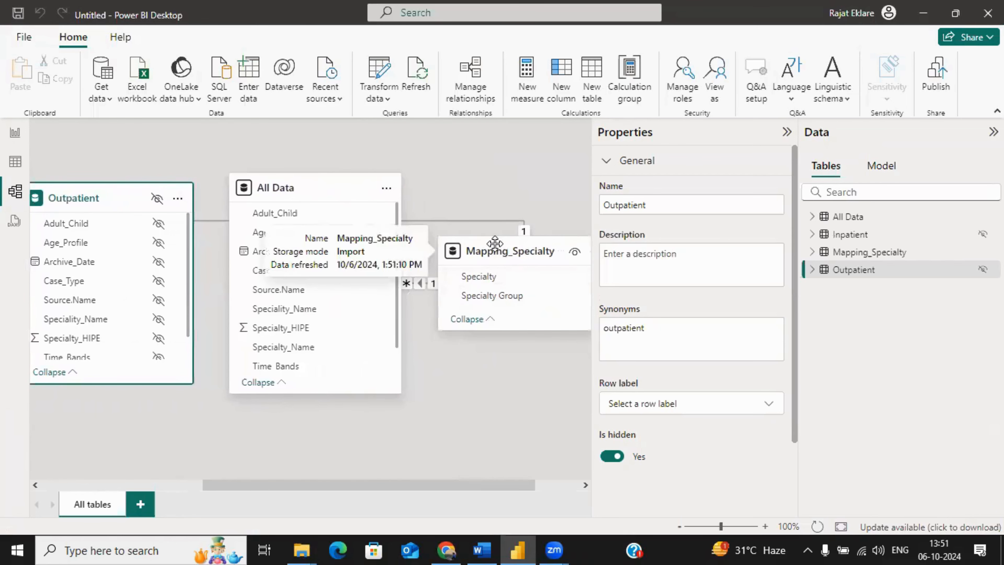
{"action": "left_click_drag", "start_coordinate": [494, 243], "coordinate": [543, 202]}
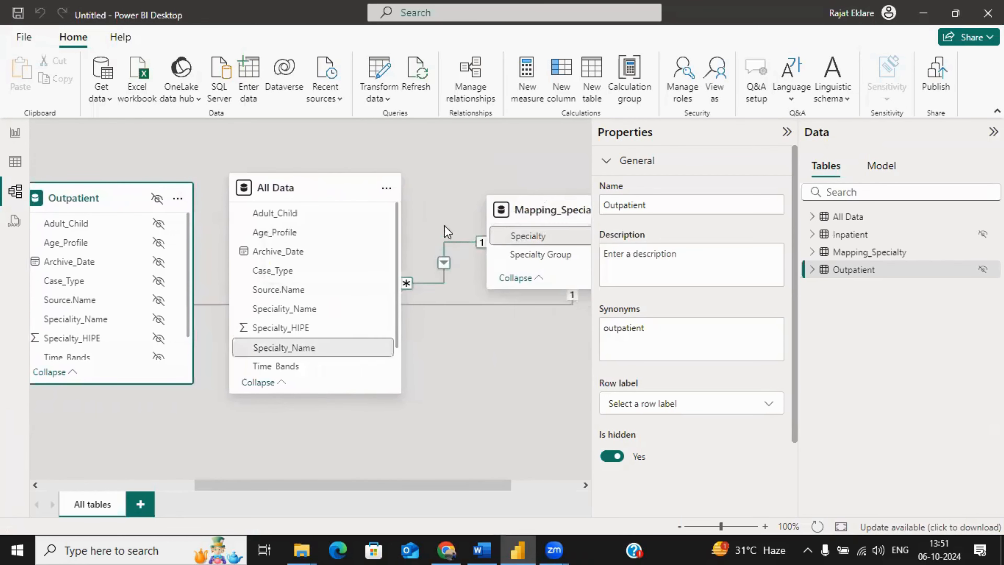
Step: Delete the relationship between Inpatient's Specialty_Name and Mapping_Specialty's Specialty, and check the remaining links between the tables
{"action": "mouse_move", "coordinate": [302, 186]}
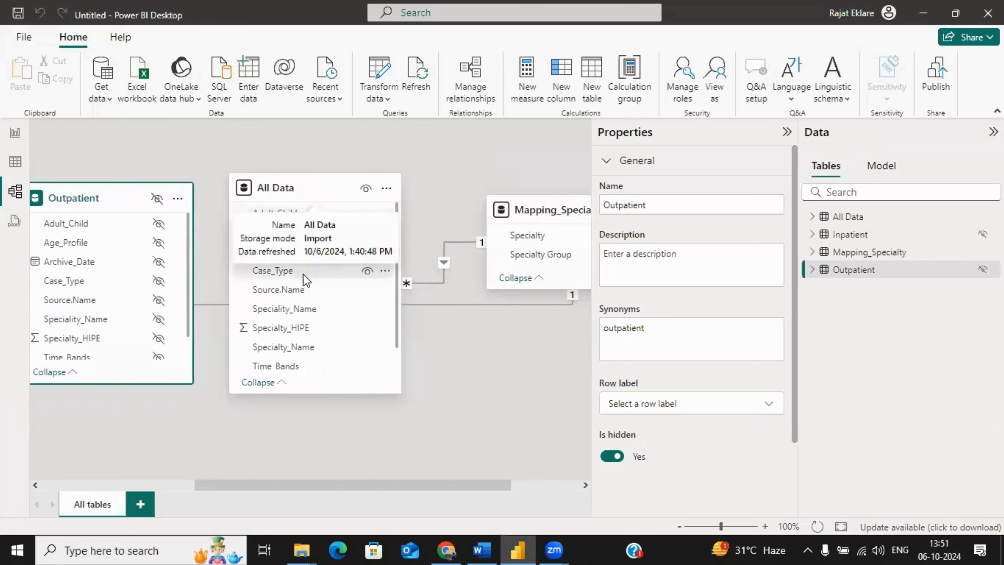
{"action": "mouse_move", "coordinate": [530, 215]}
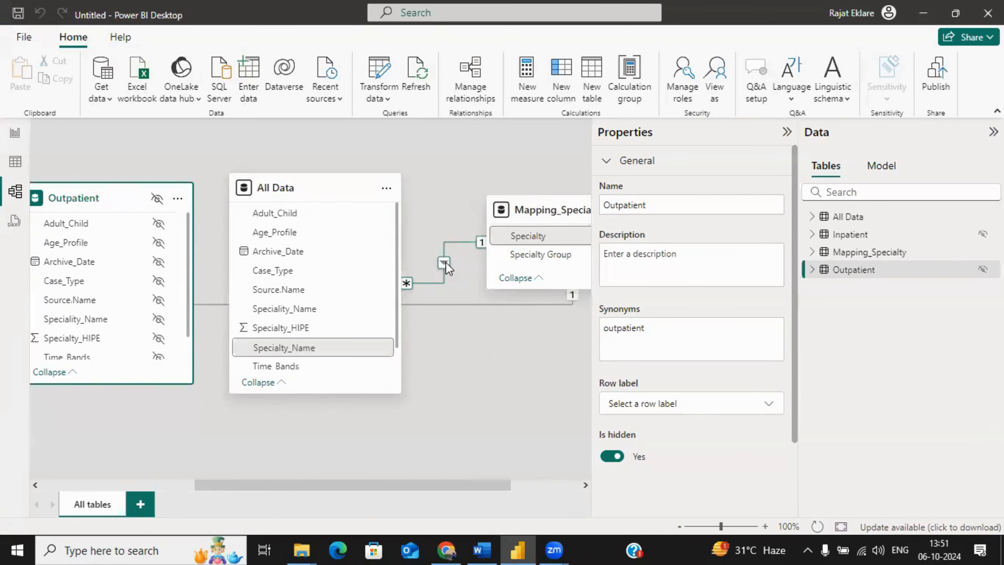
{"action": "right_click", "coordinate": [451, 305]}
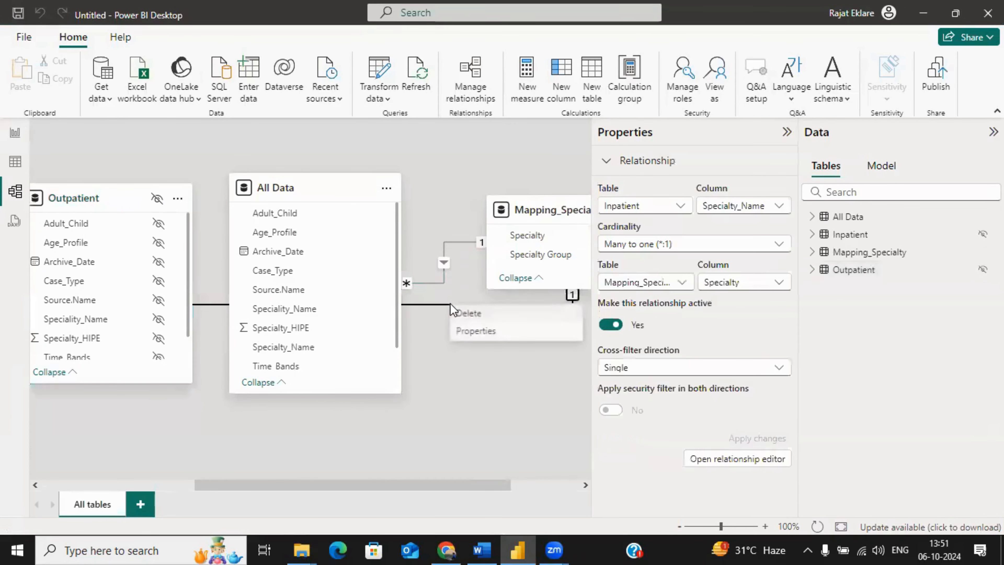
{"action": "left_click", "coordinate": [459, 314]}
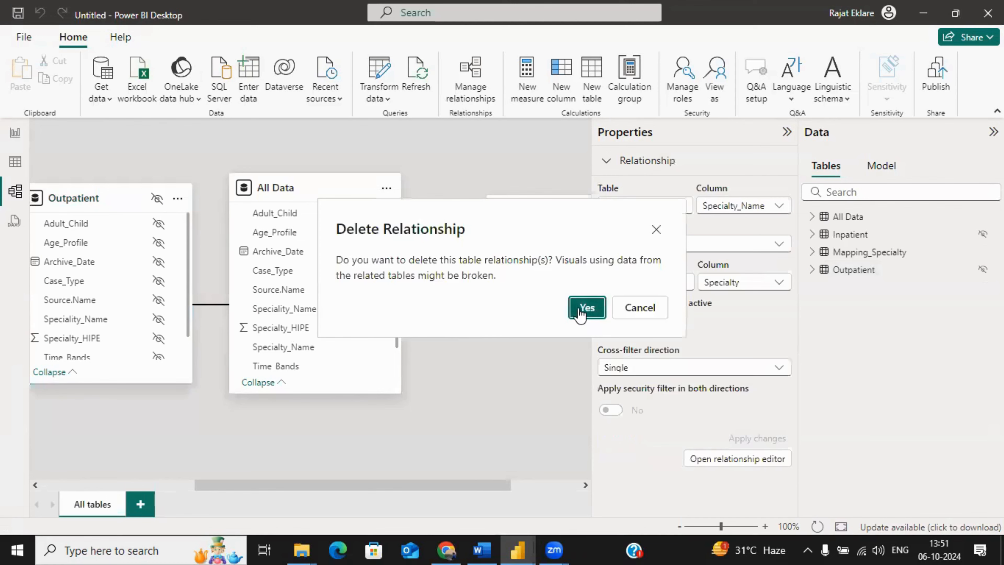
{"action": "left_click", "coordinate": [580, 308]}
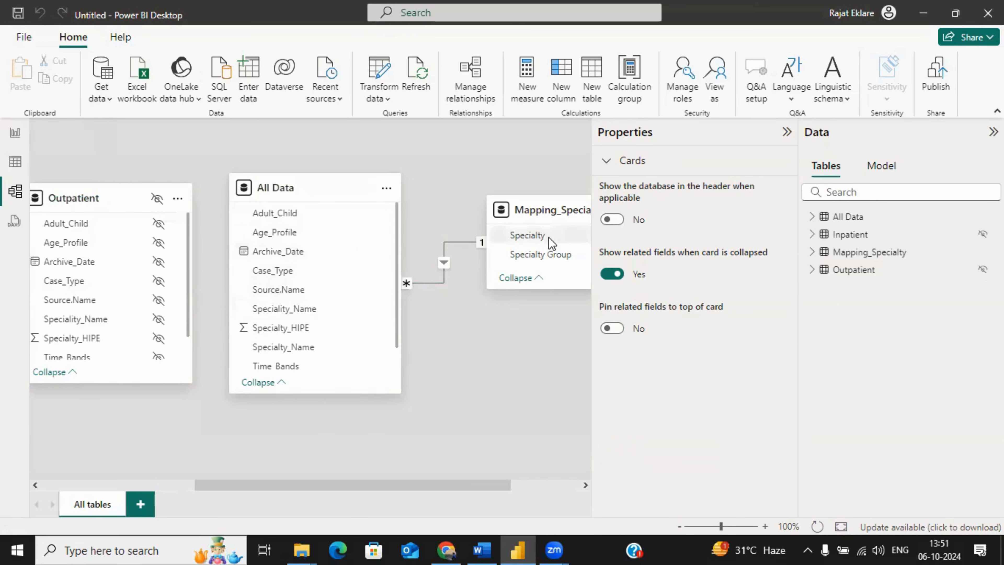
{"action": "left_click_drag", "start_coordinate": [319, 488], "coordinate": [186, 470]}
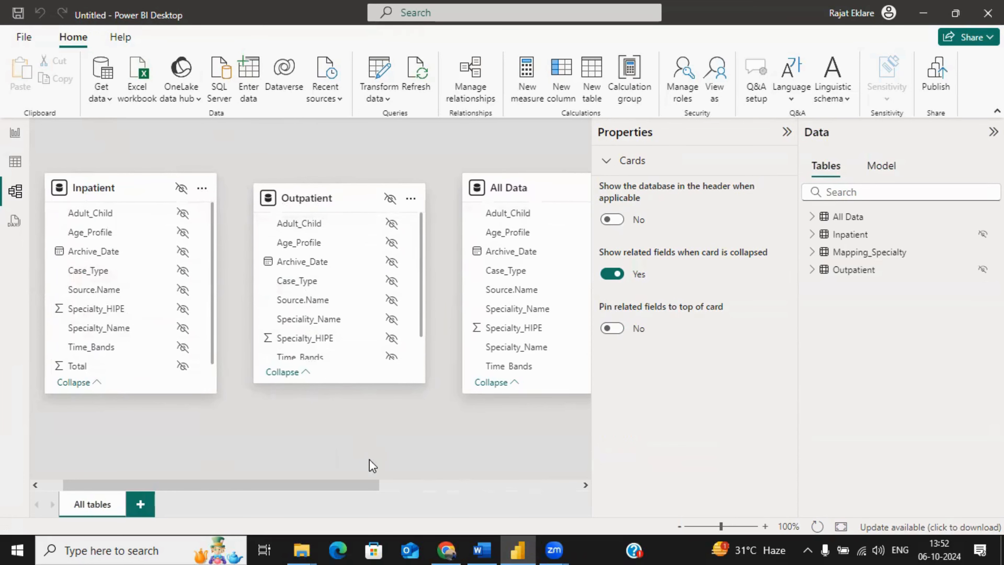
{"action": "left_click_drag", "start_coordinate": [352, 485], "coordinate": [533, 502]}
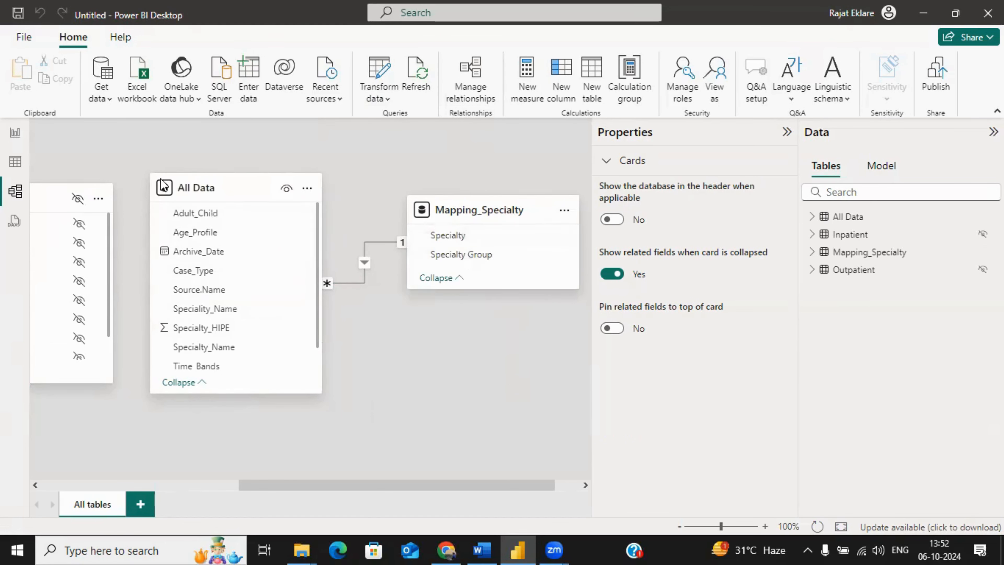
Step: Return to the report page and turn on gridlines and snap to grid
{"action": "left_click", "coordinate": [13, 134]}
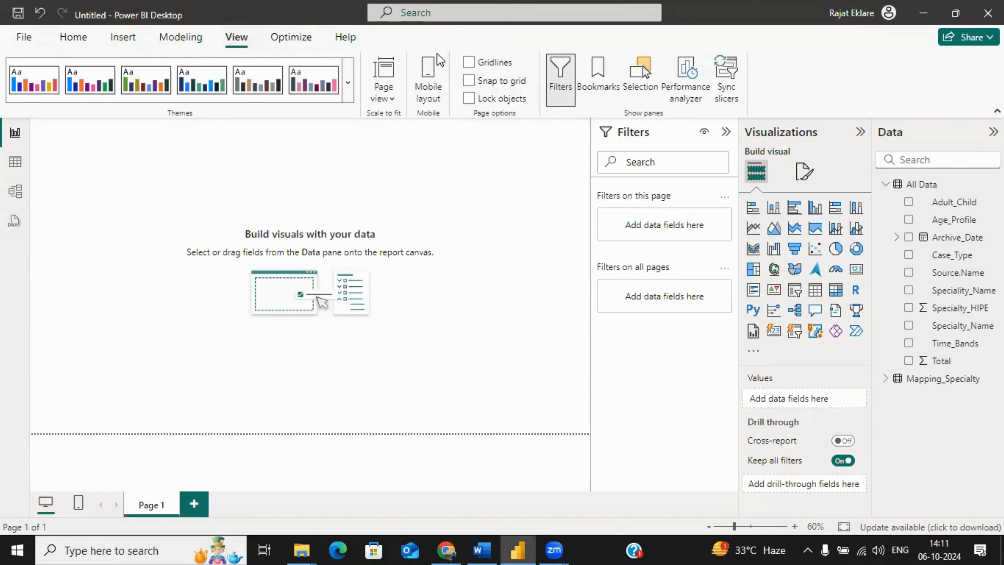
{"action": "left_click", "coordinate": [469, 63]}
{"action": "left_click", "coordinate": [471, 81]}
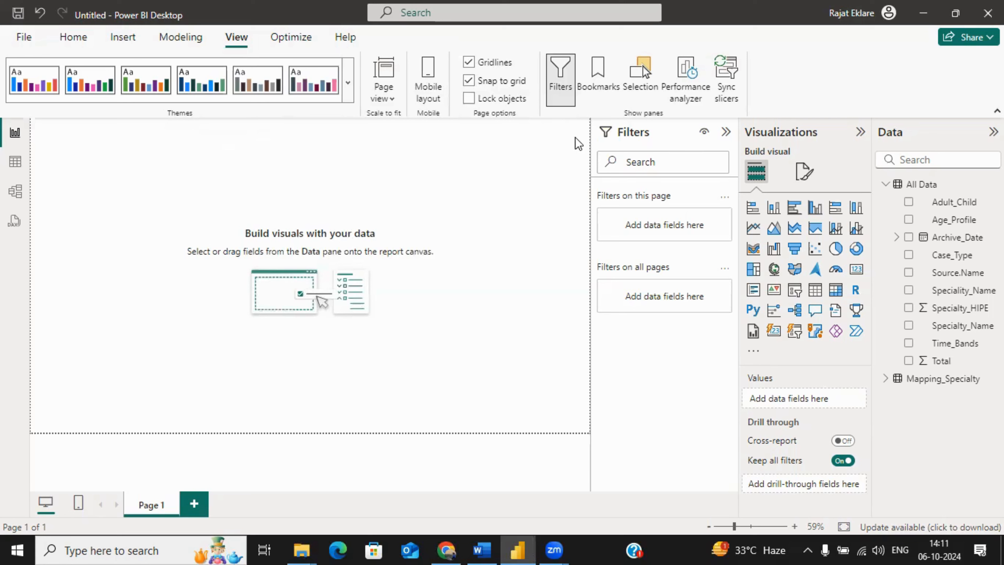
Step: Add a card visual in the upper-left area of the report page
{"action": "left_click", "coordinate": [856, 269]}
{"action": "left_click_drag", "start_coordinate": [156, 238], "coordinate": [268, 273]}
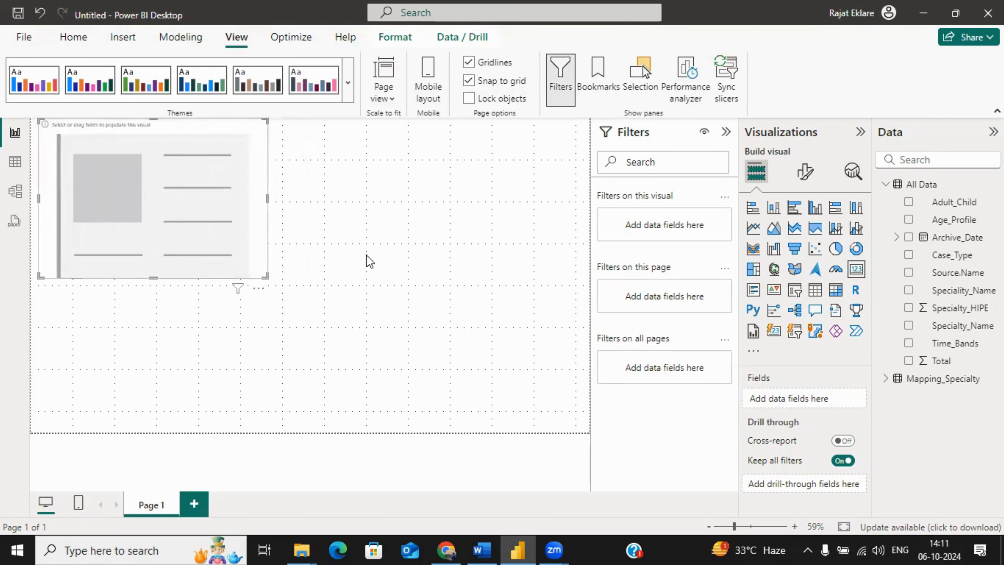
{"action": "left_click", "coordinate": [418, 259]}
{"action": "left_click", "coordinate": [233, 274]}
Step: Show the count of Source.Name from All Data in the card, and move the card slightly down the page
{"action": "left_click_drag", "start_coordinate": [948, 274], "coordinate": [822, 407]}
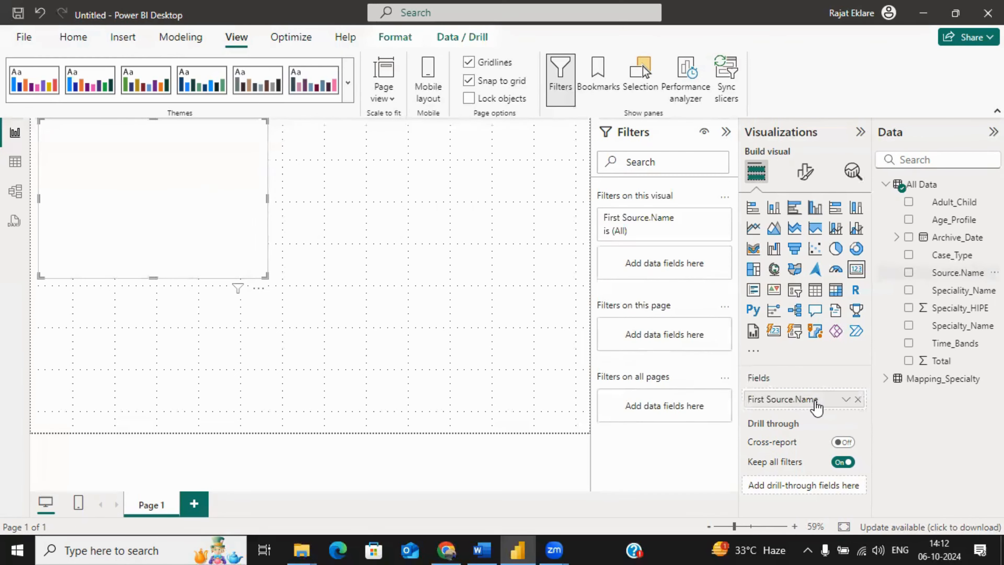
{"action": "left_click", "coordinate": [845, 400]}
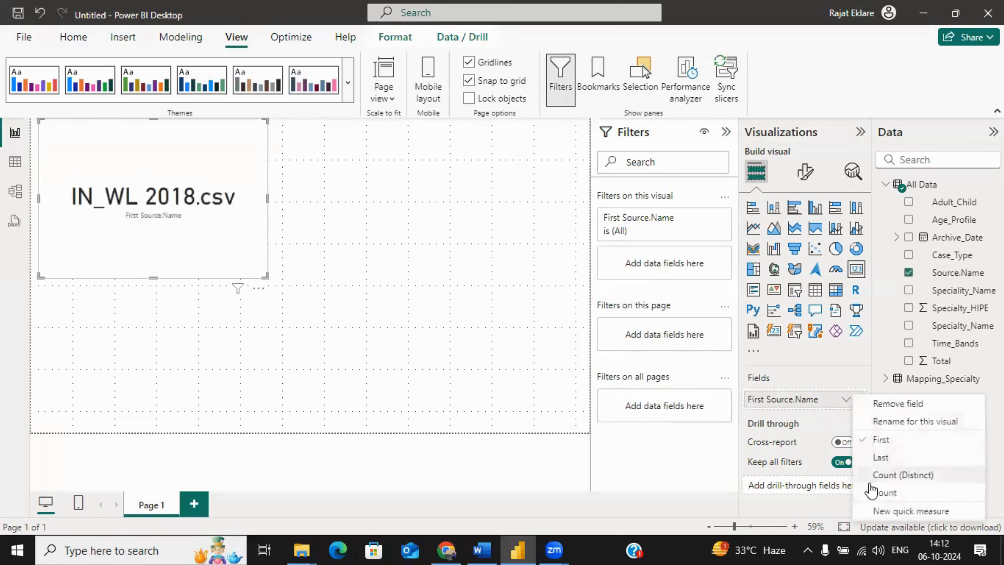
{"action": "left_click", "coordinate": [880, 494]}
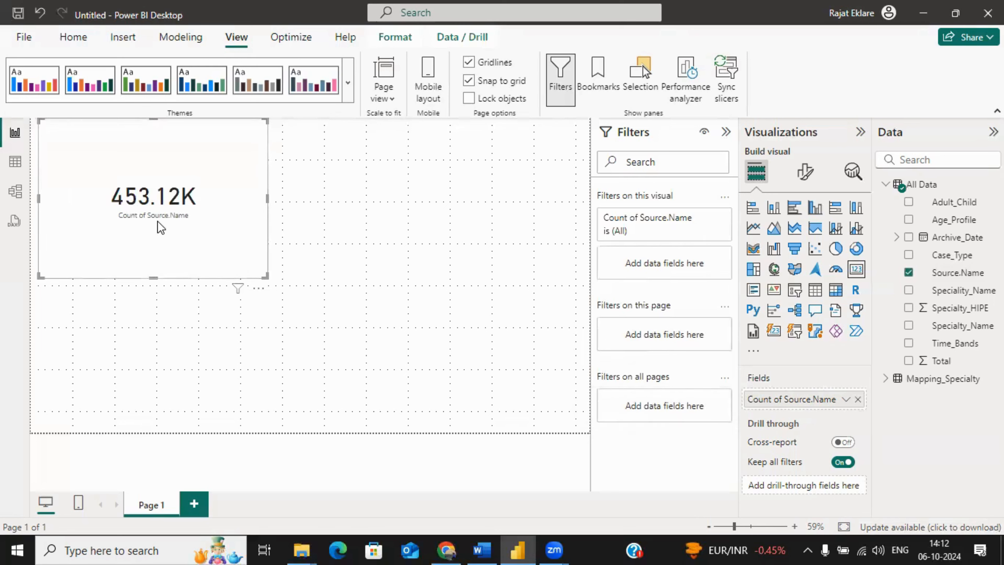
{"action": "left_click_drag", "start_coordinate": [191, 226], "coordinate": [191, 239]}
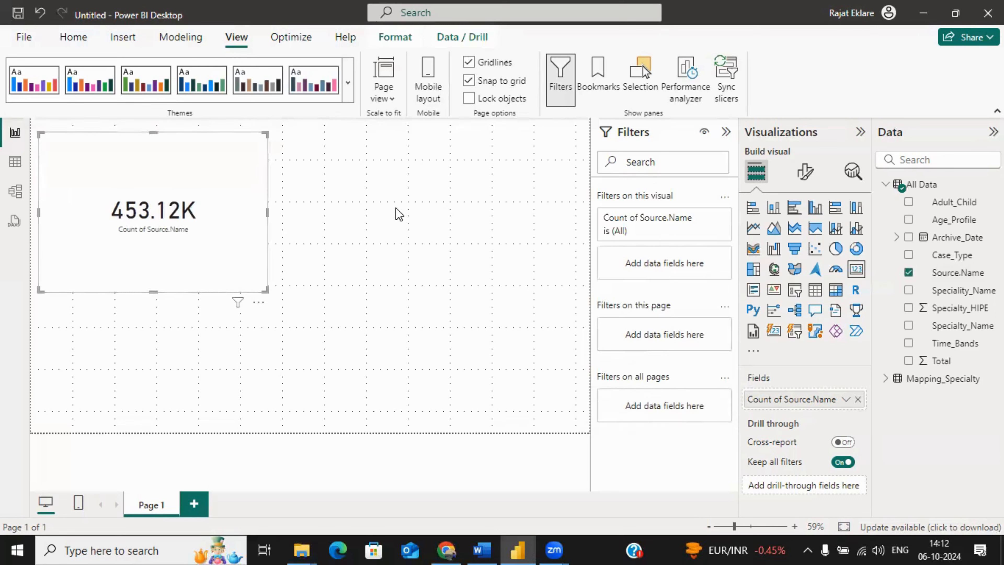
Step: Turn off the category label of the Source.Name count card
{"action": "left_click", "coordinate": [806, 174]}
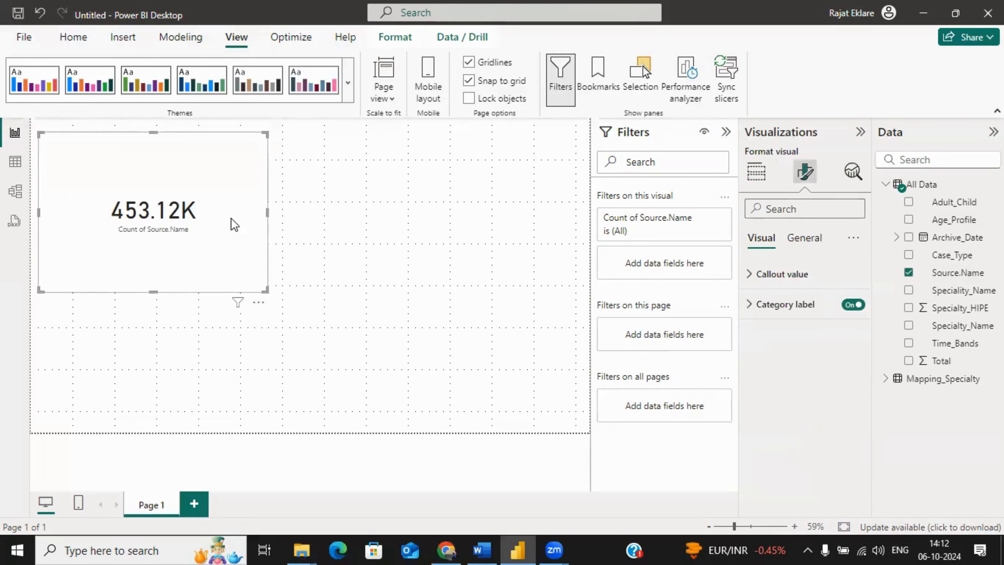
{"action": "left_click", "coordinate": [814, 242]}
{"action": "left_click", "coordinate": [761, 237]}
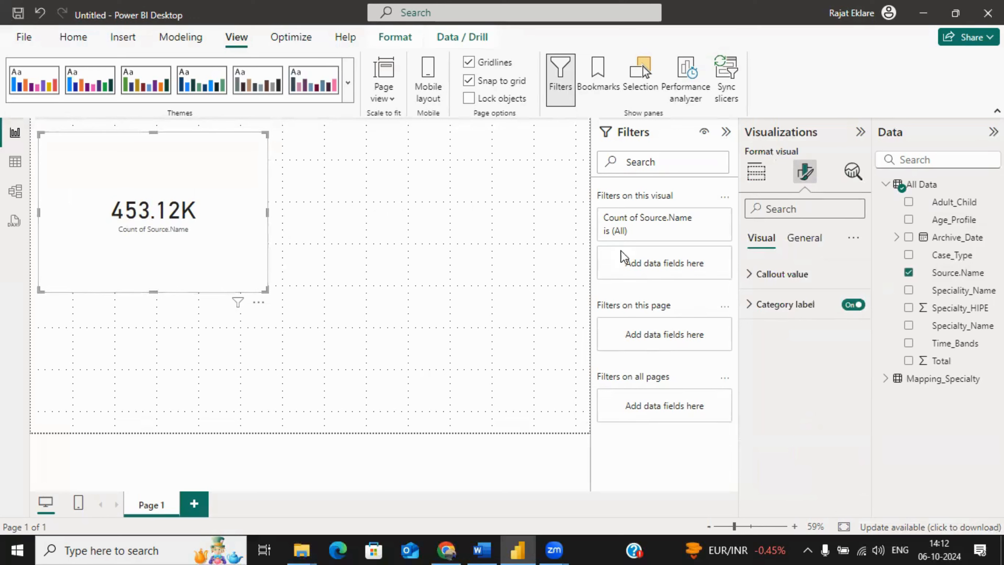
{"action": "left_click", "coordinate": [852, 304]}
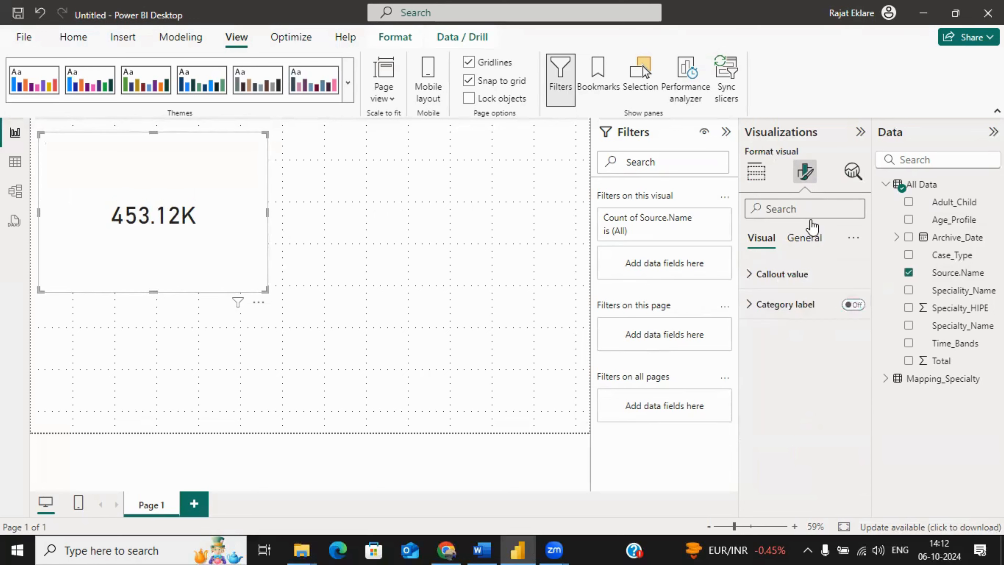
Step: Turn on the card's title with the text Total Cases, and make the title bold
{"action": "left_click", "coordinate": [804, 237]}
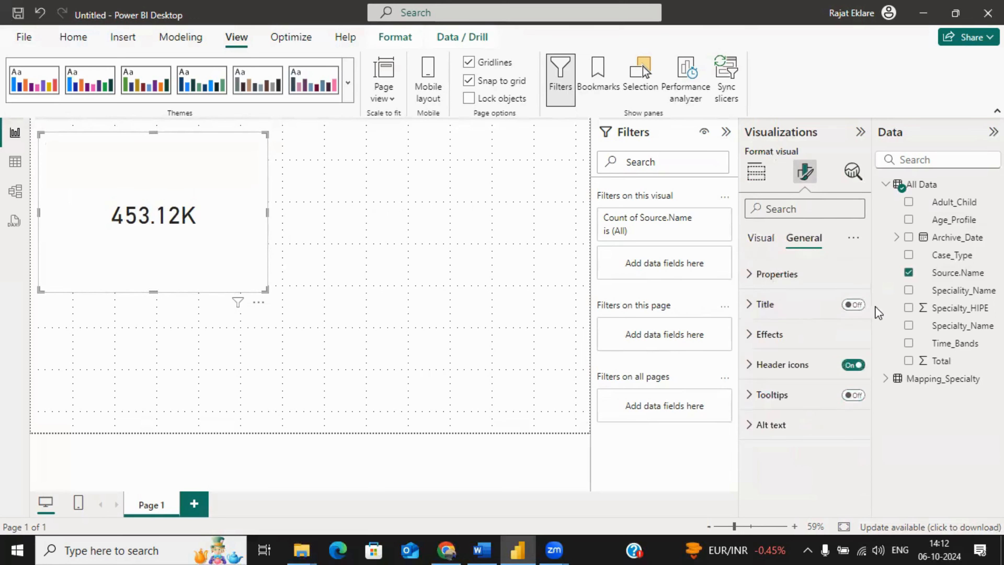
{"action": "left_click", "coordinate": [853, 304]}
{"action": "left_click", "coordinate": [767, 304]}
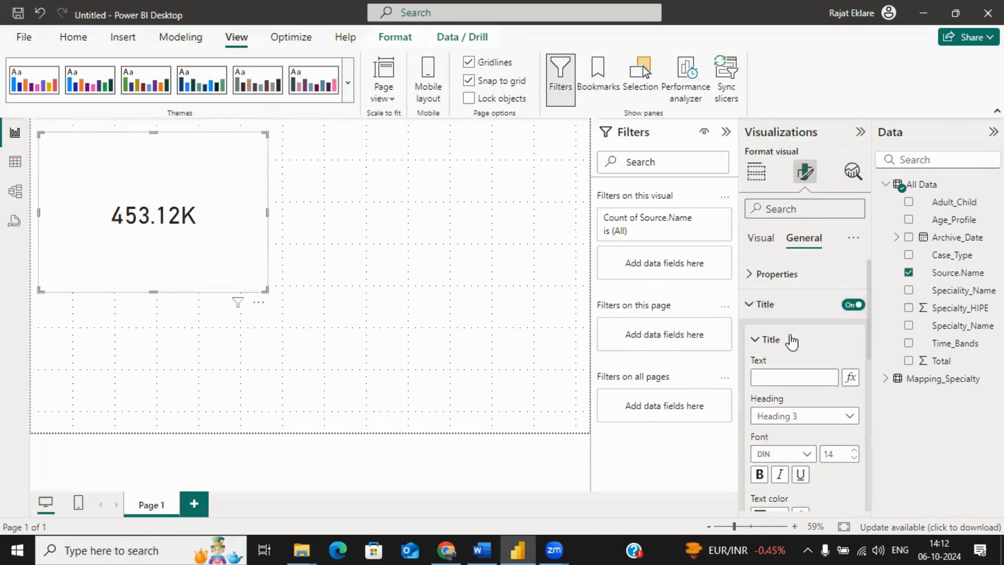
{"action": "left_click", "coordinate": [778, 373]}
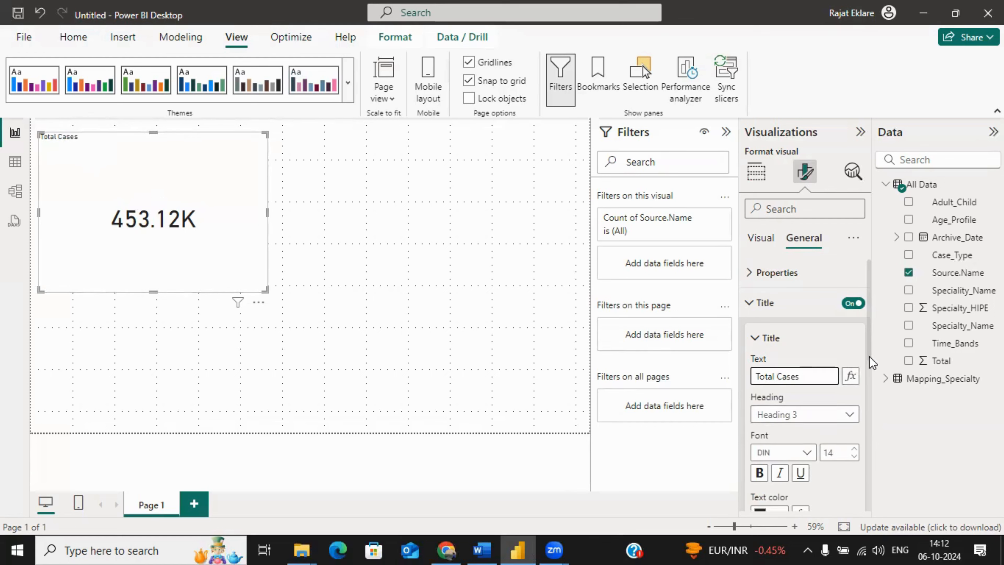
{"action": "scroll", "coordinate": [869, 356], "scroll_direction": "down", "scroll_amount": 2}
{"action": "left_click", "coordinate": [759, 407]}
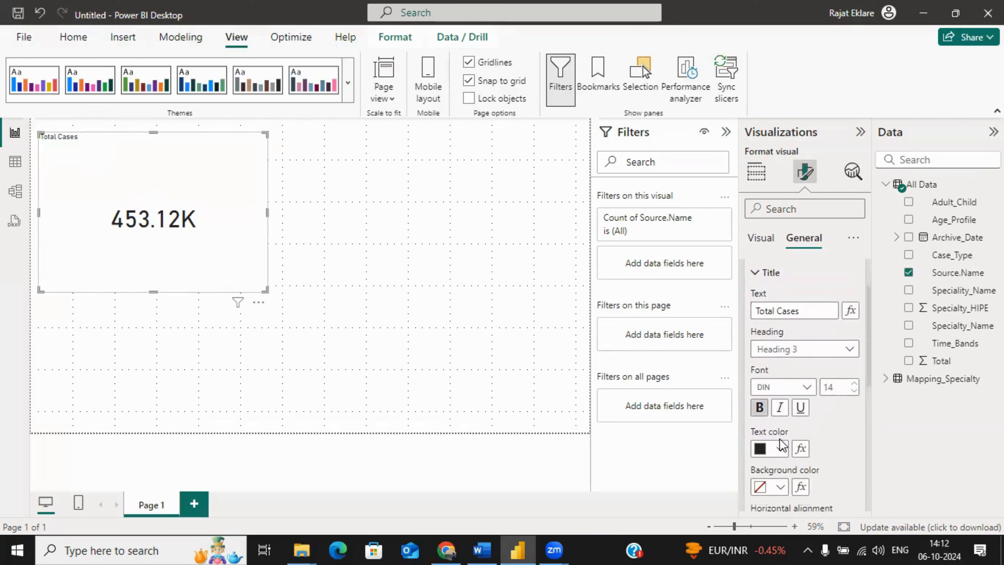
Step: Format the Total Cases card's title with text color #257180, font size 18 and the Heading 2 style
{"action": "left_click", "coordinate": [780, 448]}
{"action": "left_click", "coordinate": [788, 417]}
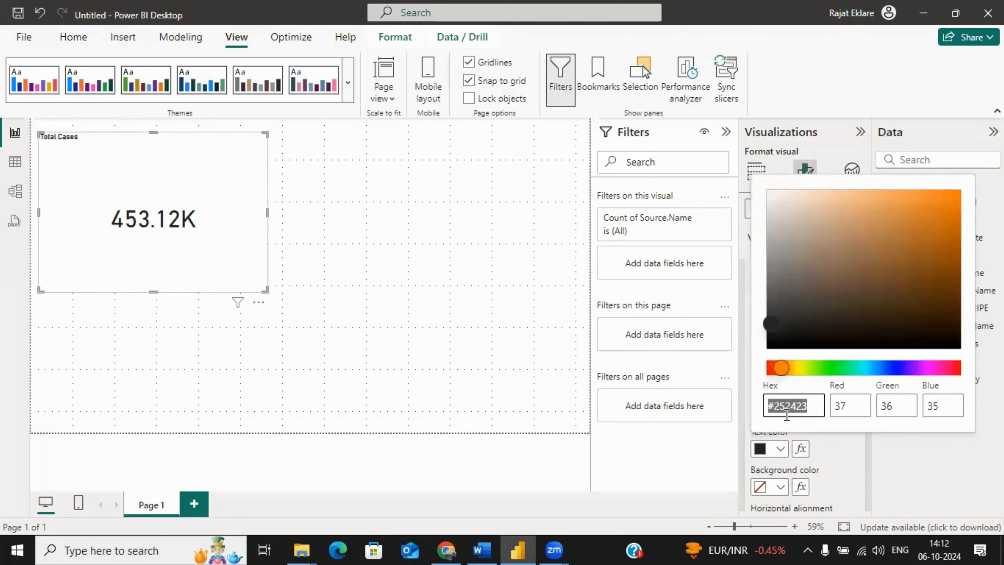
{"action": "type", "text": "#257180"}
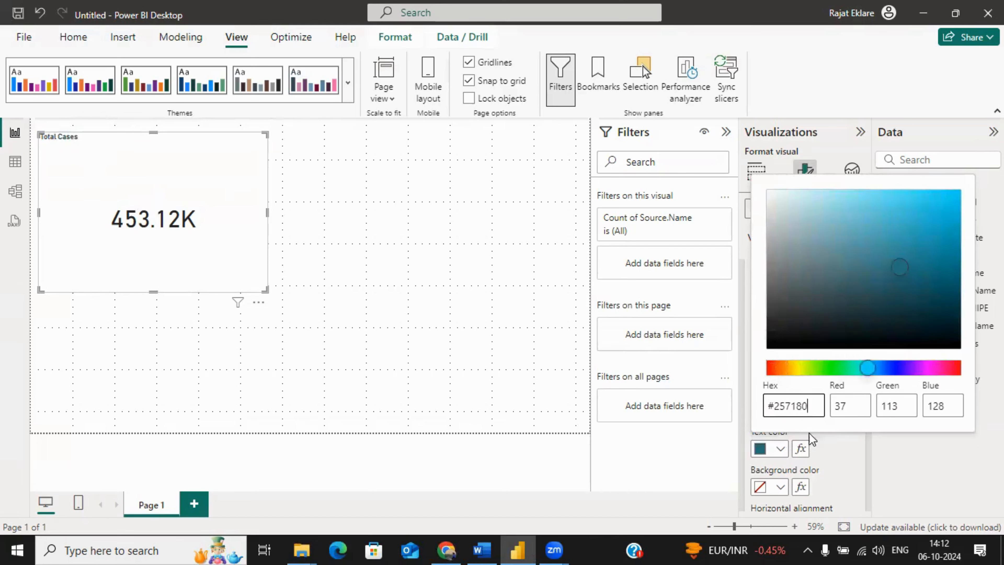
{"action": "left_click", "coordinate": [835, 458]}
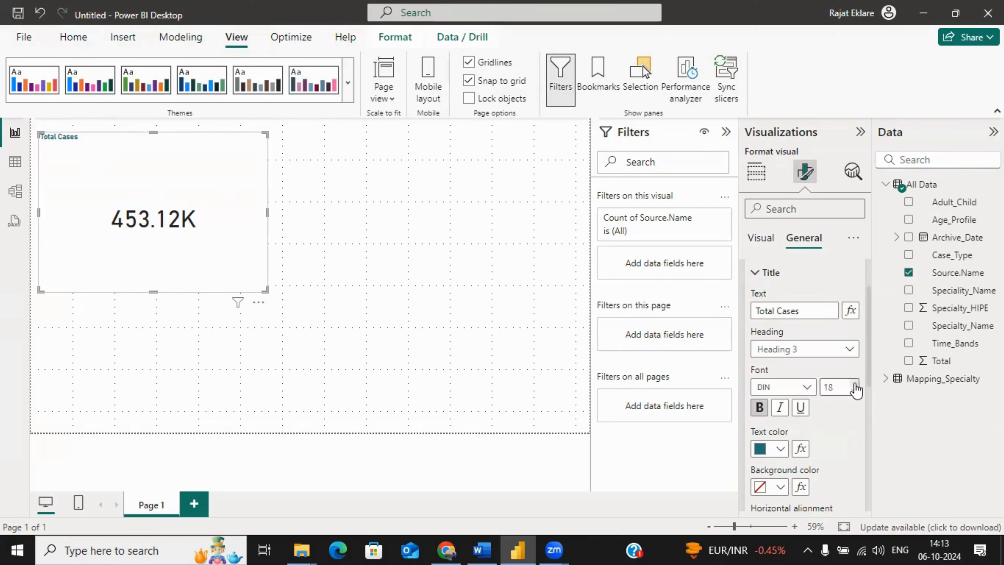
{"action": "left_click", "coordinate": [849, 349]}
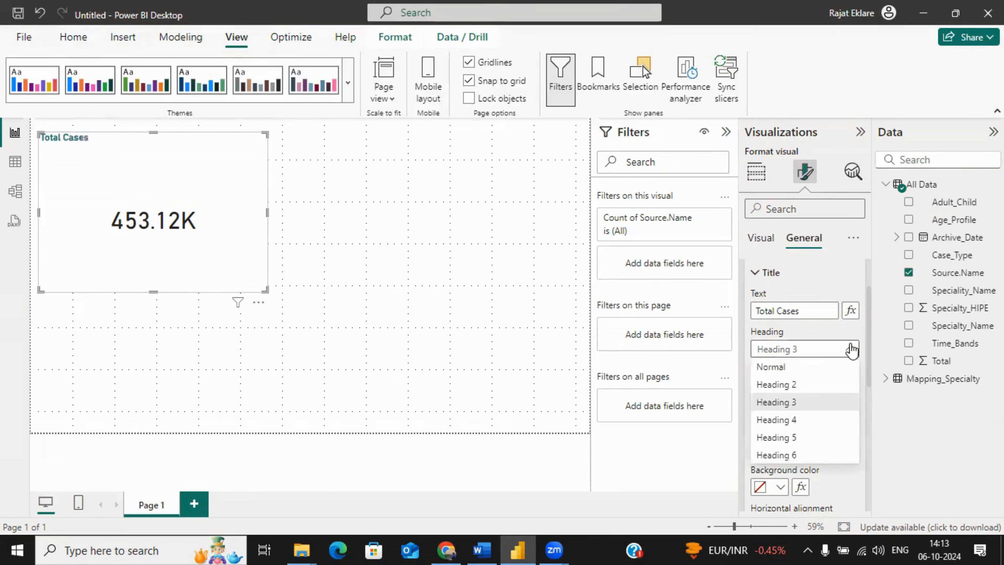
{"action": "left_click", "coordinate": [796, 385]}
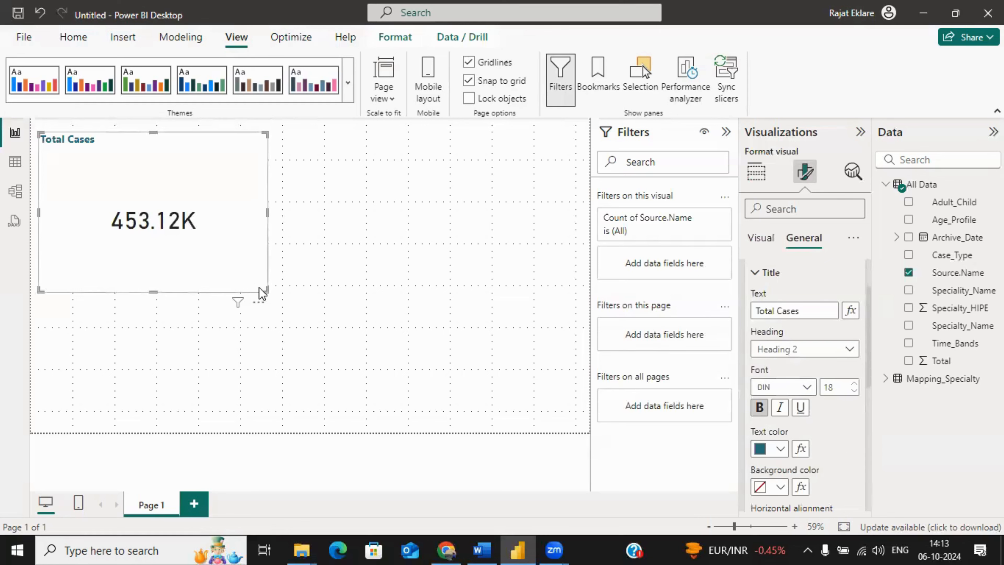
Step: Shrink the Total Cases card to fit closely around its value, and center its title horizontally
{"action": "left_click_drag", "start_coordinate": [265, 291], "coordinate": [138, 181]}
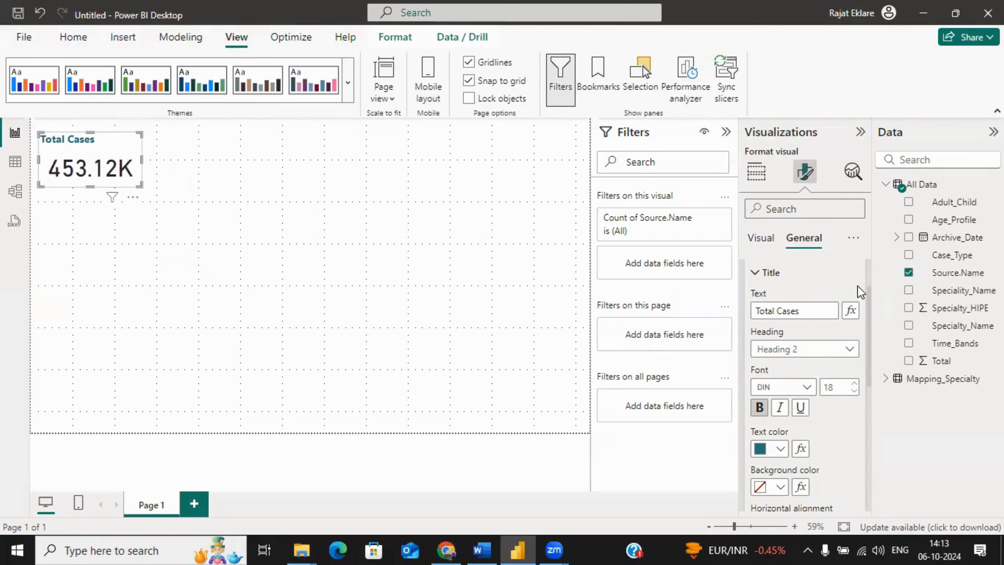
{"action": "left_click_drag", "start_coordinate": [867, 308], "coordinate": [867, 326]}
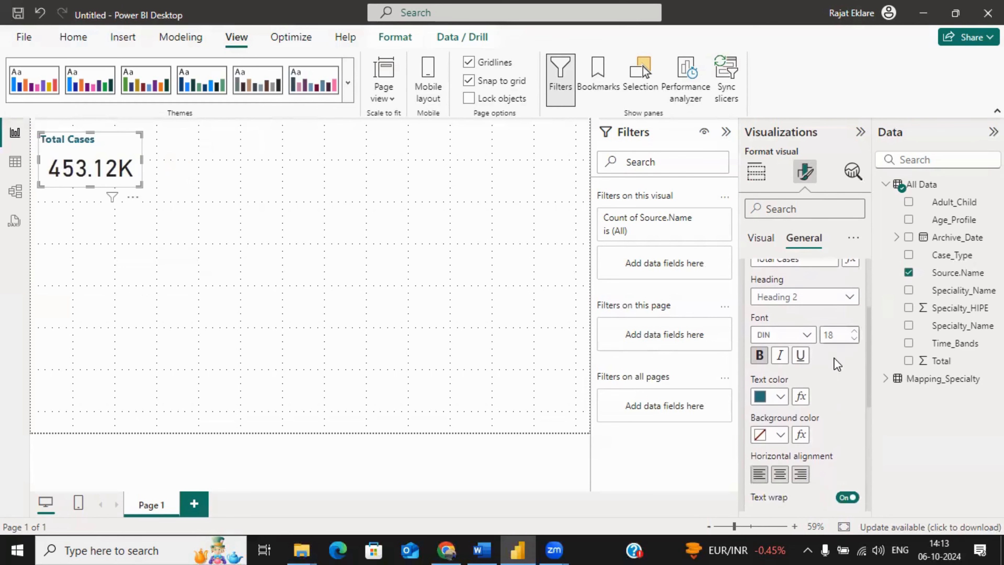
{"action": "left_click", "coordinate": [780, 474]}
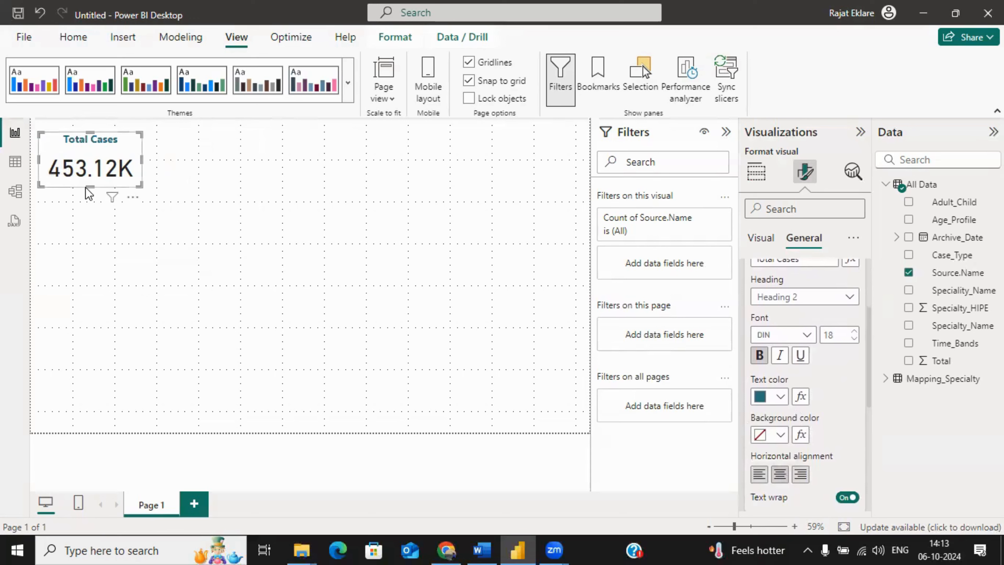
{"action": "left_click_drag", "start_coordinate": [91, 187], "coordinate": [91, 194]}
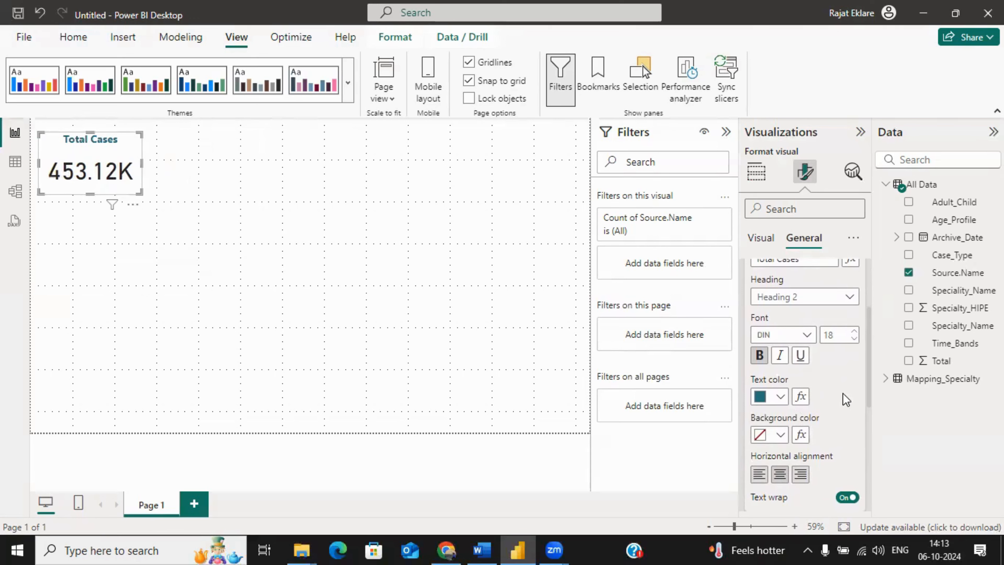
Step: Make the Total Cases card's callout value bold and color it the same teal as the title
{"action": "left_click", "coordinate": [761, 238]}
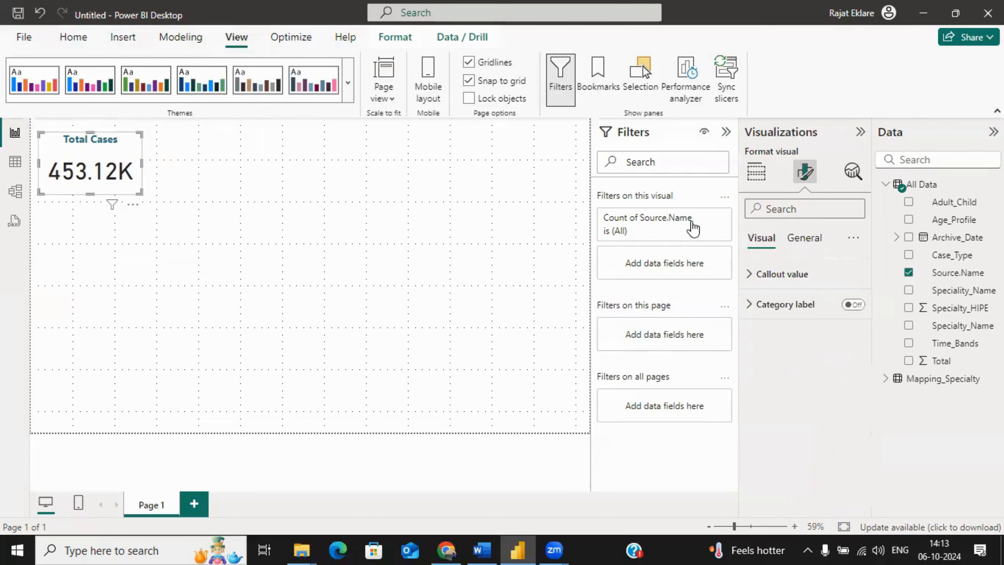
{"action": "left_click", "coordinate": [762, 274]}
{"action": "left_click", "coordinate": [759, 344]}
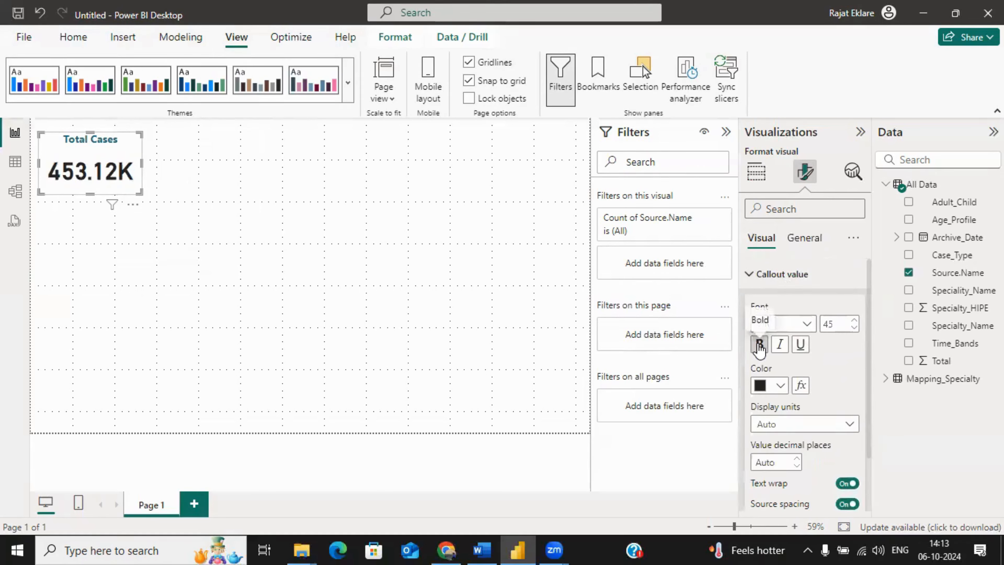
{"action": "left_click", "coordinate": [785, 387]}
{"action": "left_click", "coordinate": [769, 323]}
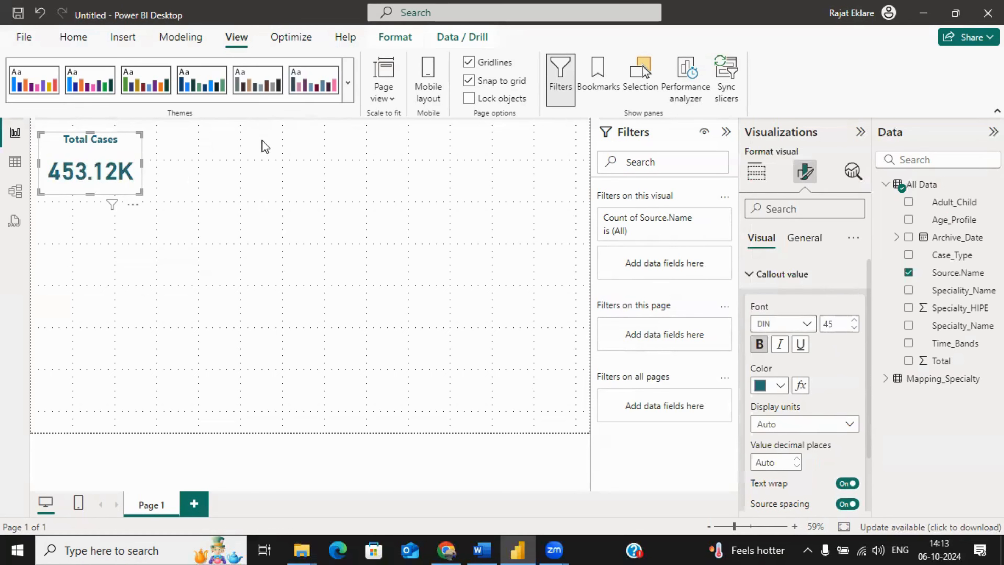
{"action": "left_click", "coordinate": [814, 250]}
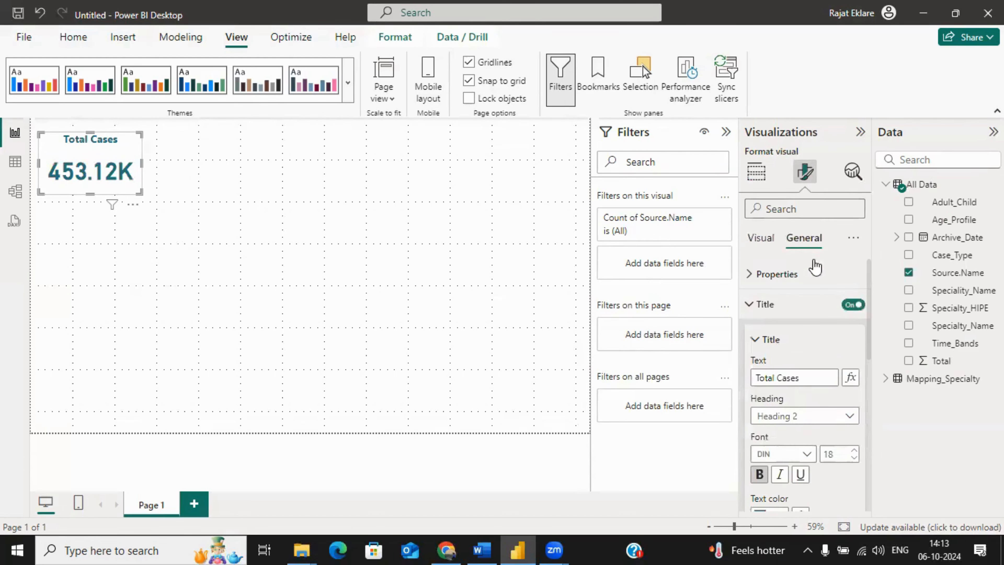
{"action": "left_click", "coordinate": [269, 247]}
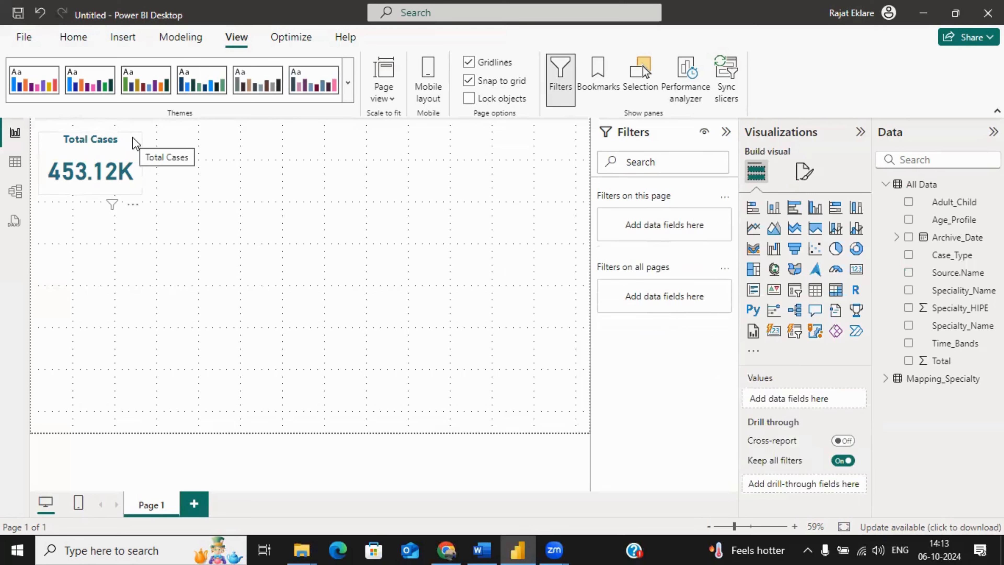
Step: Turn on a visual border for the Total Cases card in the title's teal, with 15 px rounded corners
{"action": "left_click", "coordinate": [127, 156]}
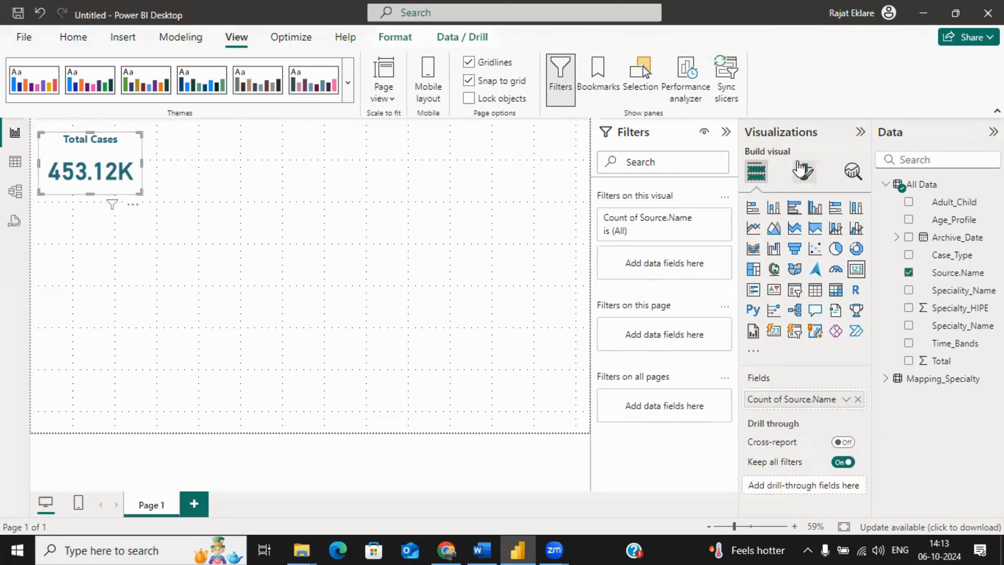
{"action": "left_click", "coordinate": [805, 171]}
{"action": "left_click", "coordinate": [802, 239]}
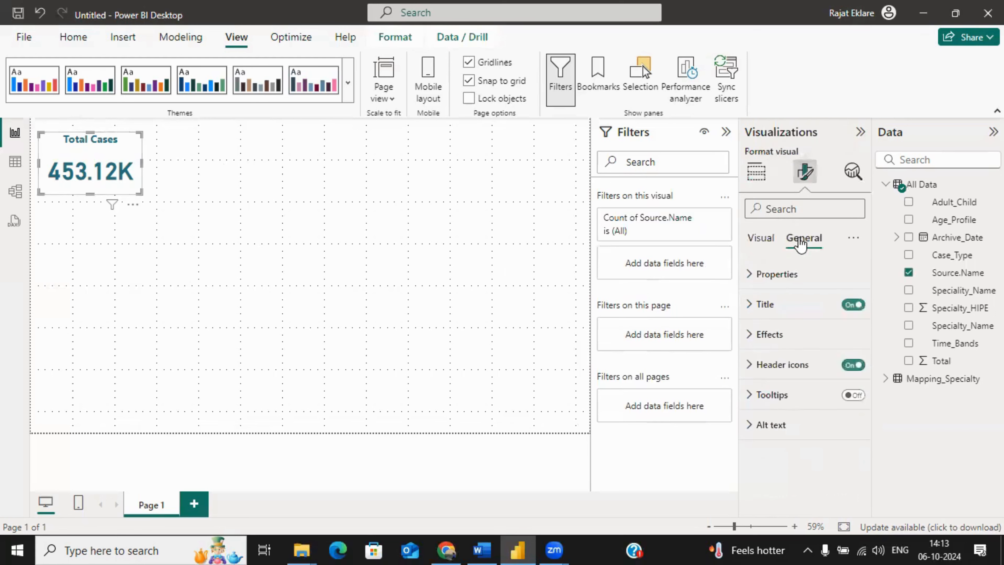
{"action": "left_click", "coordinate": [771, 335]}
{"action": "left_click_drag", "start_coordinate": [868, 310], "coordinate": [867, 367]}
{"action": "left_click", "coordinate": [848, 401]}
{"action": "left_click", "coordinate": [787, 407]}
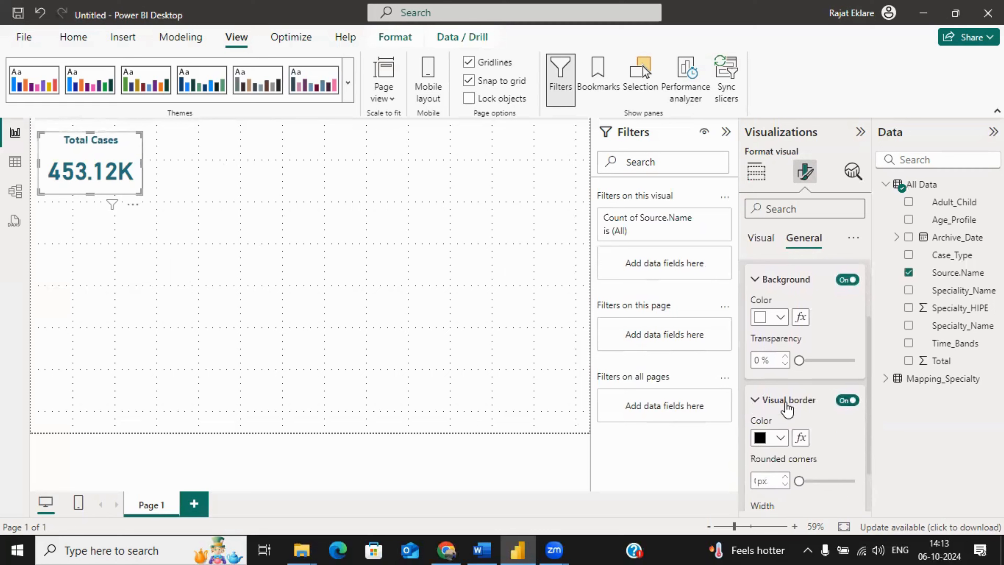
{"action": "left_click", "coordinate": [780, 437]}
{"action": "left_click", "coordinate": [769, 378]}
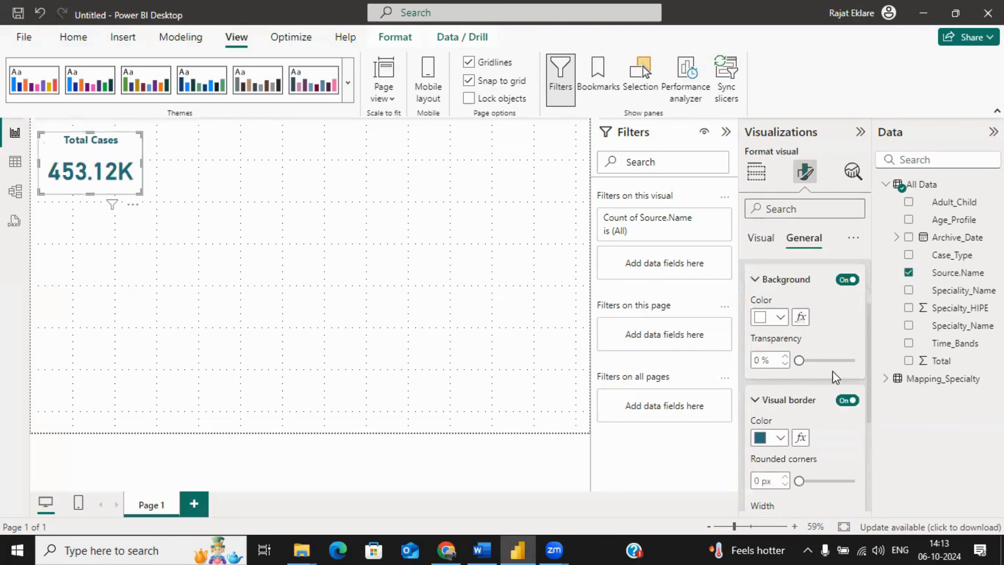
{"action": "left_click_drag", "start_coordinate": [868, 366], "coordinate": [873, 407]}
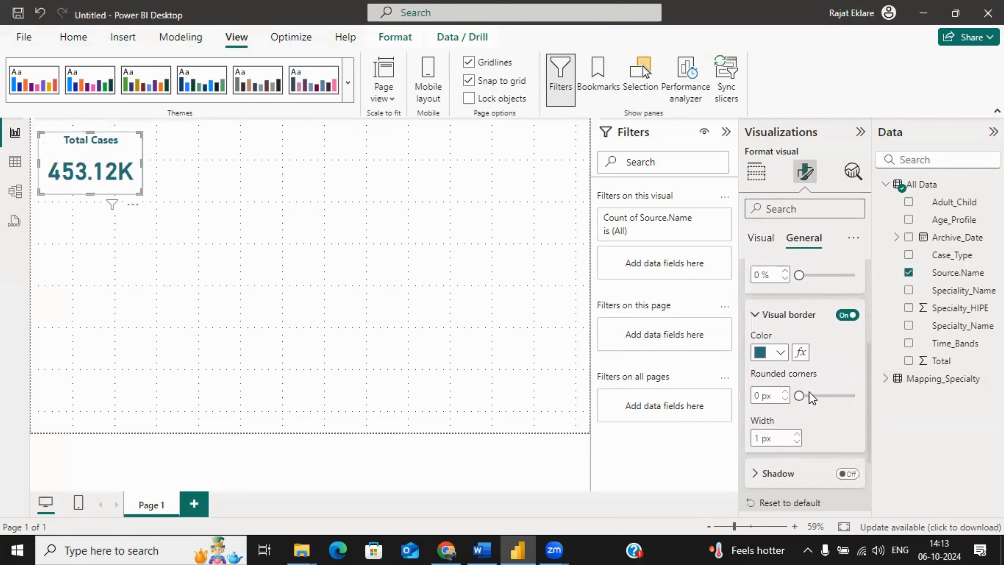
{"action": "left_click_drag", "start_coordinate": [798, 396], "coordinate": [827, 395]}
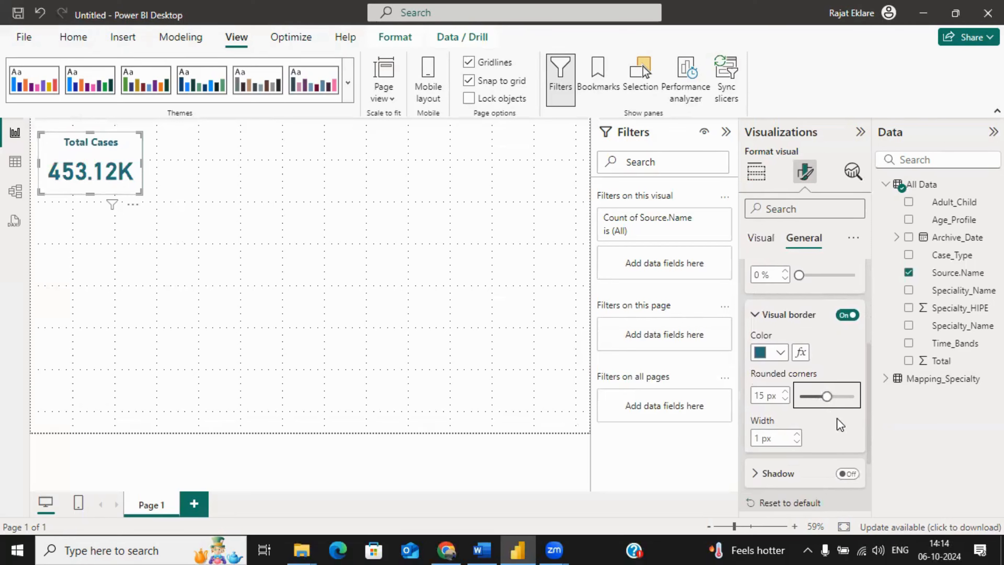
Step: Turn on the Total Cases card's shadow and set its color to White, 30% darker
{"action": "left_click", "coordinate": [781, 474]}
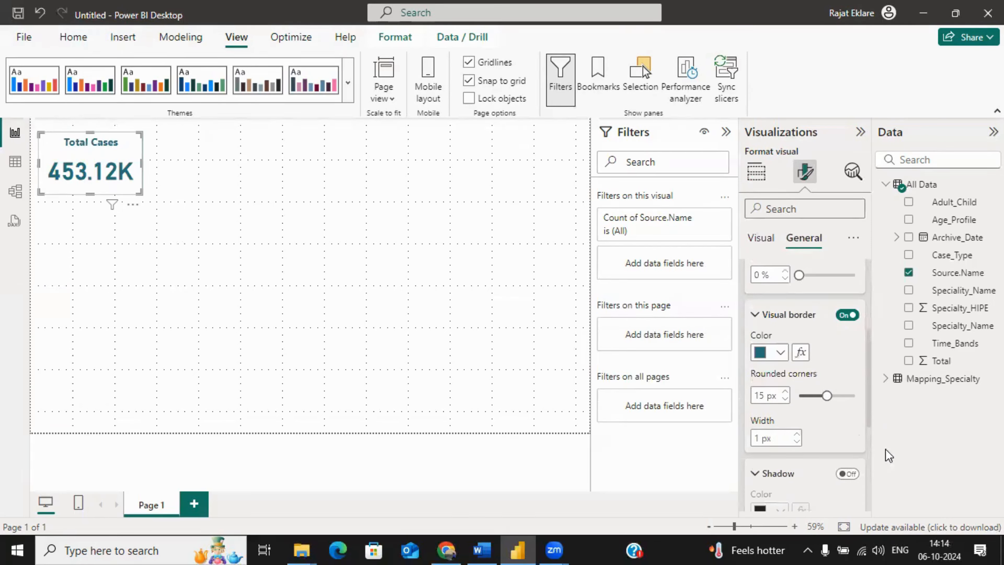
{"action": "scroll", "coordinate": [867, 407], "scroll_direction": "down", "scroll_amount": 2}
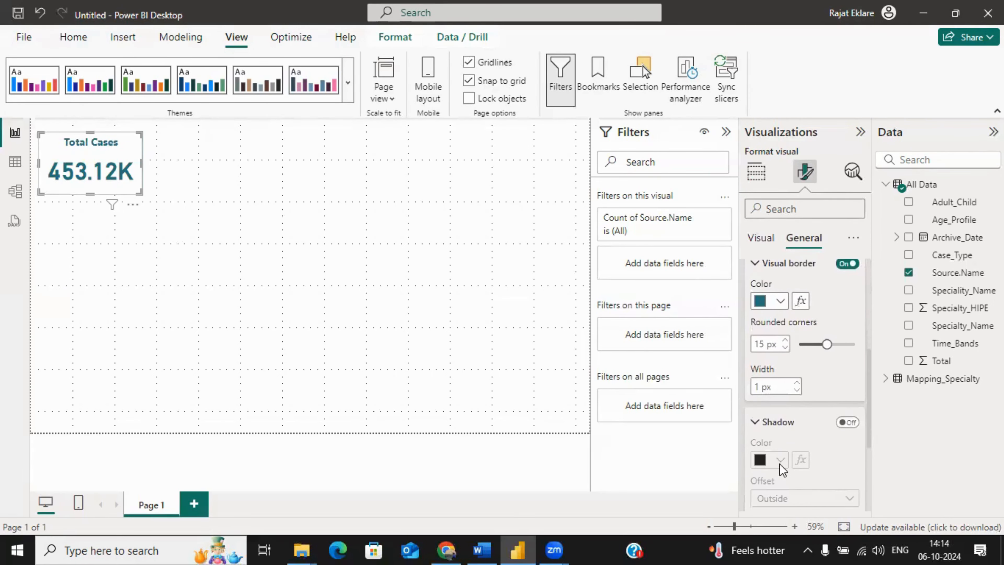
{"action": "left_click", "coordinate": [846, 422]}
{"action": "left_click", "coordinate": [780, 460]}
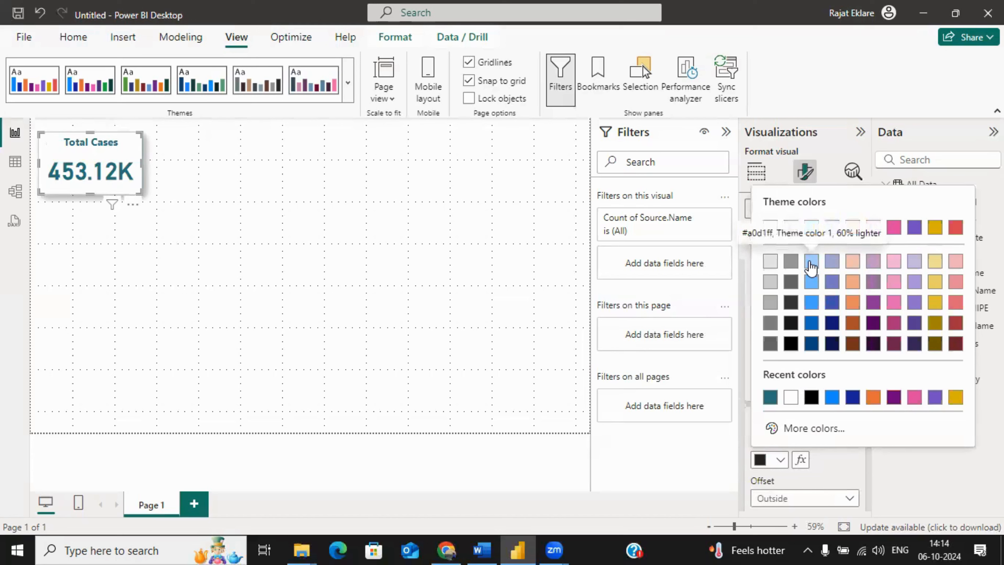
{"action": "left_click", "coordinate": [771, 304]}
{"action": "left_click", "coordinate": [794, 427]}
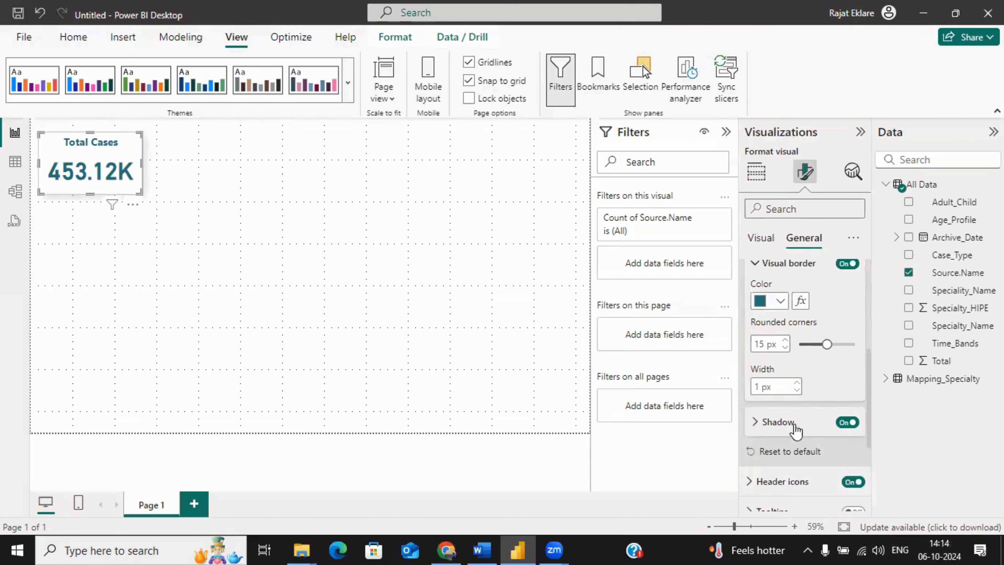
{"action": "left_click", "coordinate": [325, 284]}
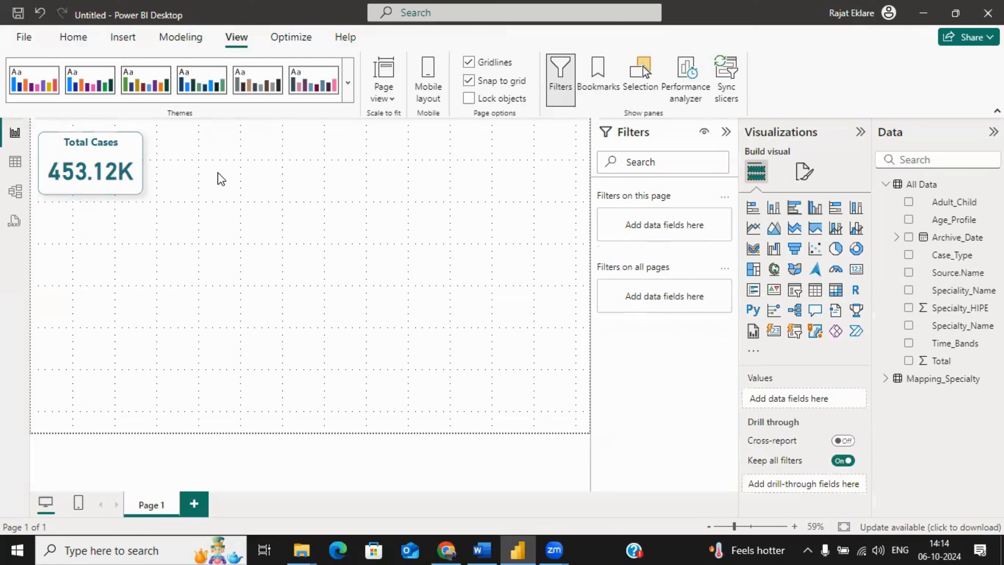
Step: Move the Total Cases card slightly down the page, keeping it along the left edge
{"action": "left_click", "coordinate": [129, 157]}
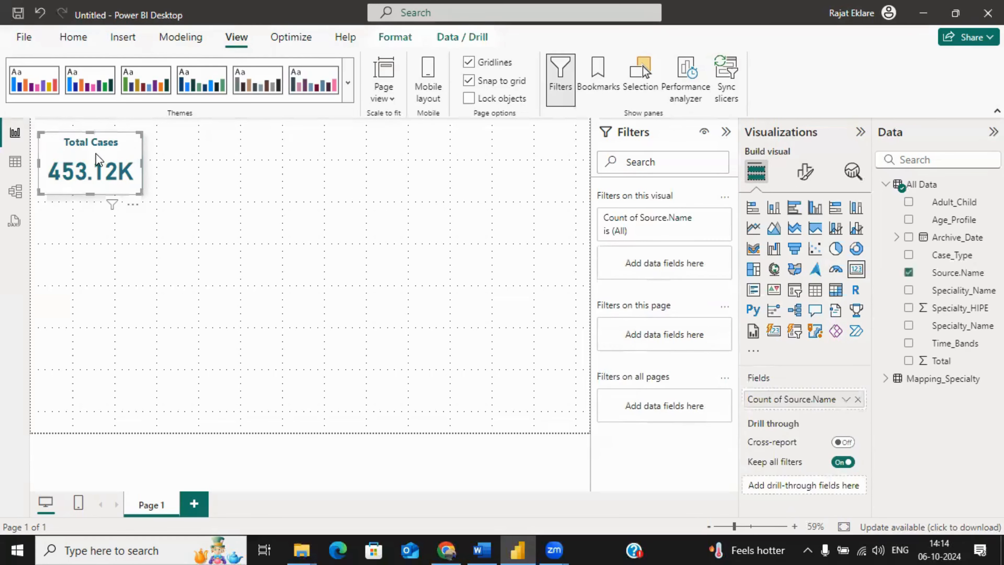
{"action": "left_click", "coordinate": [347, 220]}
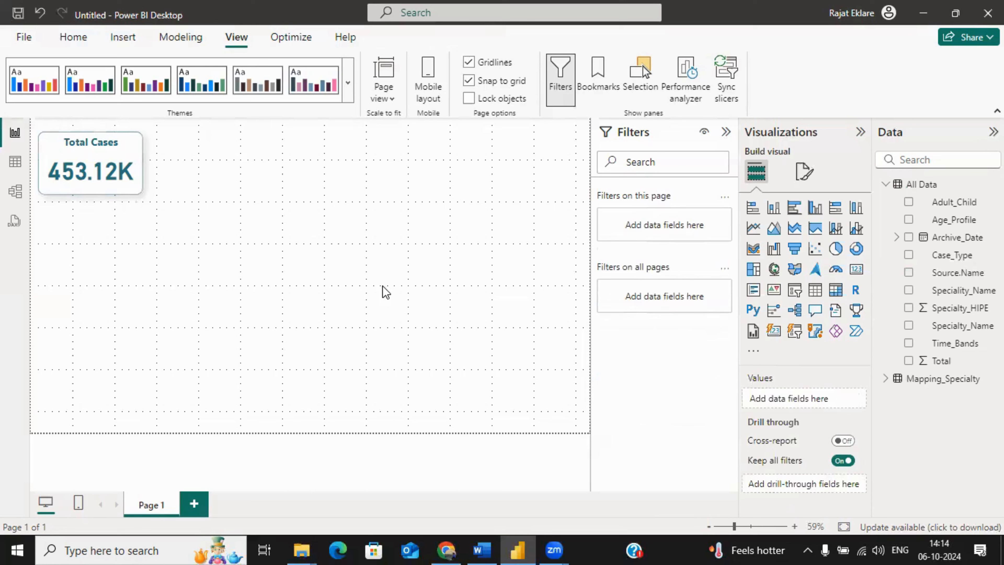
{"action": "left_click_drag", "start_coordinate": [84, 146], "coordinate": [88, 175]}
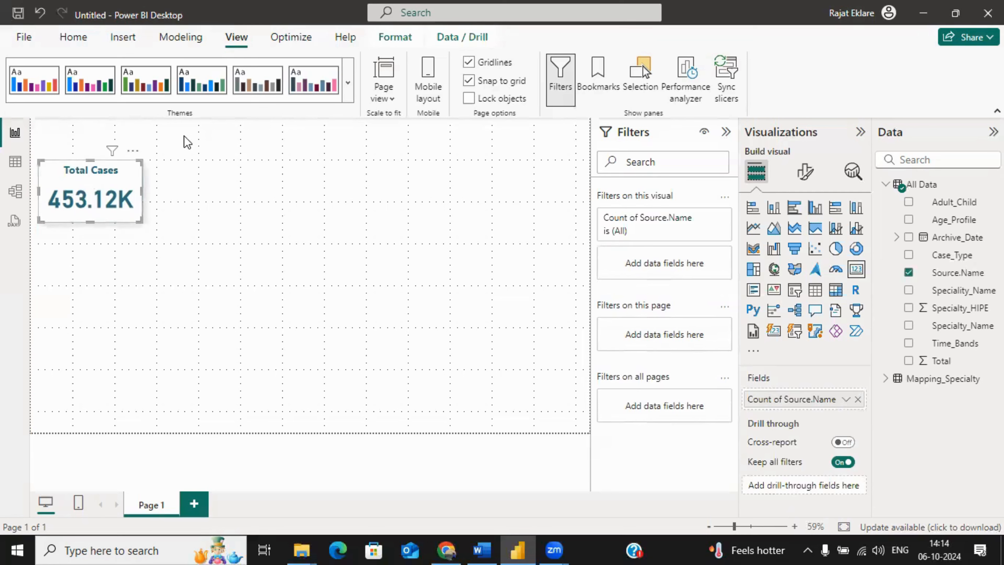
{"action": "left_click", "coordinate": [307, 240]}
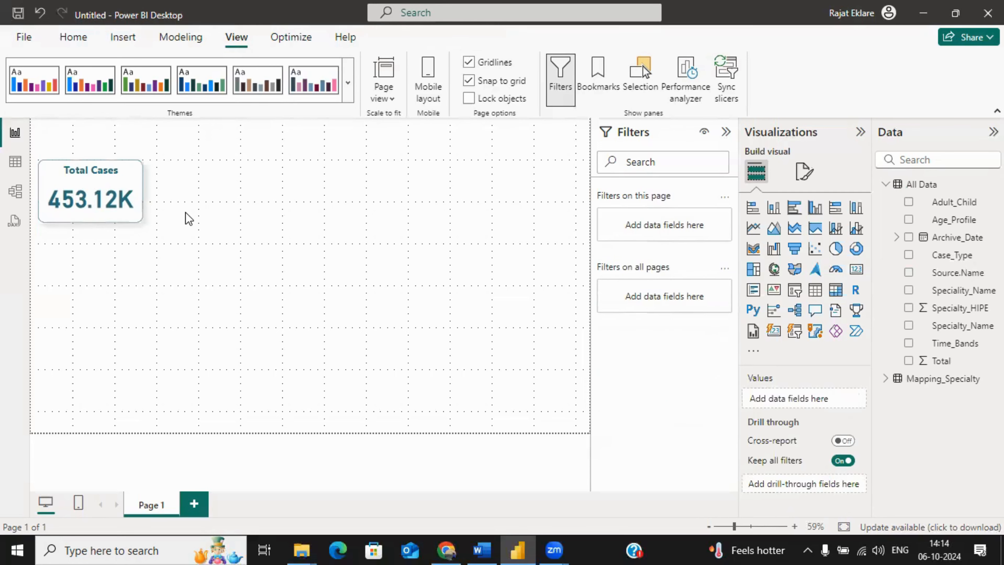
Step: Duplicate the Total Cases card and place the copy directly to the right of the original
{"action": "left_click", "coordinate": [110, 182]}
{"action": "key", "text": "ctrl+c"}
{"action": "key", "text": "ctrl+v"}
{"action": "left_click_drag", "start_coordinate": [111, 182], "coordinate": [220, 180]}
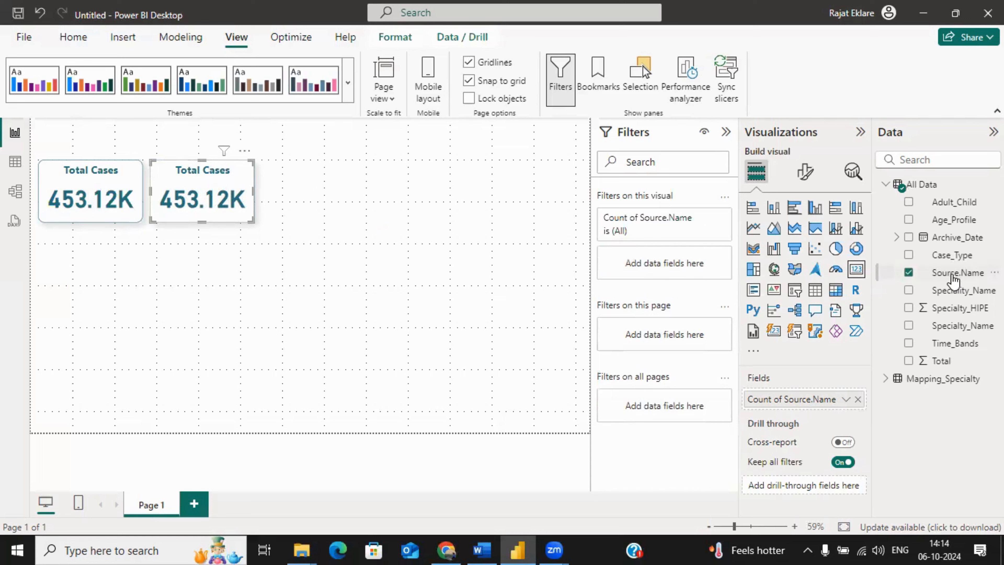
Step: Filter the copied card by Source.Name to IN_WL 2018.csv, IN_WL 2019.csv, IN_WL 2020.csv and IN_WL 2021.csv
{"action": "mouse_move", "coordinate": [956, 273]}
{"action": "left_mouse_down"}
{"action": "mouse_move", "coordinate": [680, 264]}
{"action": "mouse_move", "coordinate": [950, 274]}
{"action": "left_mouse_up"}
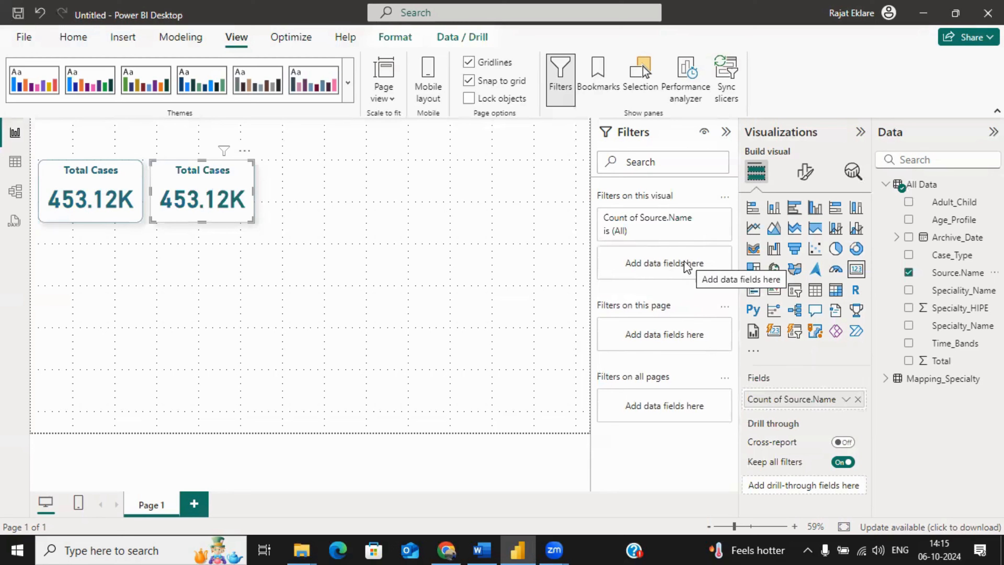
{"action": "left_click_drag", "start_coordinate": [956, 273], "coordinate": [692, 272]}
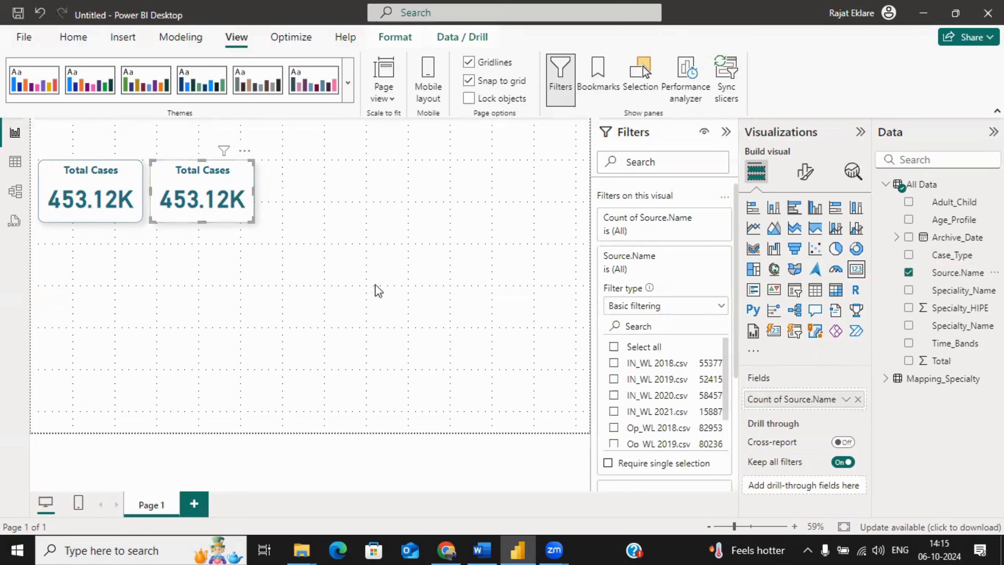
{"action": "left_click", "coordinate": [613, 364]}
{"action": "left_click", "coordinate": [613, 380]}
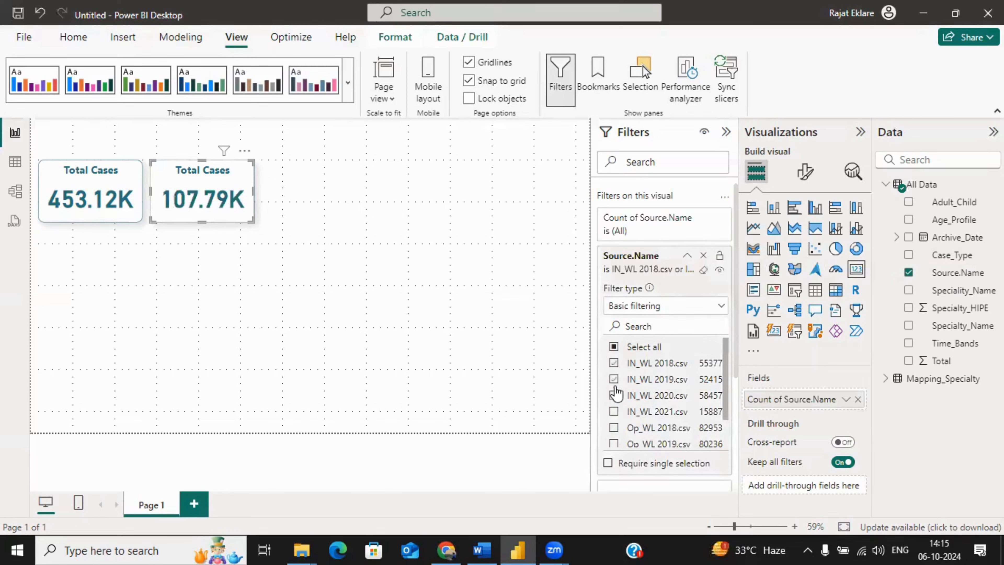
{"action": "left_click", "coordinate": [613, 395]}
{"action": "left_click", "coordinate": [613, 411]}
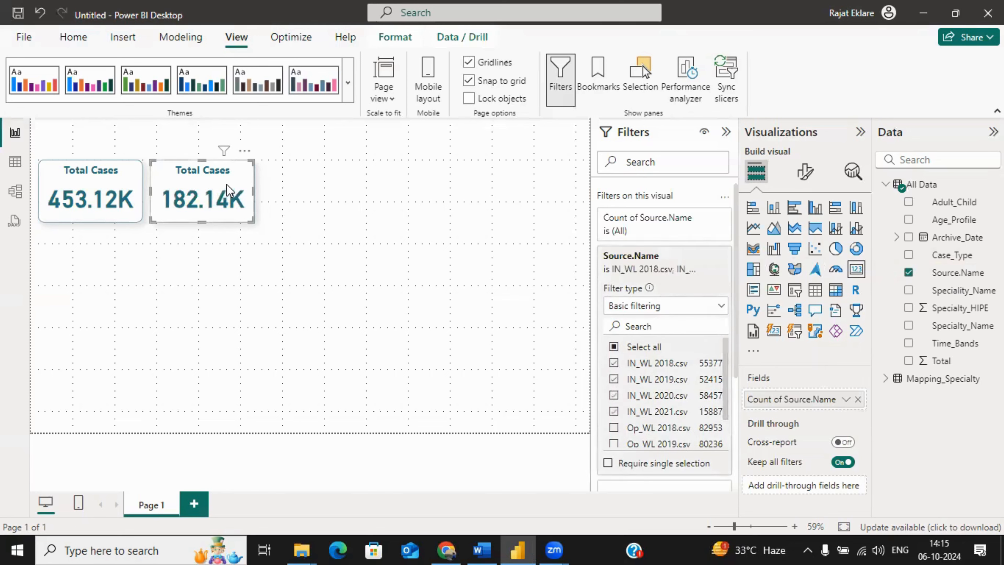
Step: Change the copied card's title to Total InPatient Cases and widen the card to fit the full title
{"action": "left_click", "coordinate": [408, 192]}
{"action": "left_click", "coordinate": [251, 188]}
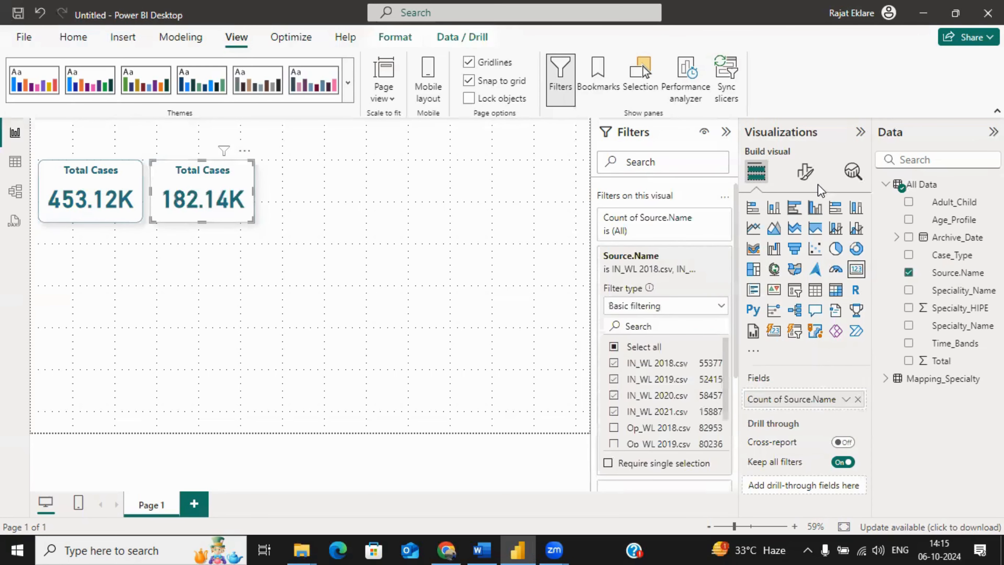
{"action": "left_click", "coordinate": [803, 180]}
{"action": "left_click", "coordinate": [807, 238]}
{"action": "left_click", "coordinate": [783, 313]}
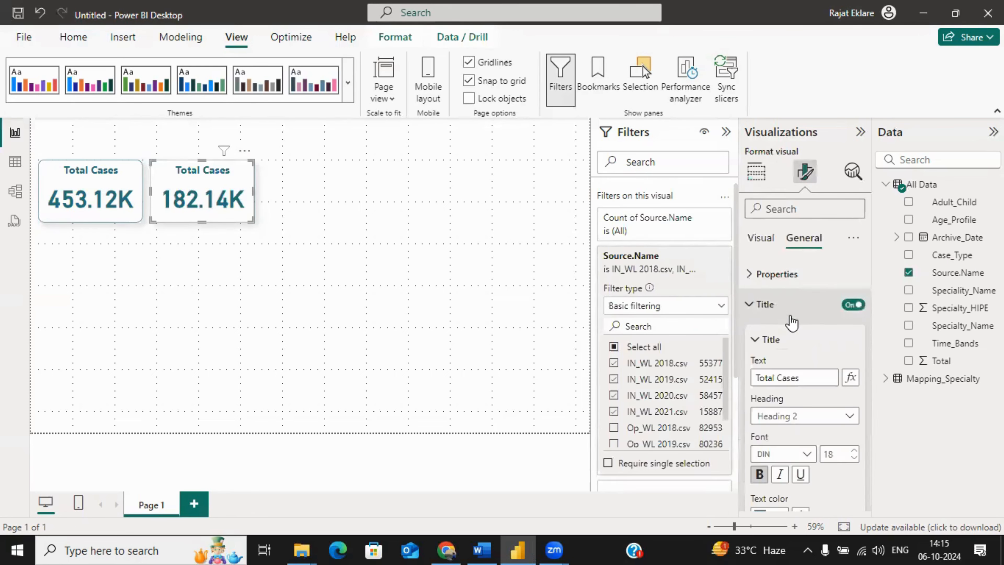
{"action": "left_click", "coordinate": [817, 378]}
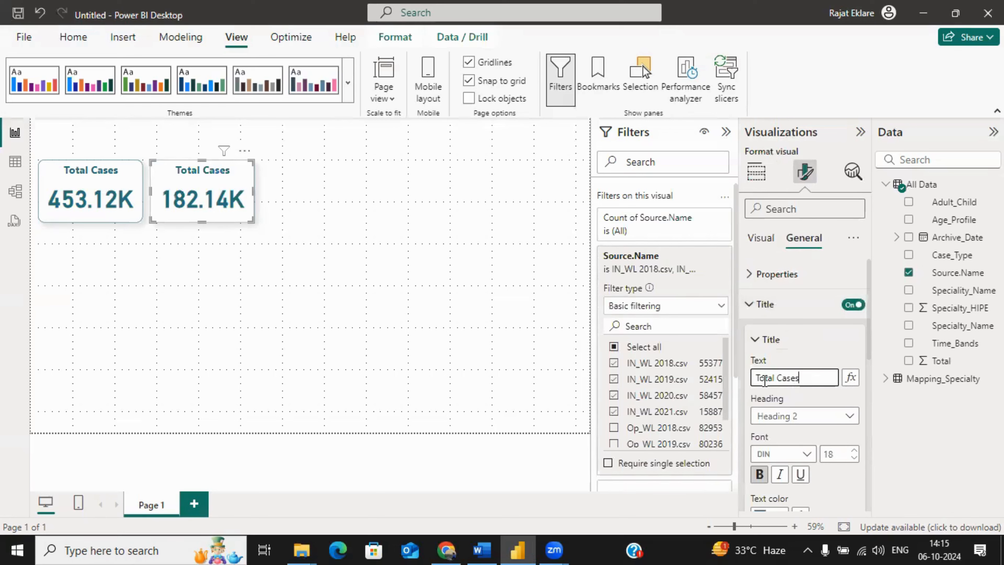
{"action": "left_click", "coordinate": [775, 379]}
{"action": "type", "text": "In "}
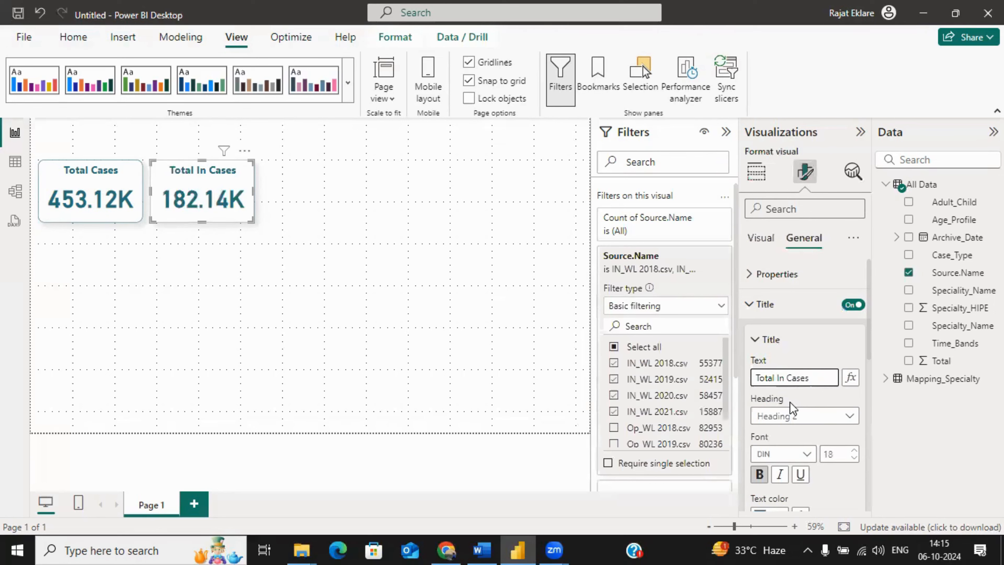
{"action": "type", "text": "Pa"}
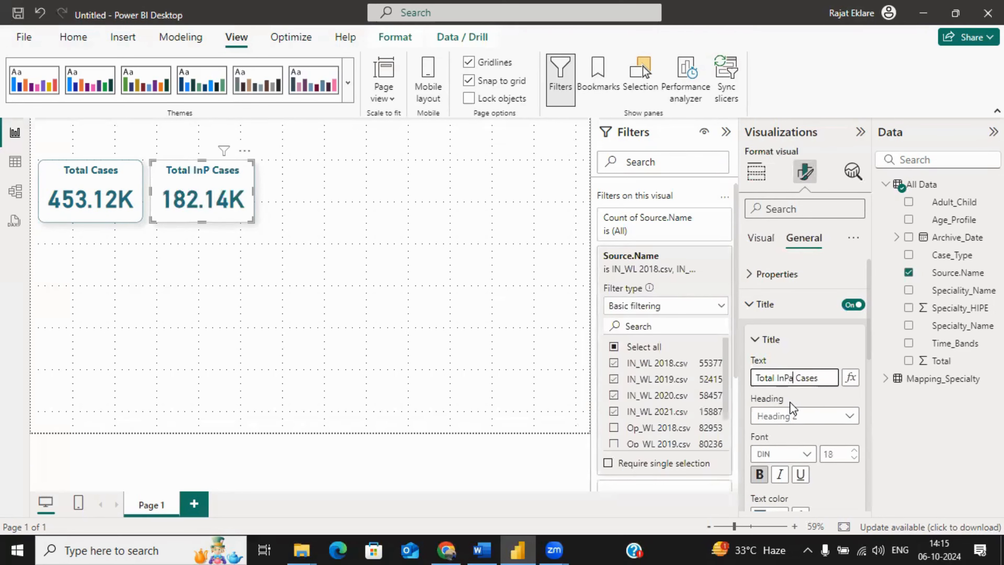
{"action": "type", "text": "tie"}
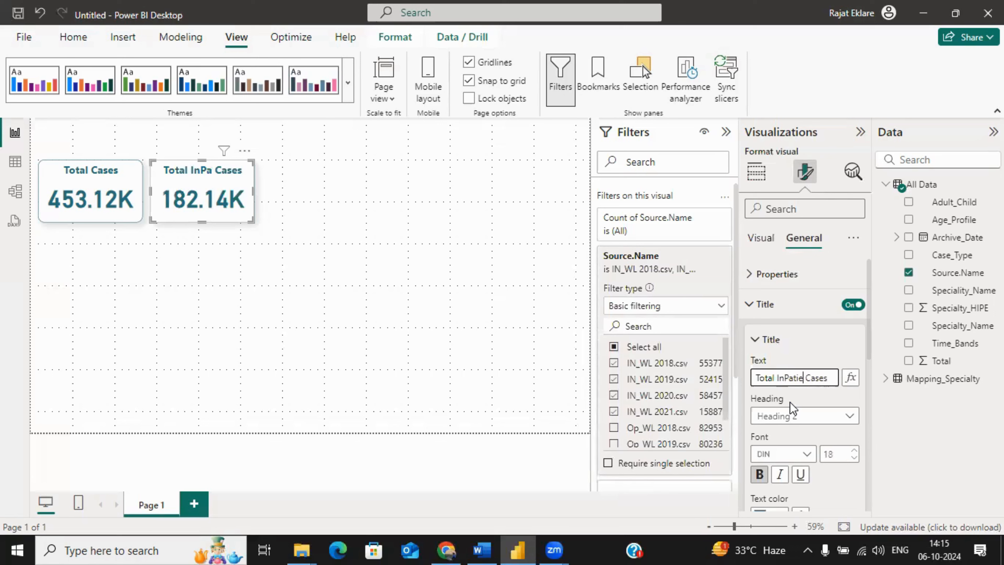
{"action": "type", "text": "nt"}
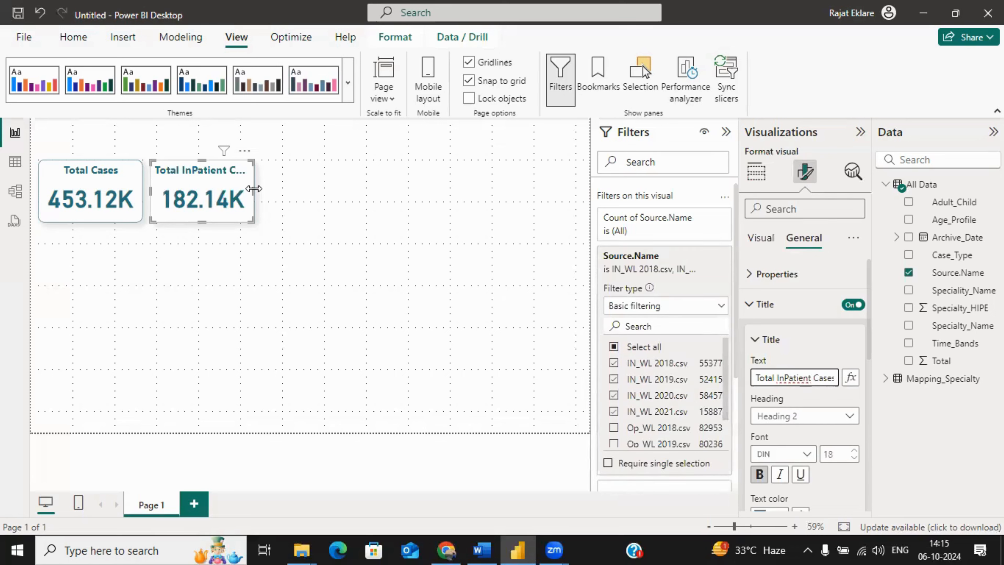
{"action": "left_click_drag", "start_coordinate": [253, 189], "coordinate": [264, 188]}
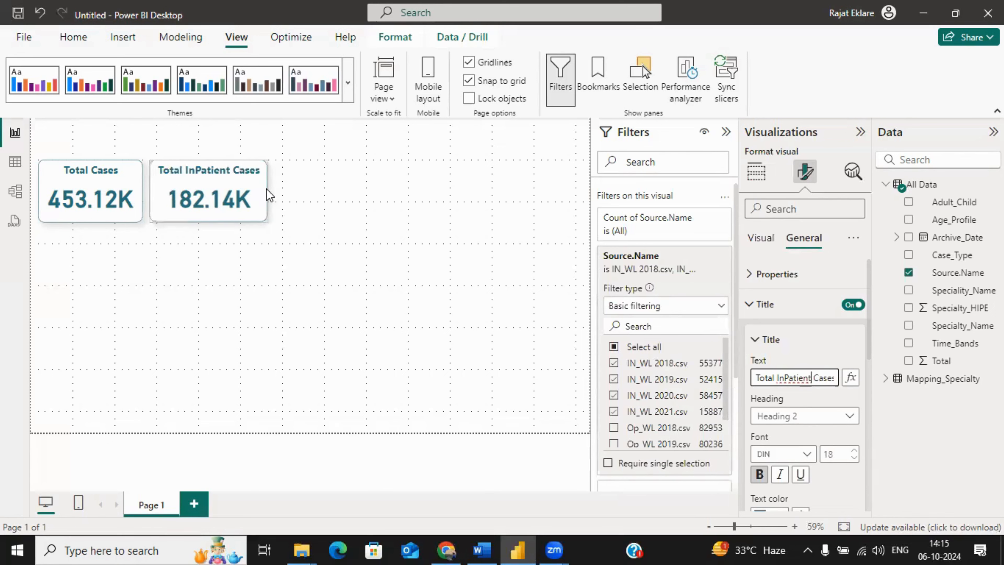
{"action": "left_click", "coordinate": [358, 224]}
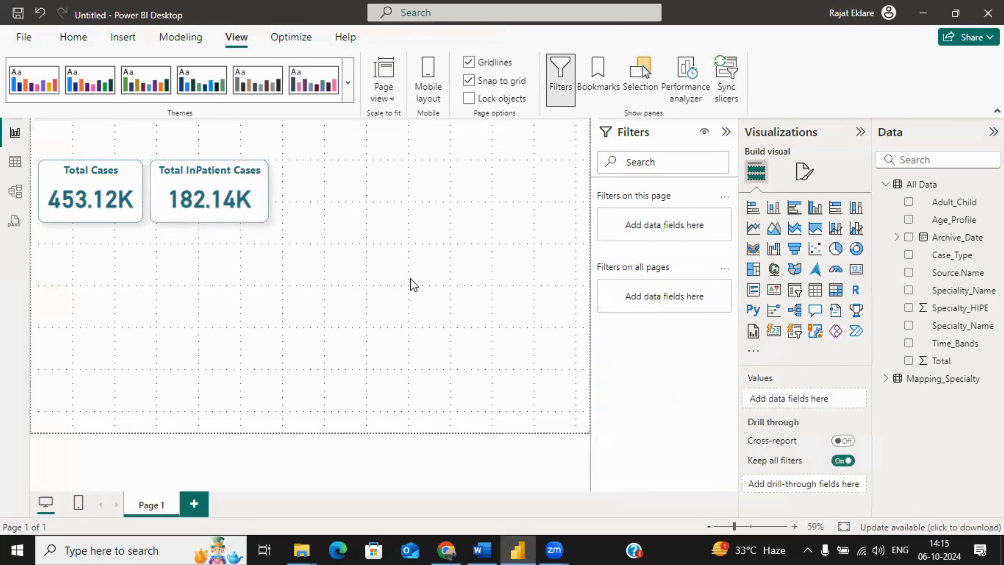
Step: Duplicate the Total InPatient Cases card and place the copy directly to the right of the original
{"action": "left_click", "coordinate": [192, 180]}
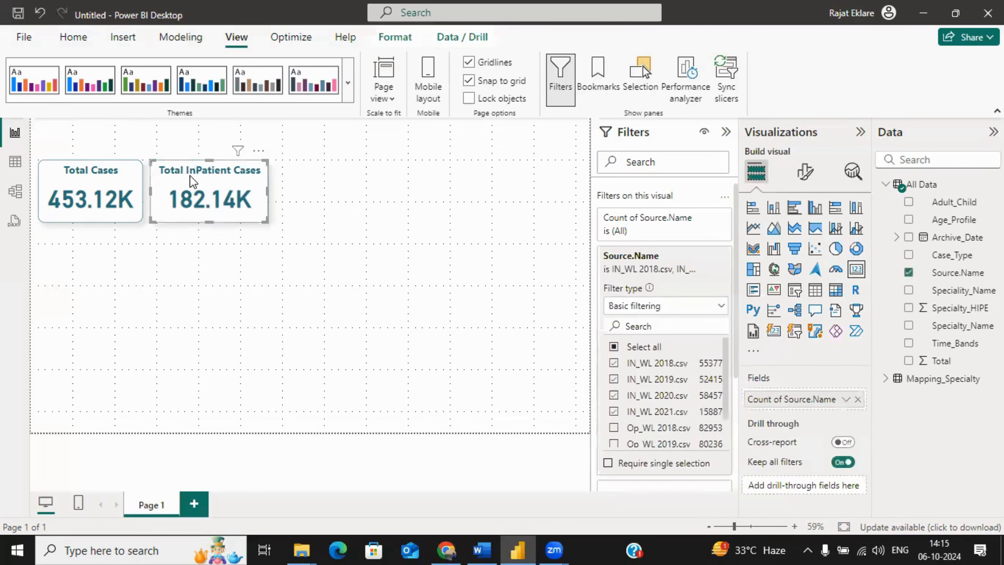
{"action": "key", "text": "ctrl+c"}
{"action": "key", "text": "ctrl+v"}
{"action": "left_click_drag", "start_coordinate": [197, 179], "coordinate": [327, 178]}
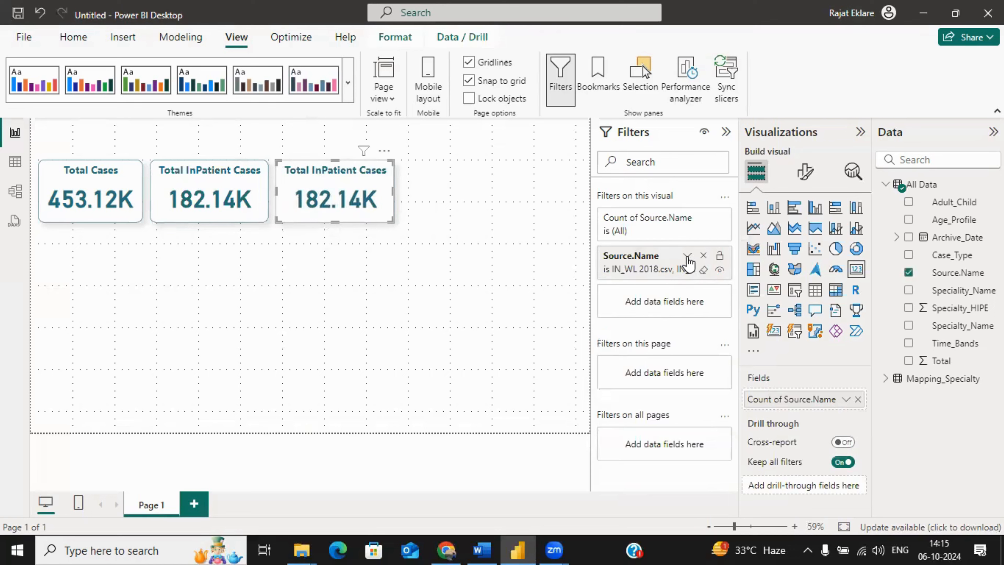
Step: Filter the third card by Source.Name to only Op_WL 2018.csv, Op_WL 2019.csv, Op_WL 2020.csv and Op_WL 2021.csv
{"action": "left_click", "coordinate": [686, 256]}
{"action": "left_click", "coordinate": [614, 363]}
{"action": "left_click", "coordinate": [613, 379]}
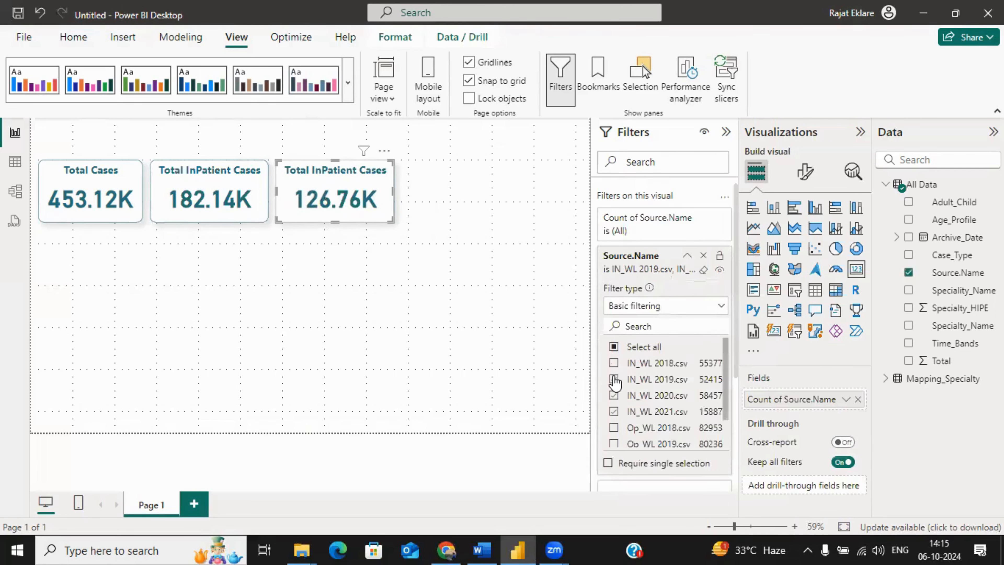
{"action": "left_click", "coordinate": [613, 395]}
{"action": "left_click", "coordinate": [613, 412]}
{"action": "left_click", "coordinate": [613, 427]}
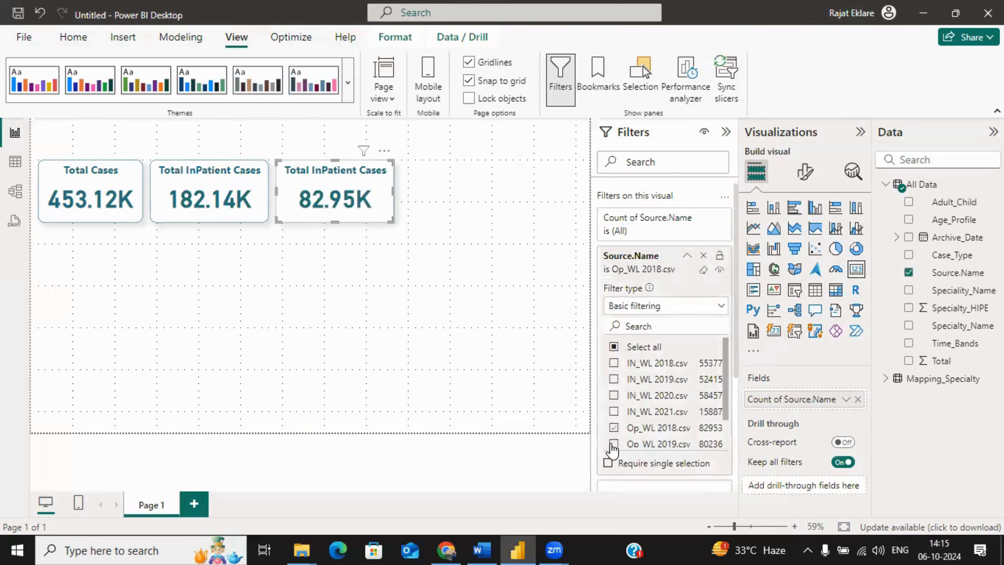
{"action": "left_click", "coordinate": [613, 443]}
{"action": "scroll", "coordinate": [725, 399], "scroll_direction": "down", "scroll_amount": 2}
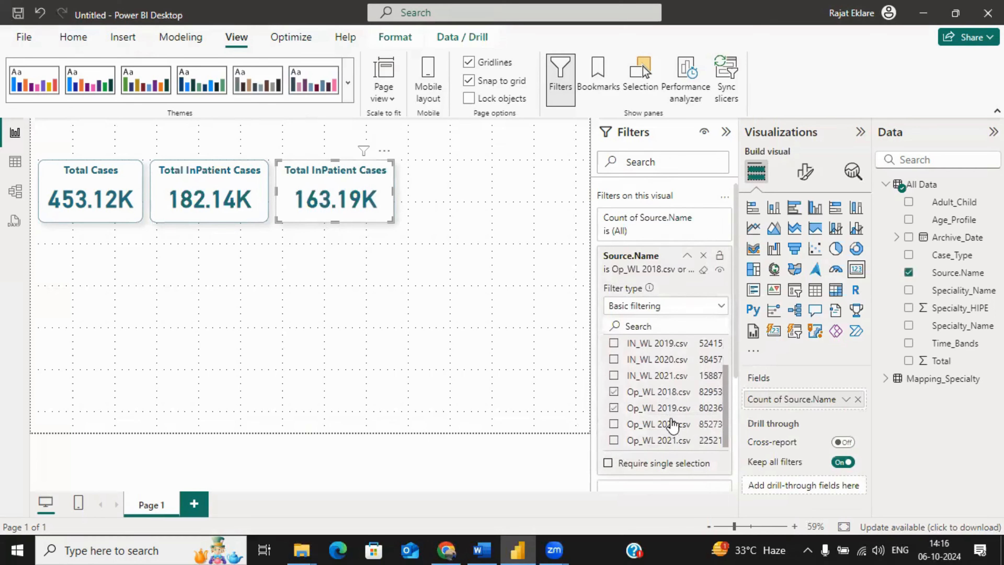
{"action": "left_click", "coordinate": [613, 423]}
{"action": "left_click", "coordinate": [613, 439]}
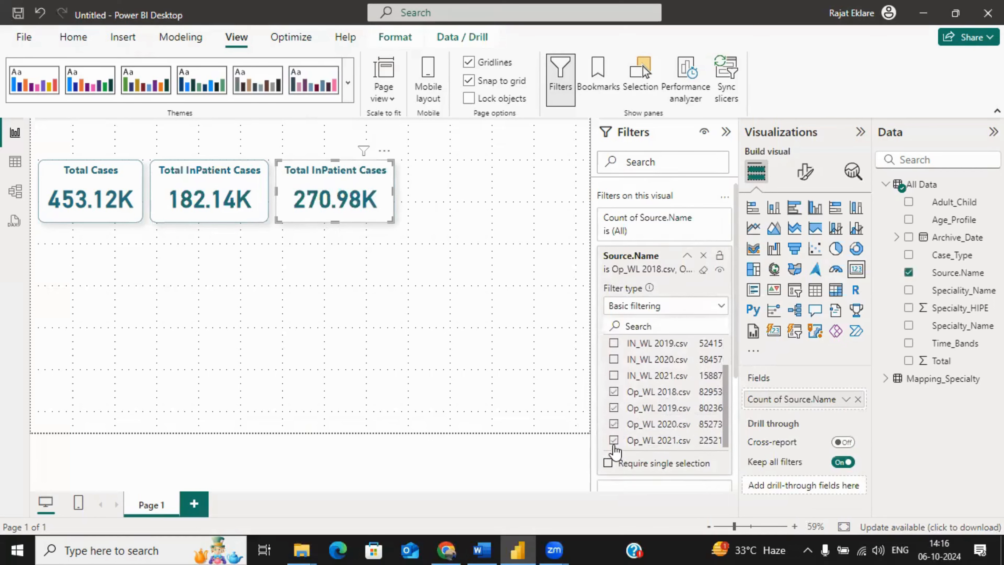
{"action": "left_click", "coordinate": [442, 246]}
Step: Change the third card's title to Total OutPatient Cases and widen the card to fit the full title
{"action": "left_click", "coordinate": [358, 190]}
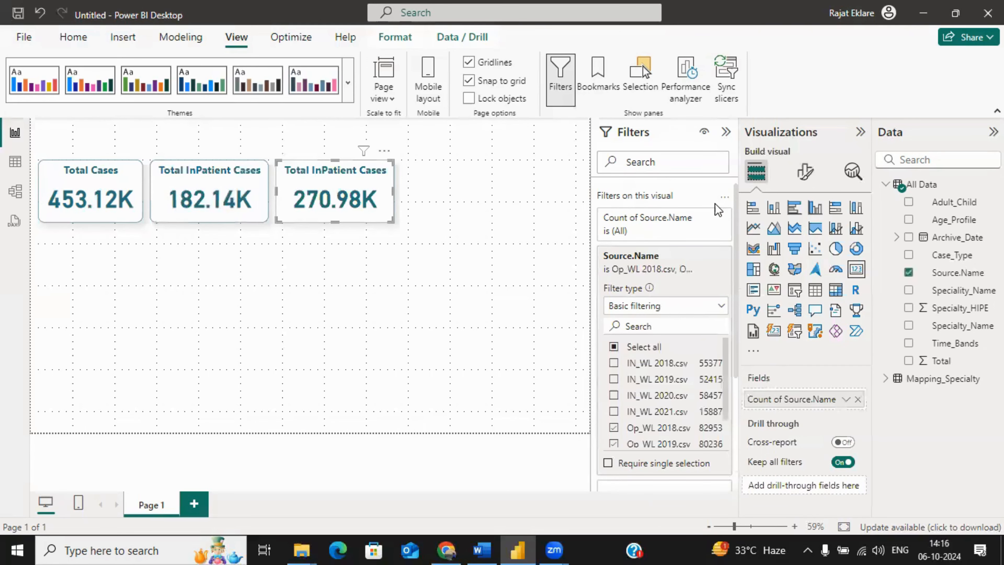
{"action": "left_click", "coordinate": [805, 171]}
{"action": "left_click", "coordinate": [807, 237]}
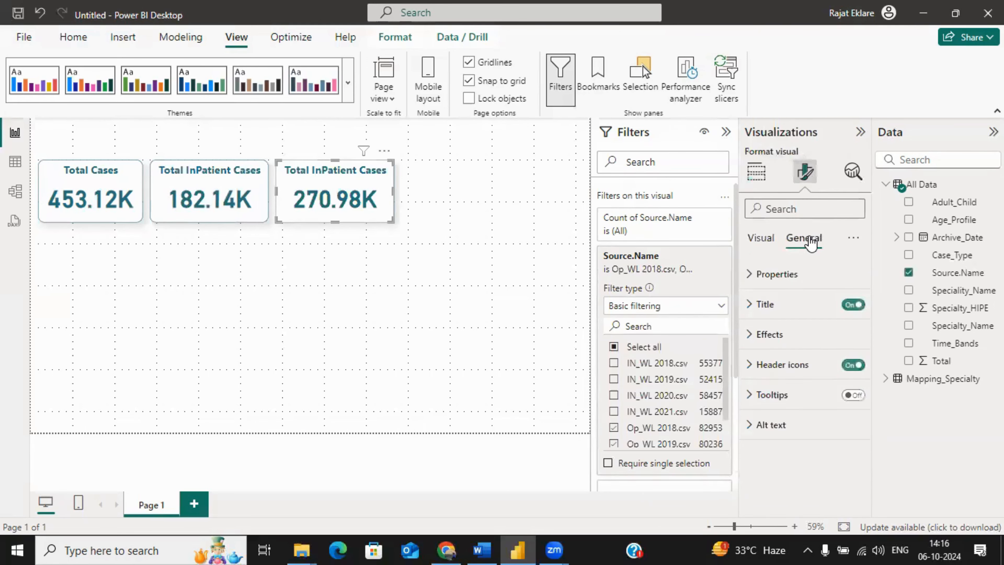
{"action": "left_click", "coordinate": [767, 304]}
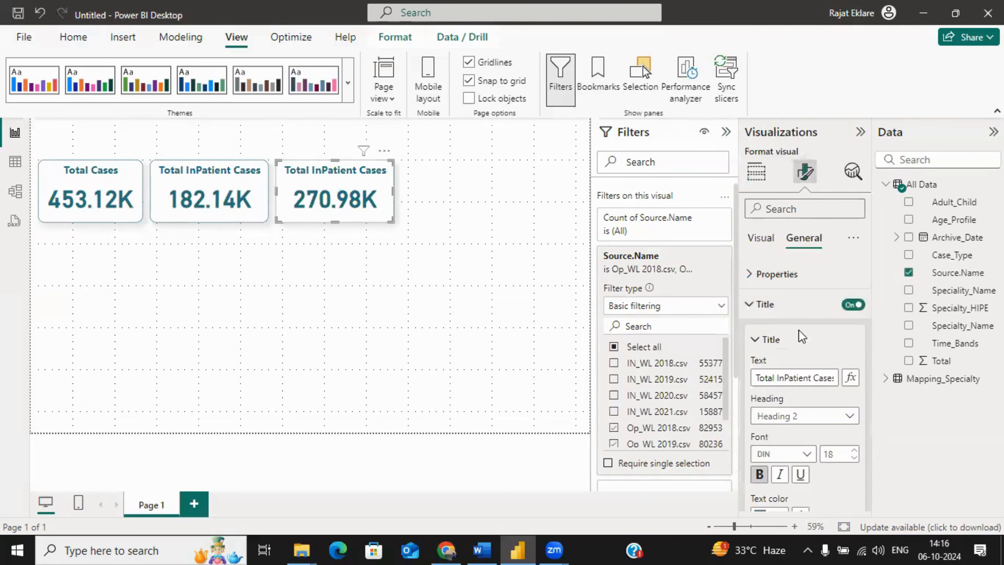
{"action": "left_click", "coordinate": [783, 378]}
{"action": "key", "text": "BackSpace"}
{"action": "key", "text": "BackSpace"}
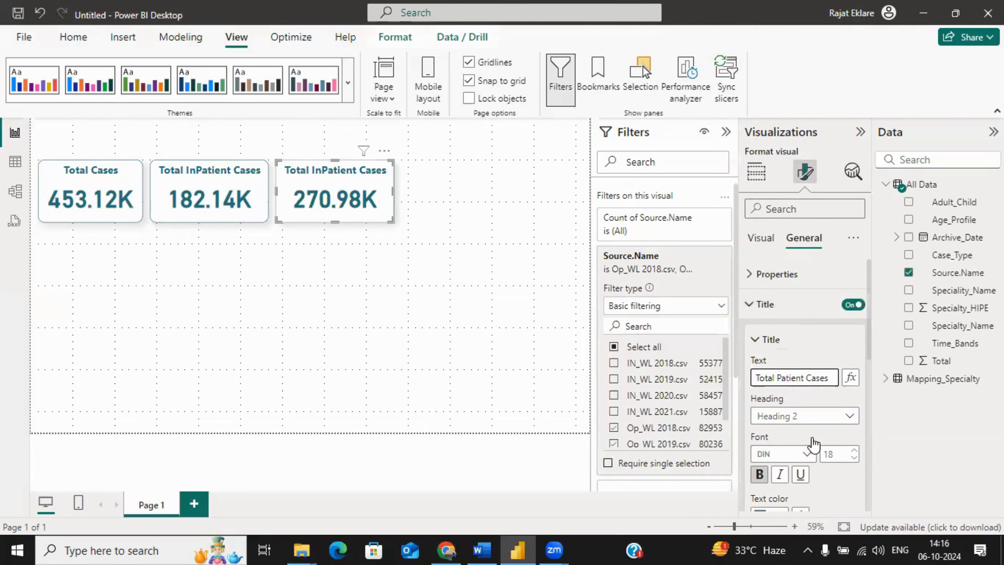
{"action": "type", "text": "Out"}
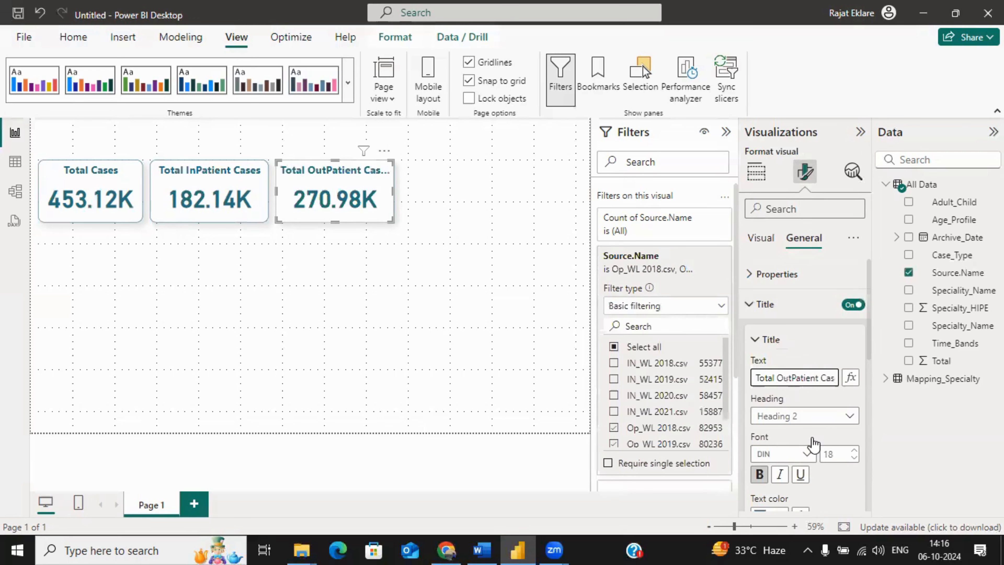
{"action": "left_click_drag", "start_coordinate": [388, 192], "coordinate": [399, 191]}
{"action": "left_click", "coordinate": [404, 275]}
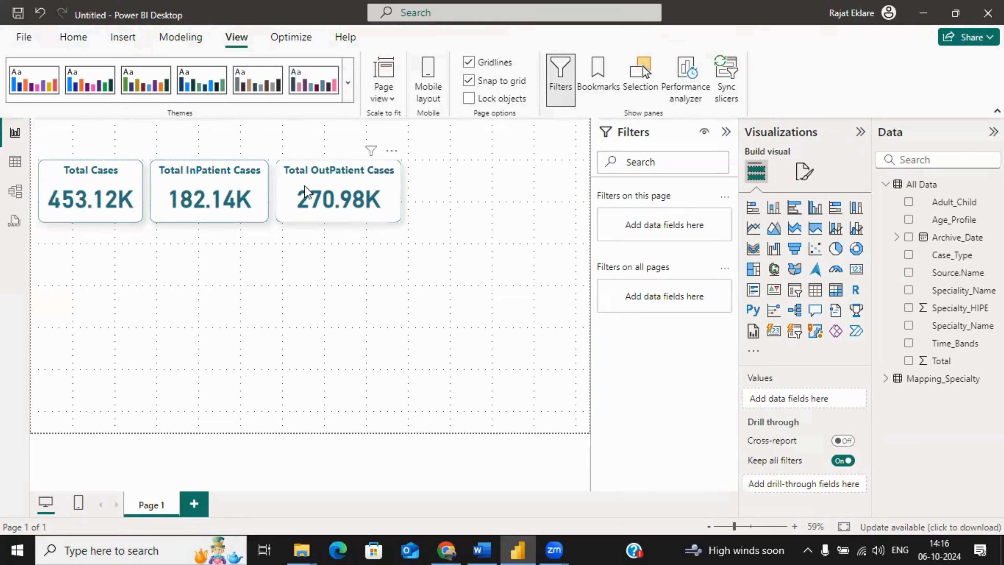
{"action": "left_click", "coordinate": [357, 188]}
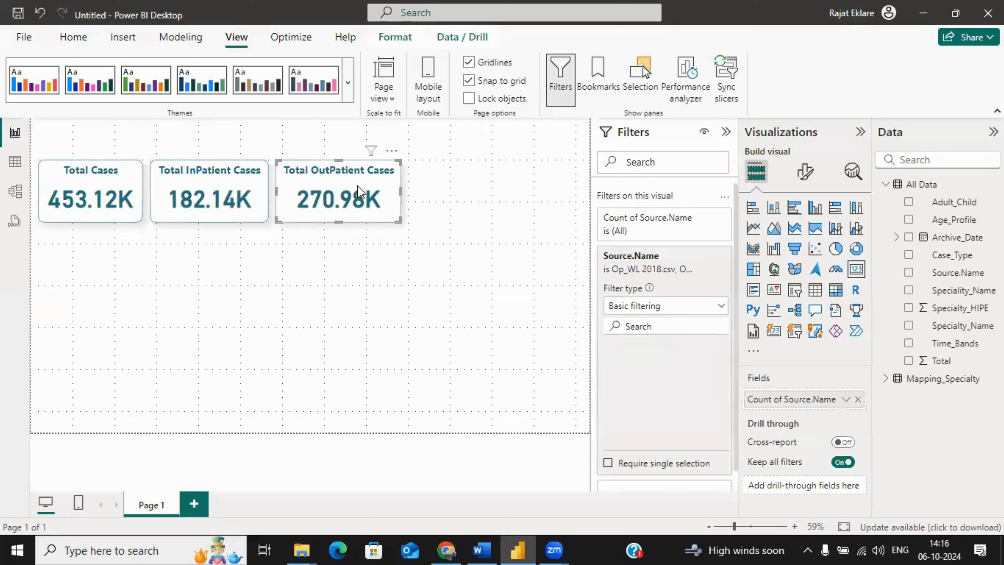
{"action": "left_click", "coordinate": [438, 303]}
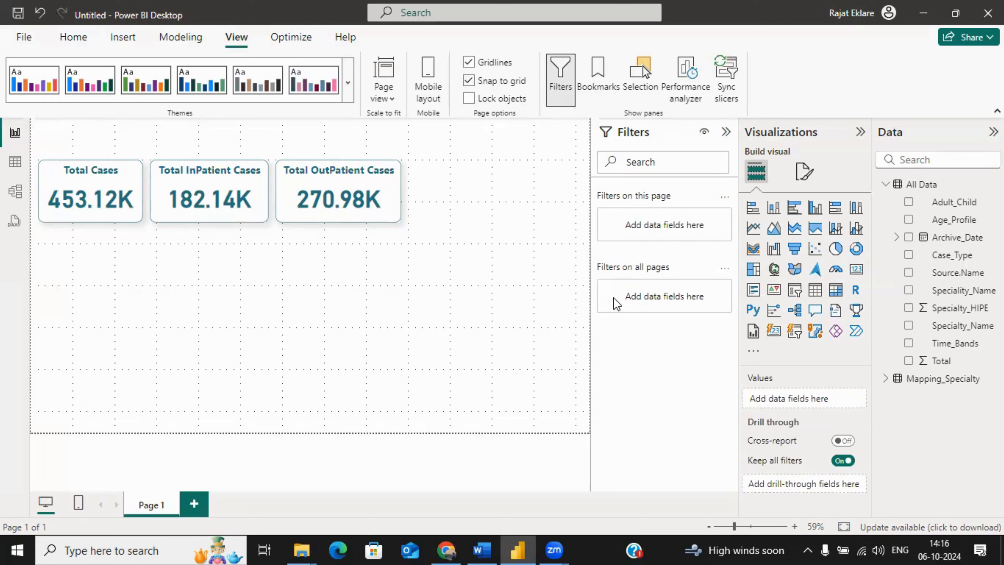
Step: Add a slicer below the cards and assign the Archive_Date field to it
{"action": "left_click", "coordinate": [794, 290]}
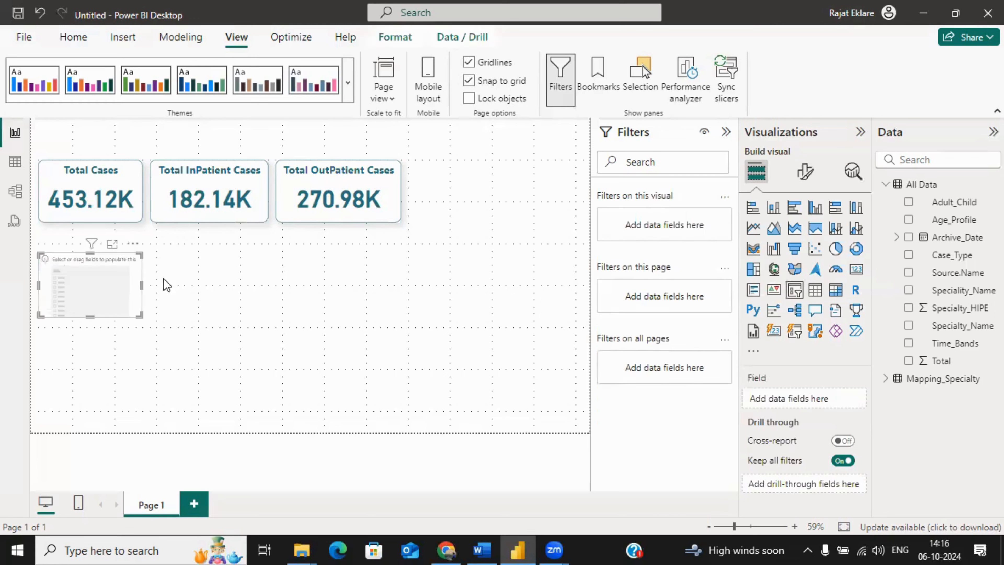
{"action": "left_click_drag", "start_coordinate": [132, 287], "coordinate": [231, 295]}
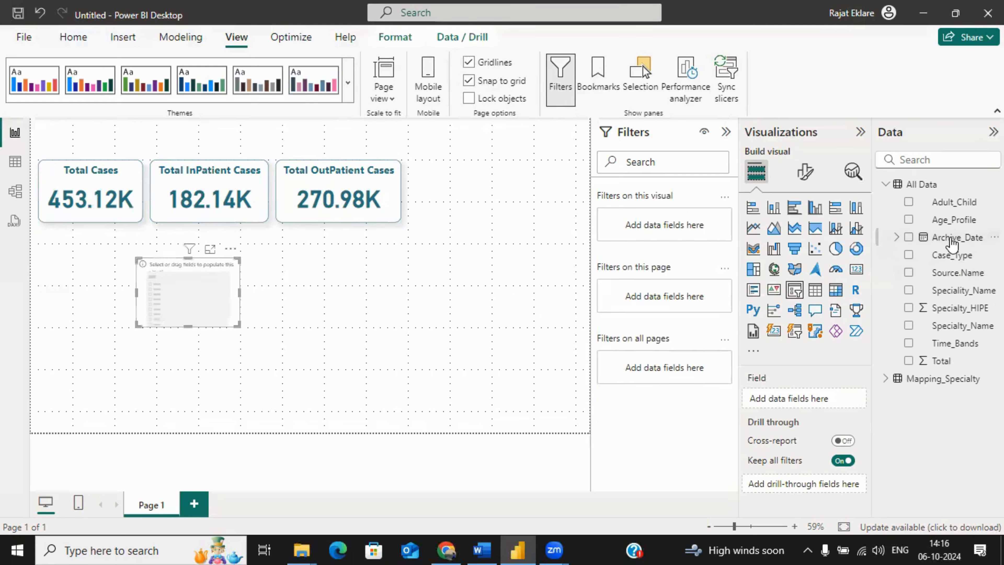
{"action": "left_click_drag", "start_coordinate": [952, 244], "coordinate": [788, 401]}
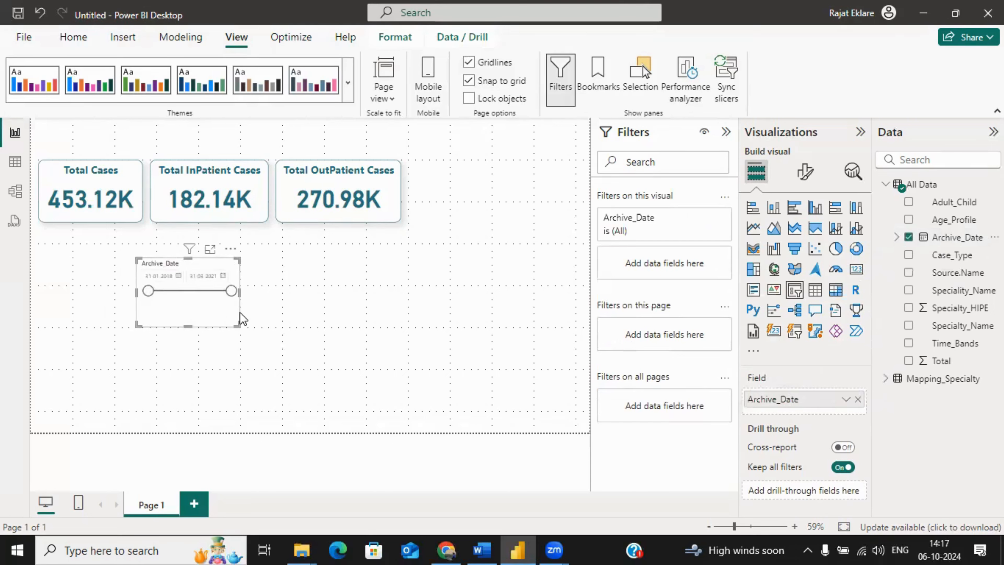
Step: Widen and flatten the Archive_Date slicer and move it to the upper-right corner of the report page
{"action": "left_click_drag", "start_coordinate": [240, 297], "coordinate": [202, 292]}
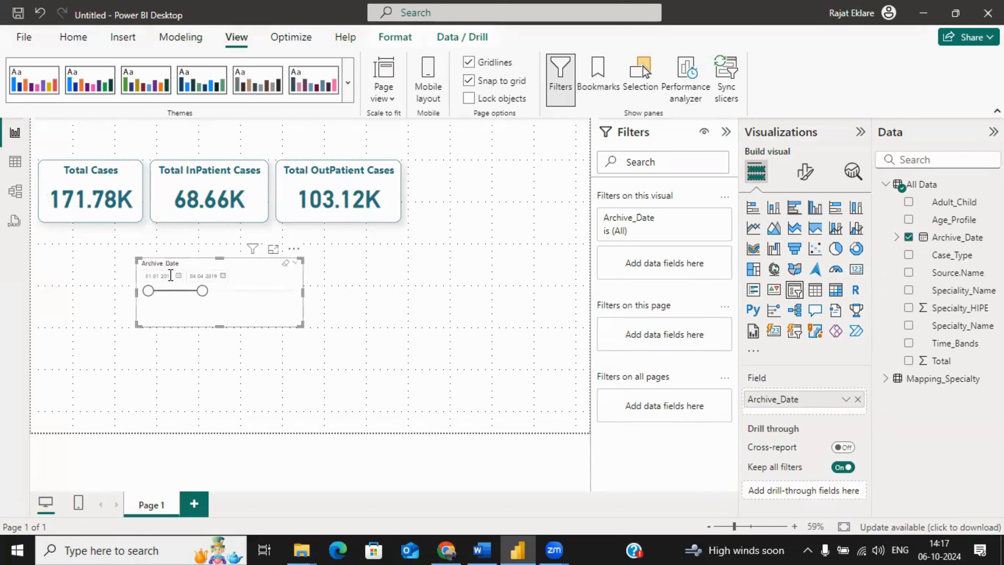
{"action": "left_click_drag", "start_coordinate": [210, 293], "coordinate": [494, 176]}
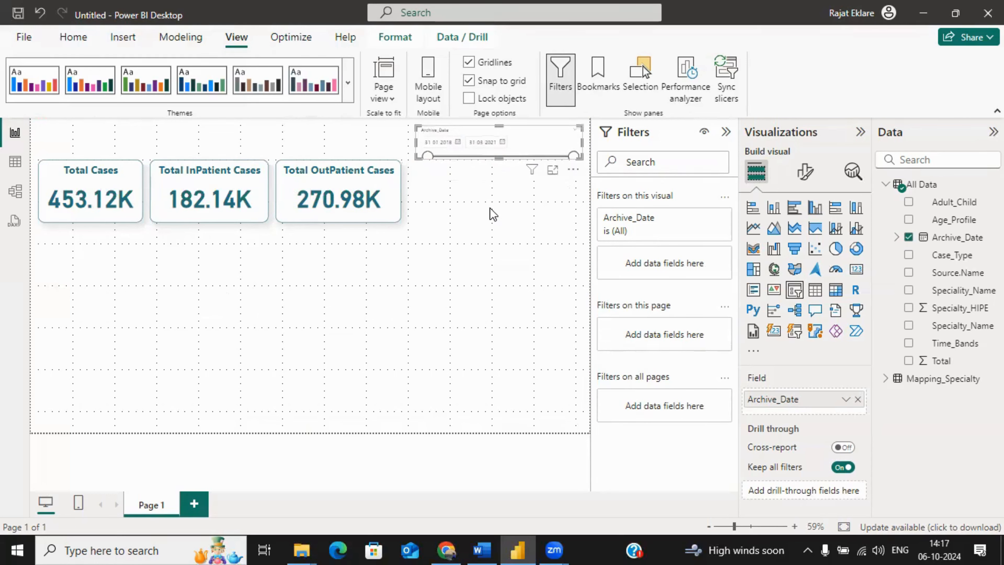
{"action": "left_click", "coordinate": [490, 177]}
{"action": "left_click", "coordinate": [539, 134]}
{"action": "left_click_drag", "start_coordinate": [499, 160], "coordinate": [499, 165]}
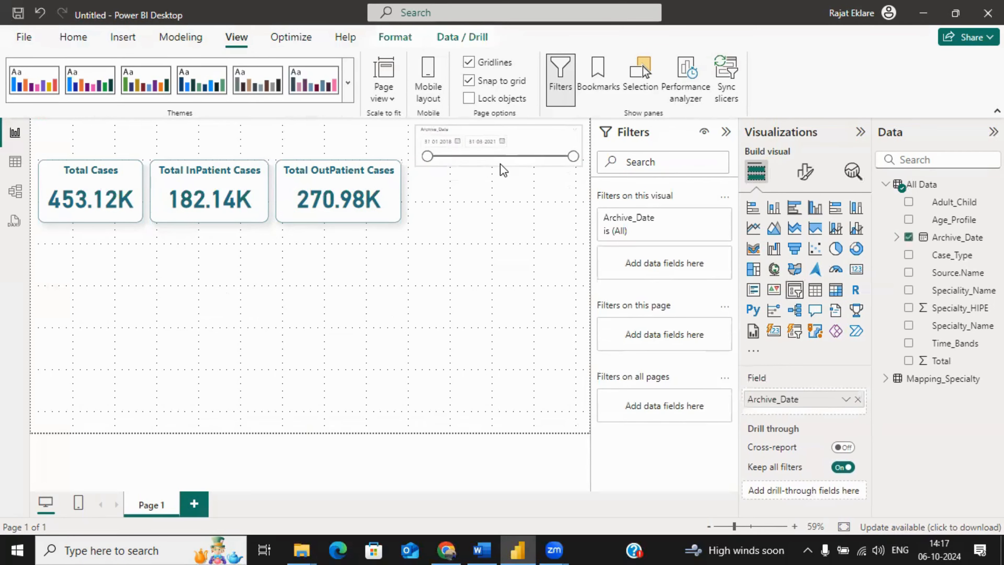
{"action": "left_click_drag", "start_coordinate": [546, 134], "coordinate": [548, 130]}
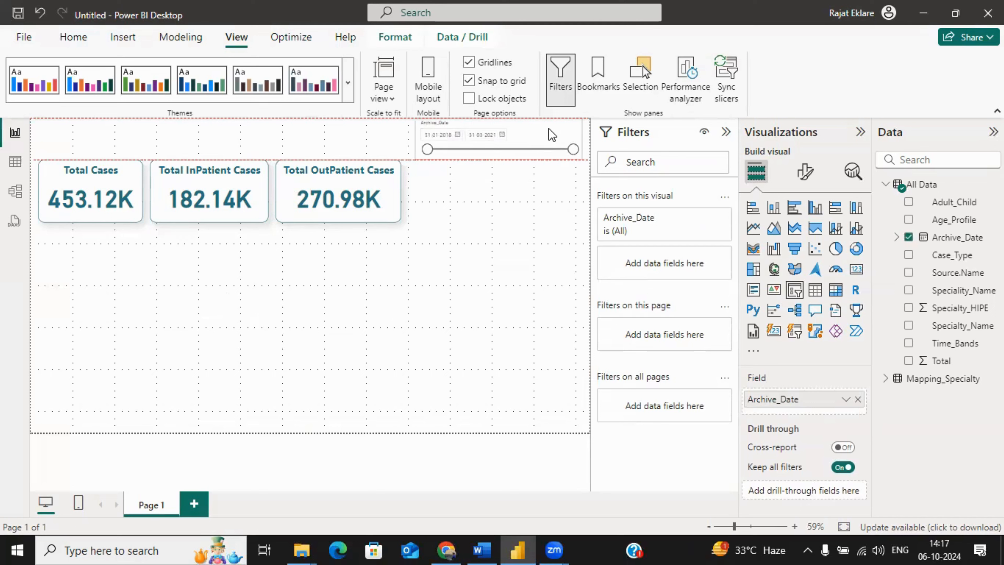
{"action": "left_click", "coordinate": [525, 219]}
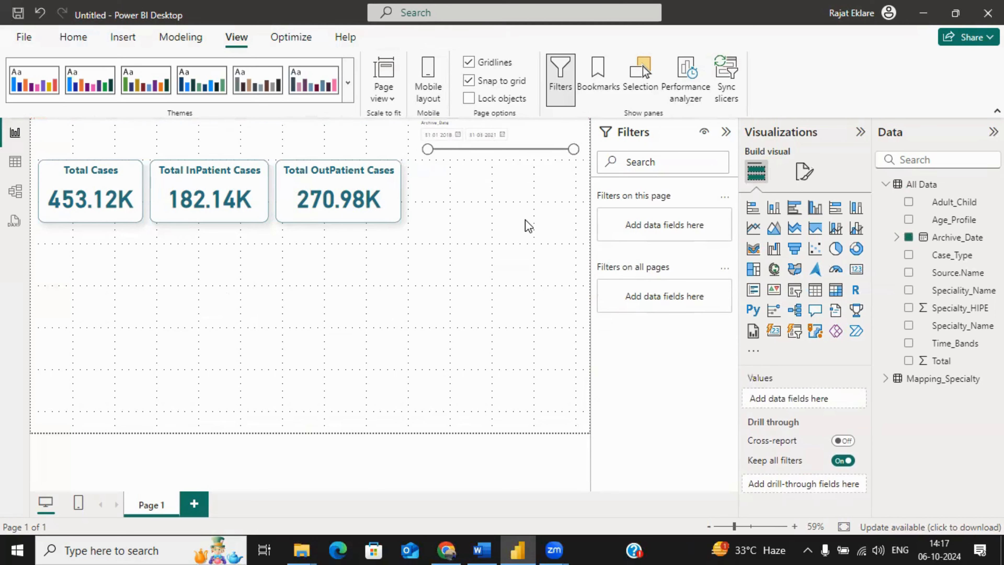
Step: Copy the Total OutPatient Cases card's formatting onto the Archive_Date slicer with Format painter
{"action": "left_click", "coordinate": [353, 181]}
{"action": "left_click", "coordinate": [74, 37]}
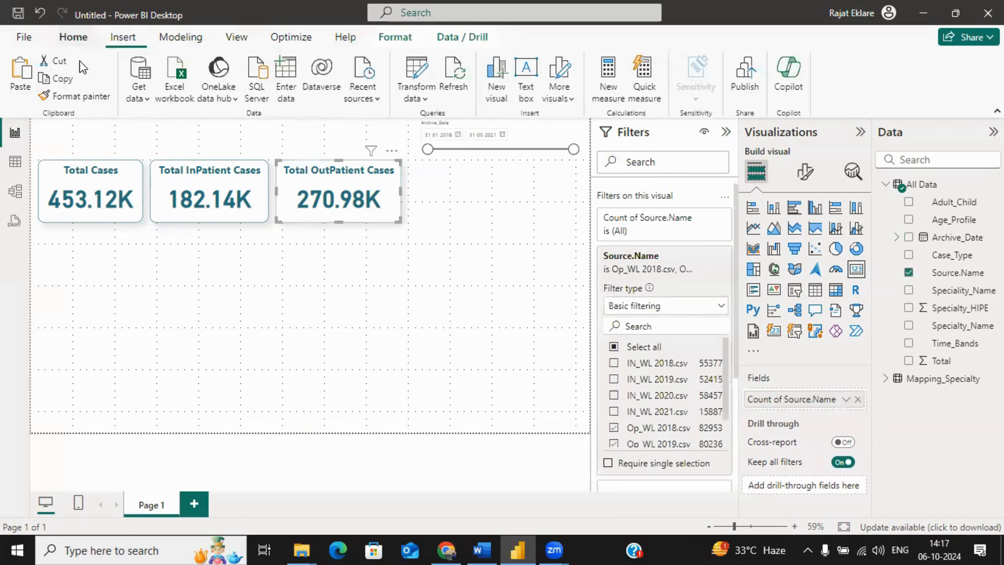
{"action": "left_click", "coordinate": [62, 96]}
{"action": "left_click", "coordinate": [561, 136]}
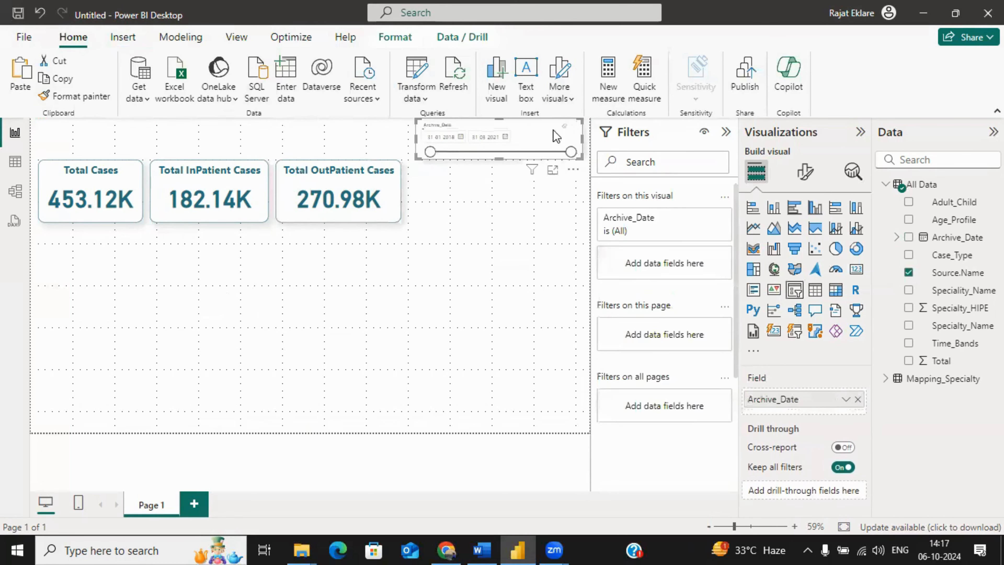
{"action": "left_click", "coordinate": [512, 256]}
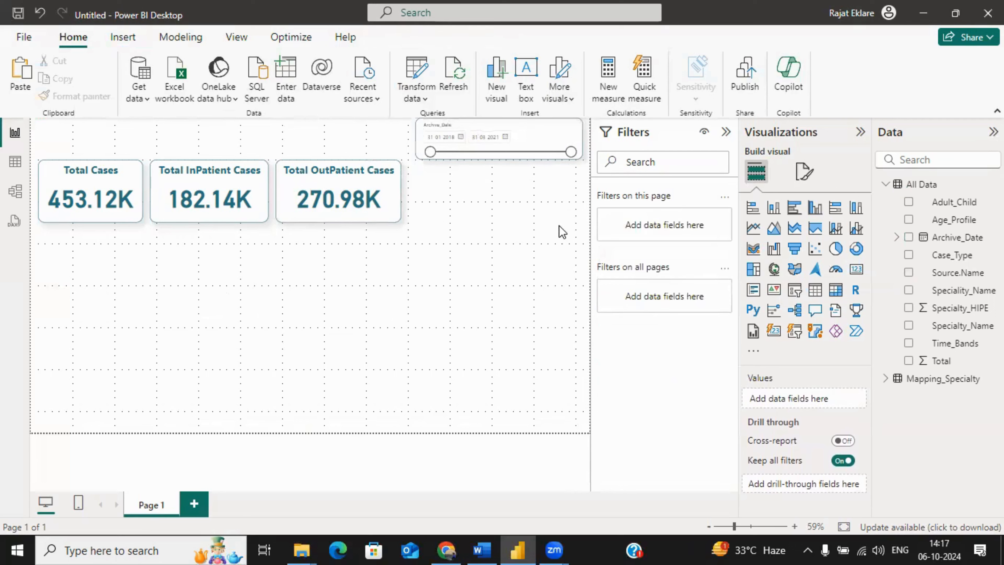
Step: Move the Archive_Date slicer slightly down, away from the top edge of the report page
{"action": "left_click", "coordinate": [541, 132]}
{"action": "left_click_drag", "start_coordinate": [542, 133], "coordinate": [545, 140]}
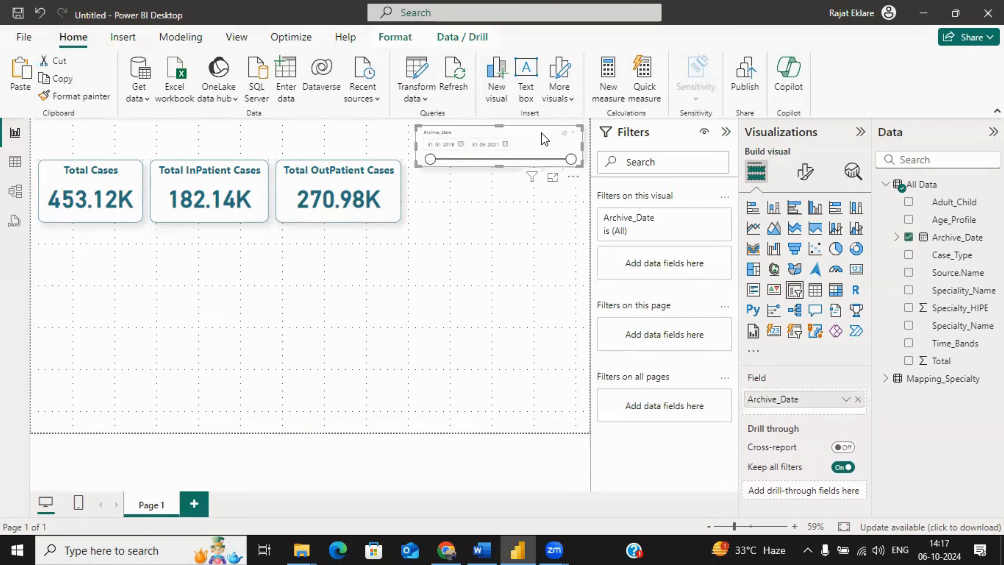
{"action": "left_click", "coordinate": [502, 280]}
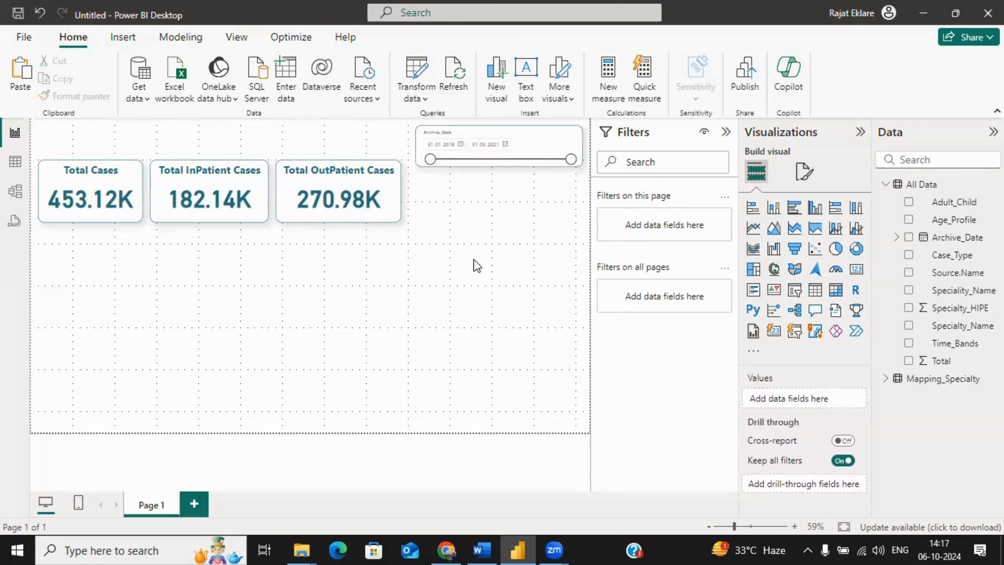
Step: Widen the Archive_Date slicer slightly toward the case-count cards
{"action": "left_click", "coordinate": [416, 145]}
{"action": "left_click_drag", "start_coordinate": [416, 144], "coordinate": [409, 148]}
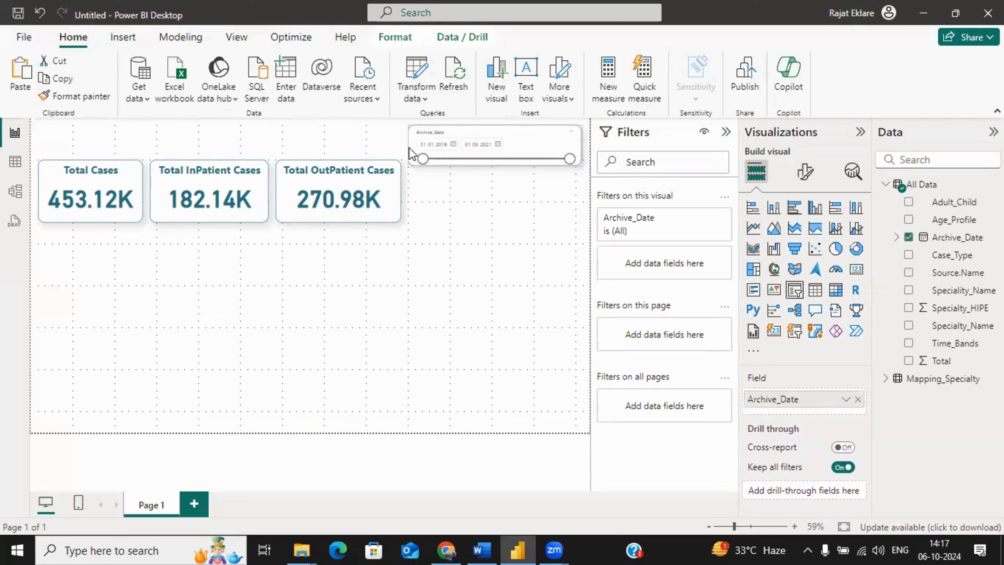
{"action": "left_click", "coordinate": [446, 224]}
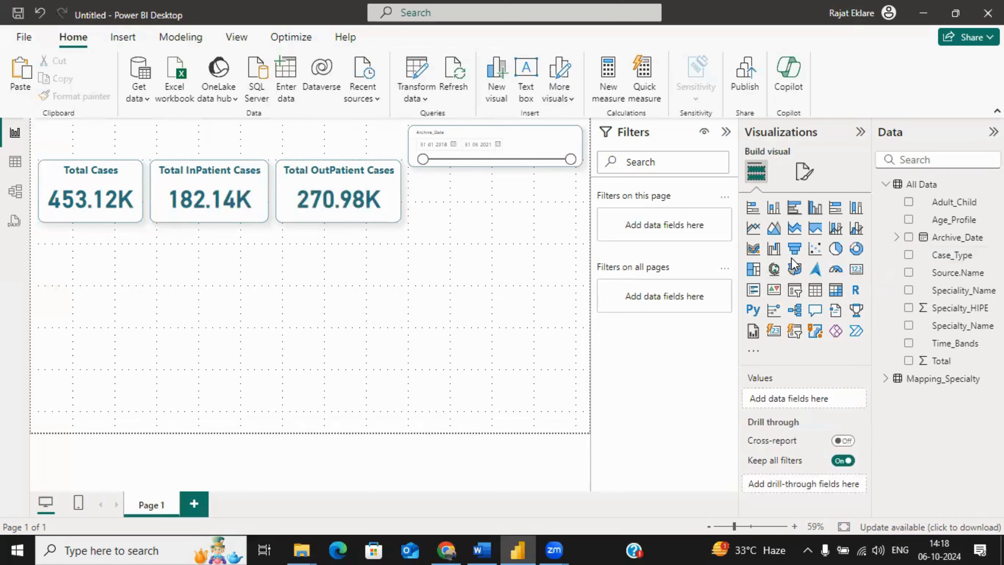
Step: Make the Archive_Date slicer's header text bold and colour it with the recent dark teal used on the cards
{"action": "left_click", "coordinate": [445, 139]}
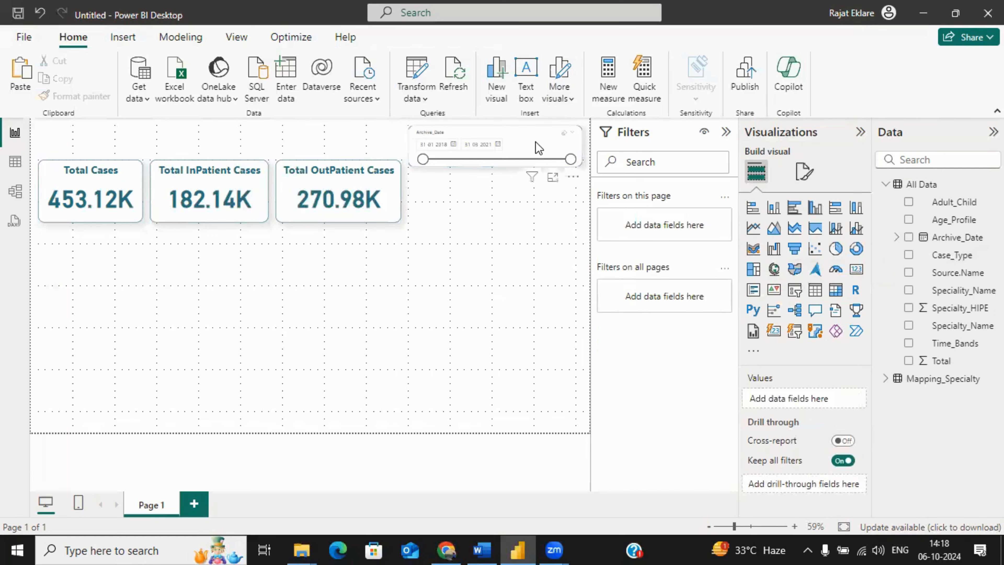
{"action": "left_click", "coordinate": [806, 172]}
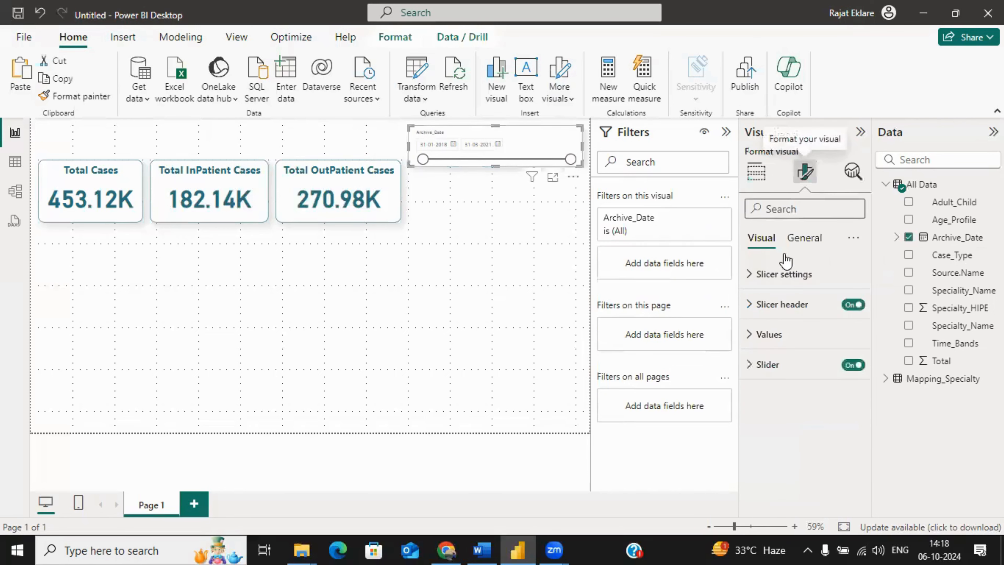
{"action": "left_click", "coordinate": [789, 305]}
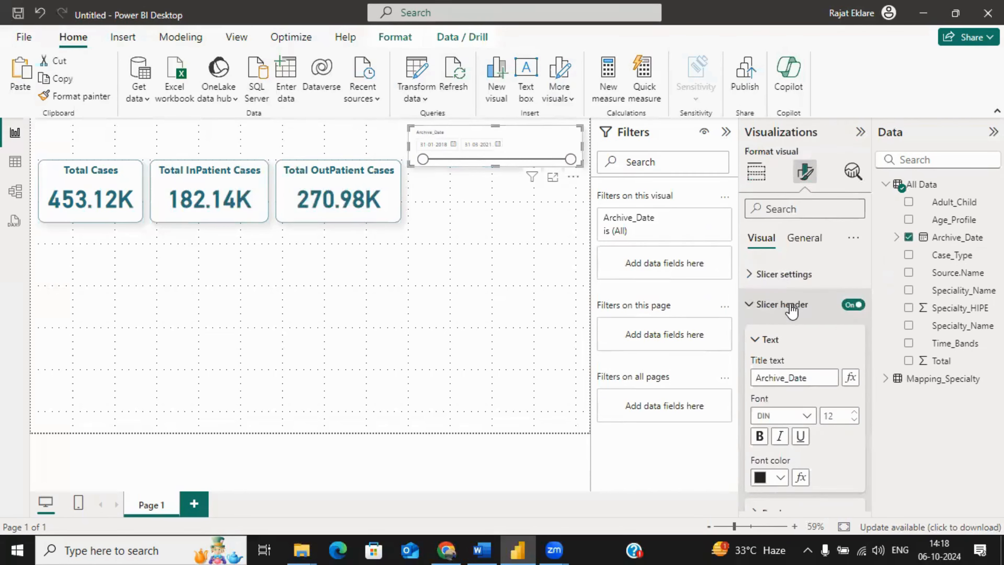
{"action": "left_click", "coordinate": [763, 438]}
{"action": "left_click", "coordinate": [774, 477]}
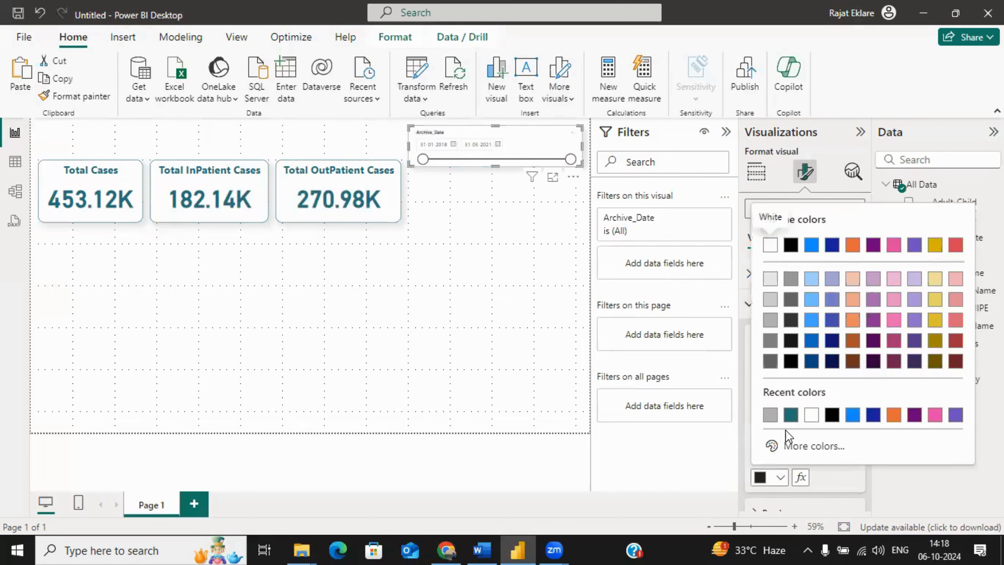
{"action": "left_click", "coordinate": [788, 415]}
{"action": "left_click", "coordinate": [502, 257]}
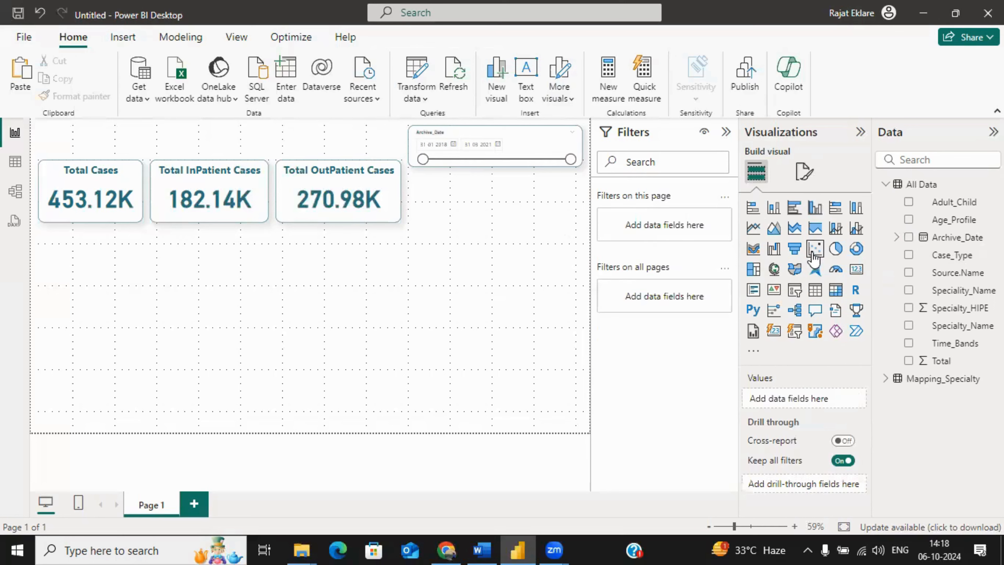
Step: Add a slicer directly below the Archive_Date slicer, stretch it to the same width and assign the Case_Type field to it
{"action": "left_click", "coordinate": [795, 290]}
{"action": "left_click_drag", "start_coordinate": [82, 295], "coordinate": [452, 213]}
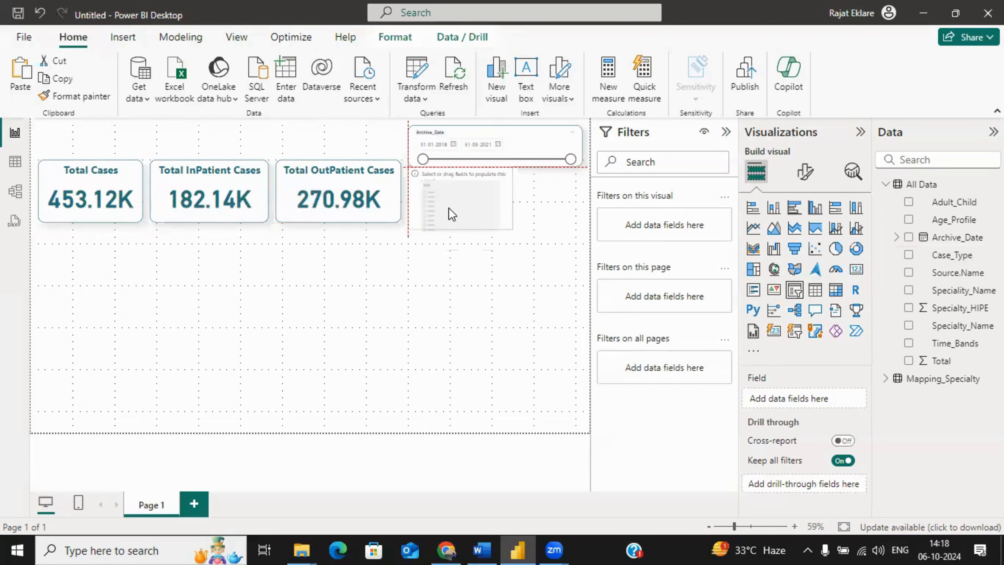
{"action": "left_click", "coordinate": [557, 200]}
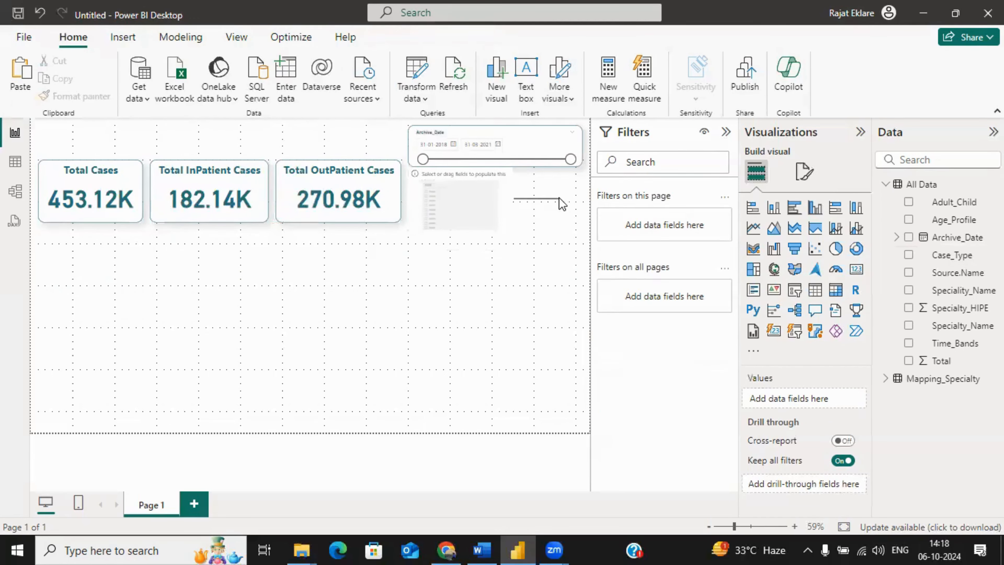
{"action": "left_click", "coordinate": [495, 202]}
{"action": "left_click_drag", "start_coordinate": [513, 200], "coordinate": [581, 198]}
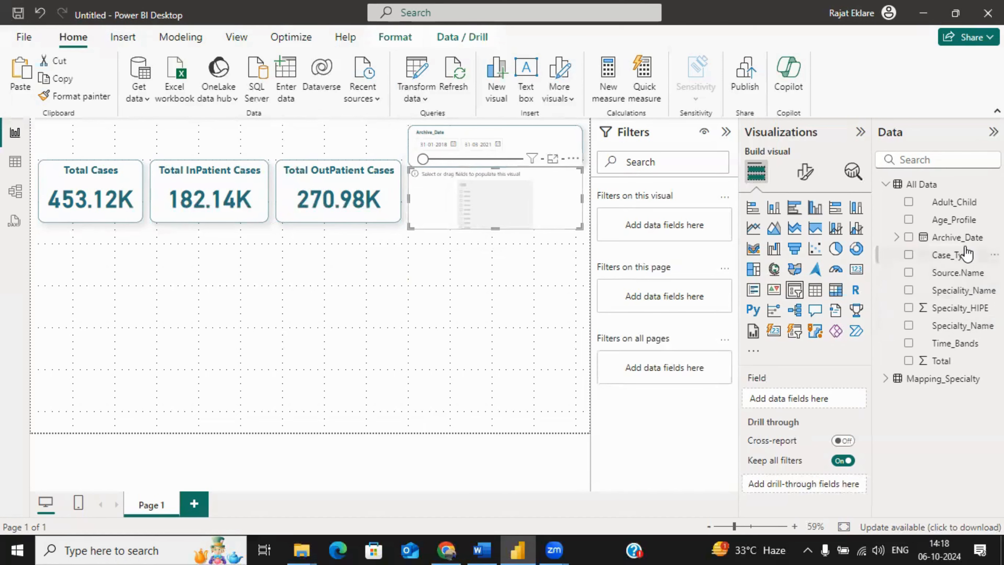
{"action": "left_click_drag", "start_coordinate": [964, 255], "coordinate": [836, 399]}
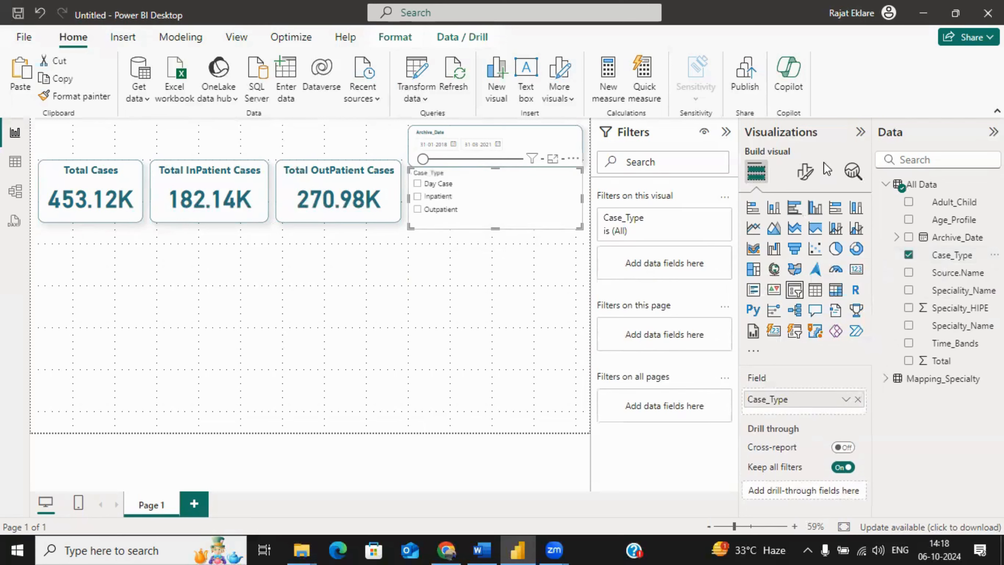
Step: Set the Case_Type slicer's style to Dropdown
{"action": "left_click", "coordinate": [805, 172]}
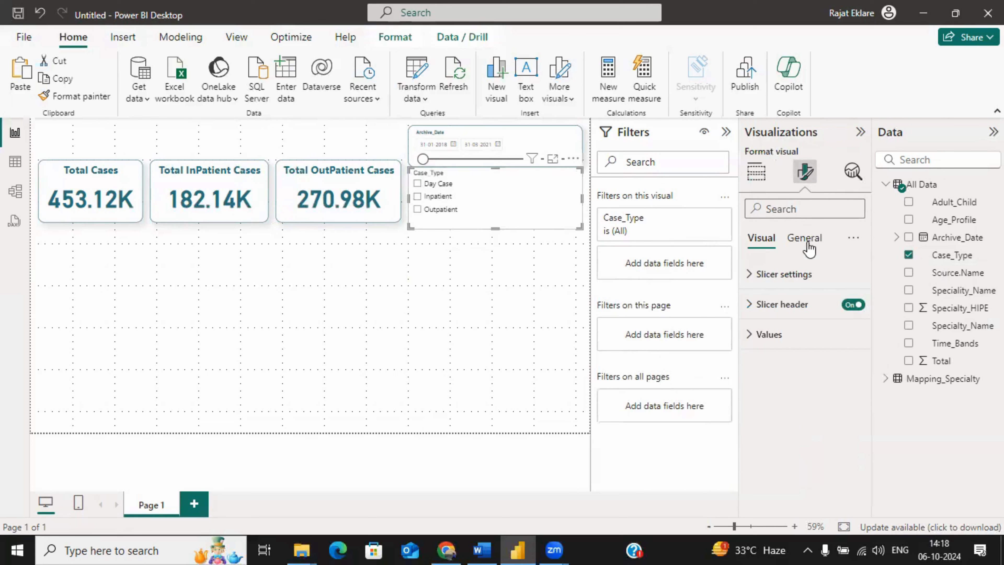
{"action": "left_click", "coordinate": [776, 274]}
{"action": "left_click", "coordinate": [795, 347]}
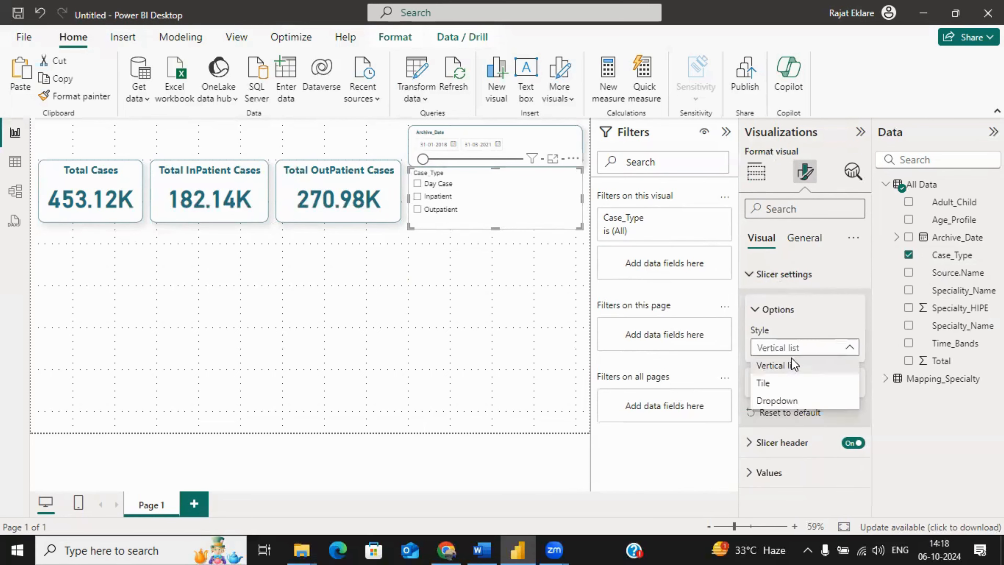
{"action": "left_click", "coordinate": [776, 400]}
Step: Test the Case_Type dropdown by selecting and clearing Day Case, Inpatient and Outpatient one after another
{"action": "left_click", "coordinate": [502, 184]}
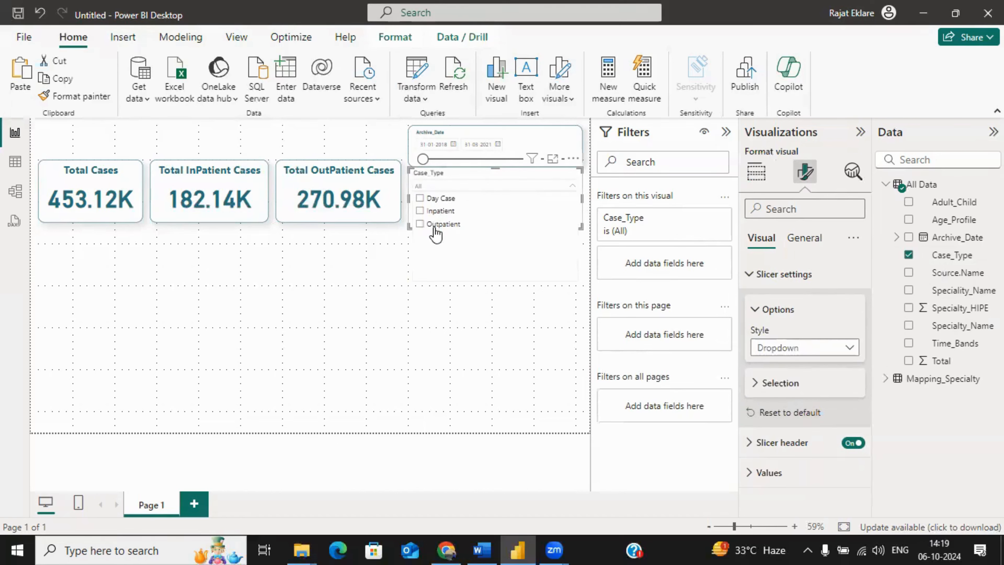
{"action": "left_click", "coordinate": [421, 199]}
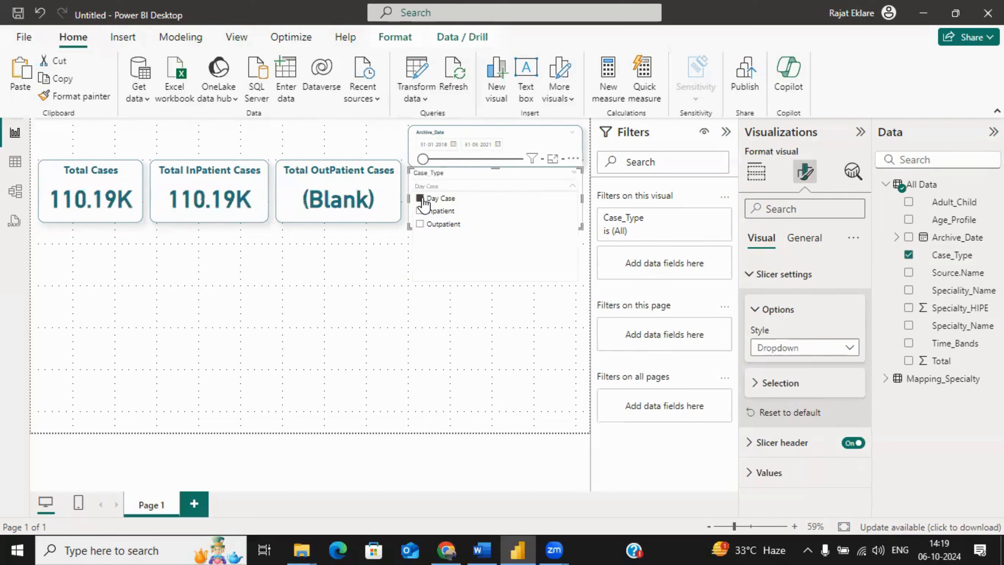
{"action": "left_click", "coordinate": [421, 198]}
{"action": "left_click", "coordinate": [420, 211]}
{"action": "left_click", "coordinate": [421, 211]}
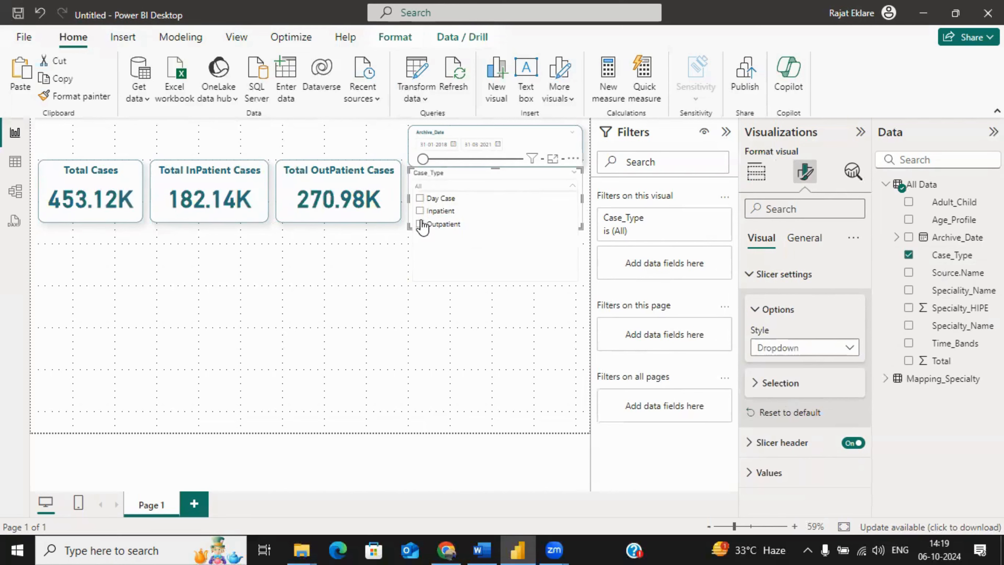
{"action": "left_click", "coordinate": [421, 223]}
{"action": "left_click", "coordinate": [421, 224]}
{"action": "left_click", "coordinate": [459, 332]}
Step: Copy the Archive_Date slicer's formatting onto the Case_Type slicer with Format painter
{"action": "left_click", "coordinate": [466, 216]}
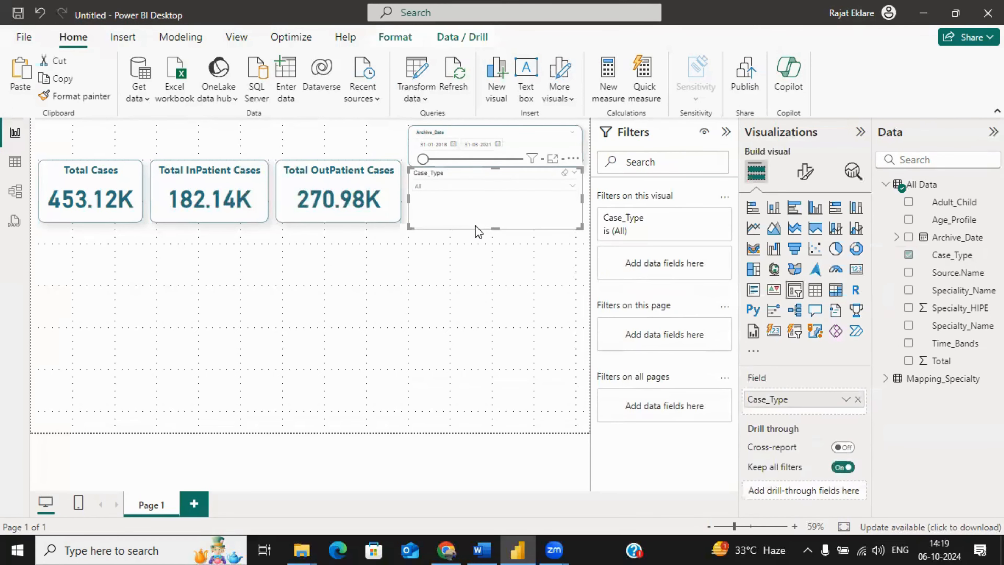
{"action": "left_click", "coordinate": [524, 131]}
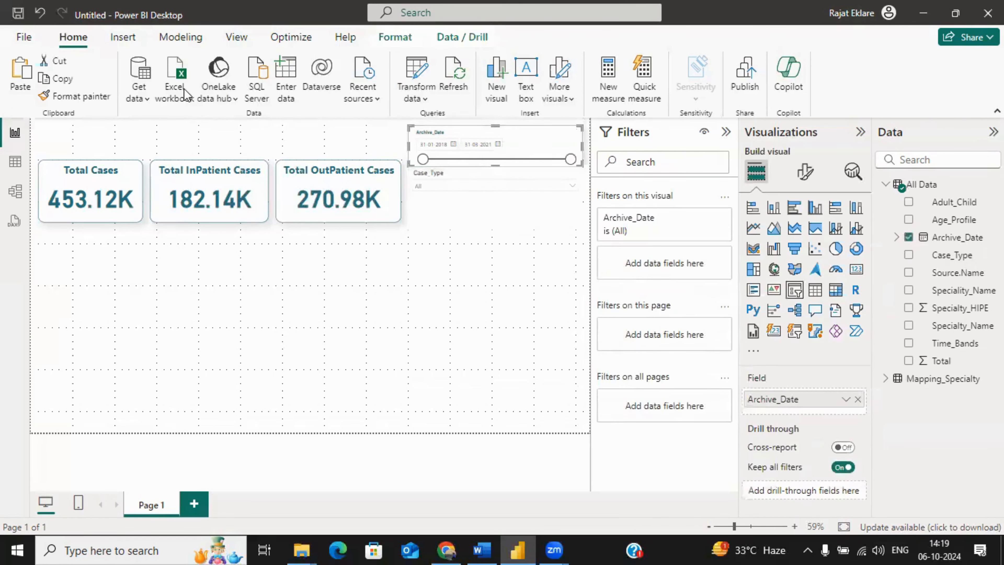
{"action": "left_click", "coordinate": [94, 97]}
{"action": "left_click", "coordinate": [548, 205]}
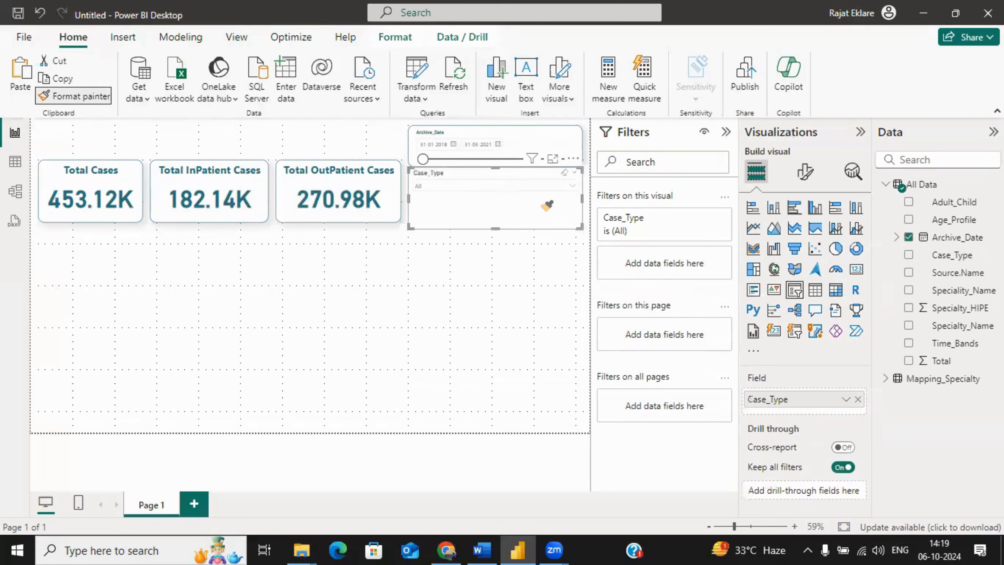
Step: Reduce the Case_Type slicer's height to fit its dropdown and move it slightly down to leave a gap below the Archive_Date slicer
{"action": "left_click_drag", "start_coordinate": [494, 214], "coordinate": [495, 201]}
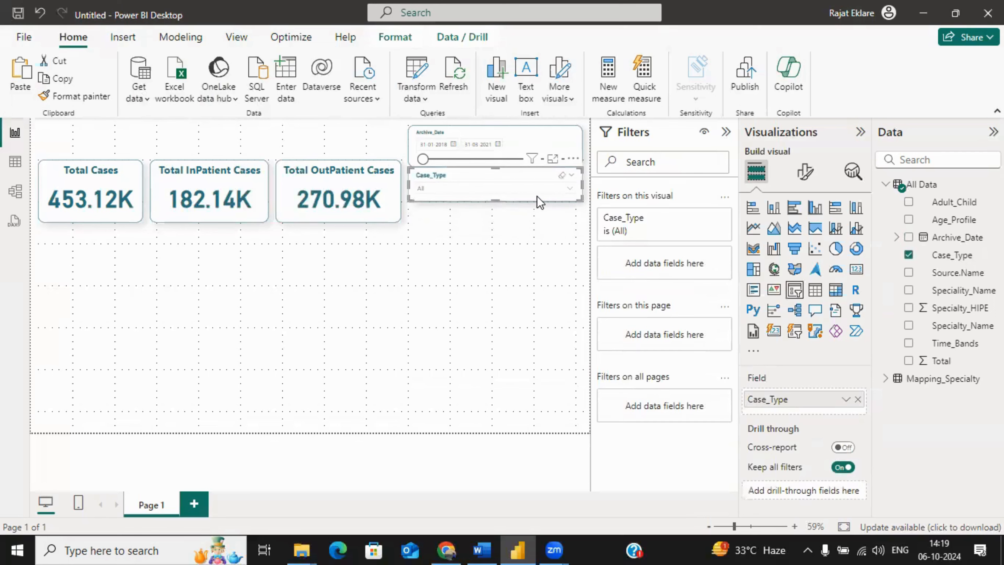
{"action": "key", "text": "Down"}
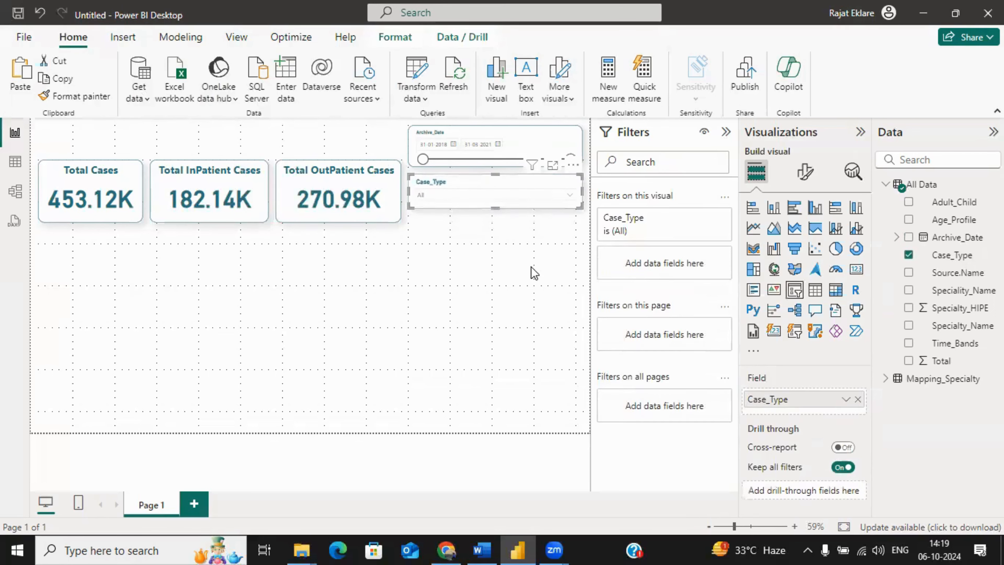
{"action": "left_click", "coordinate": [556, 223]}
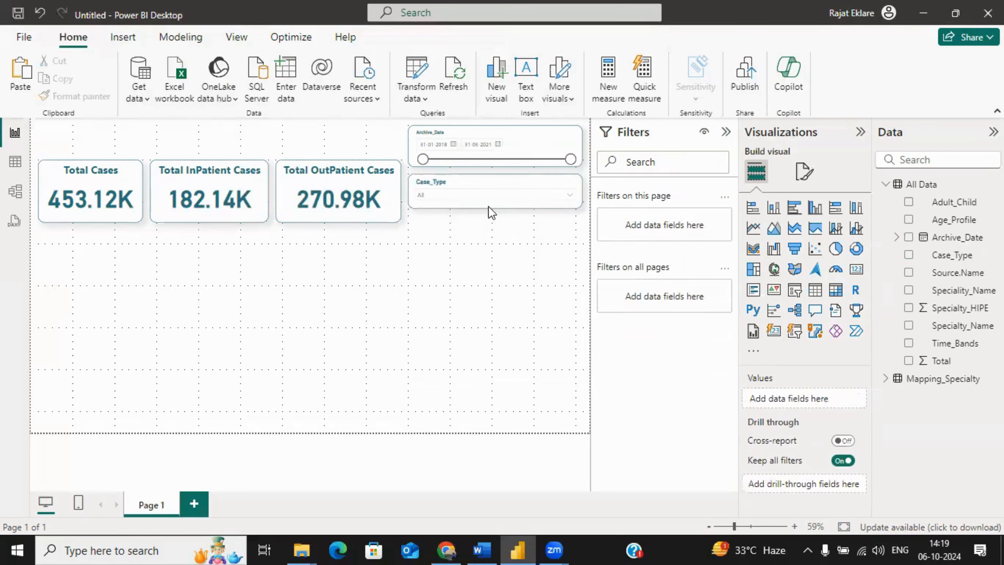
Step: Duplicate the Case_Type slicer and place the copy directly below the original
{"action": "left_click", "coordinate": [472, 212]}
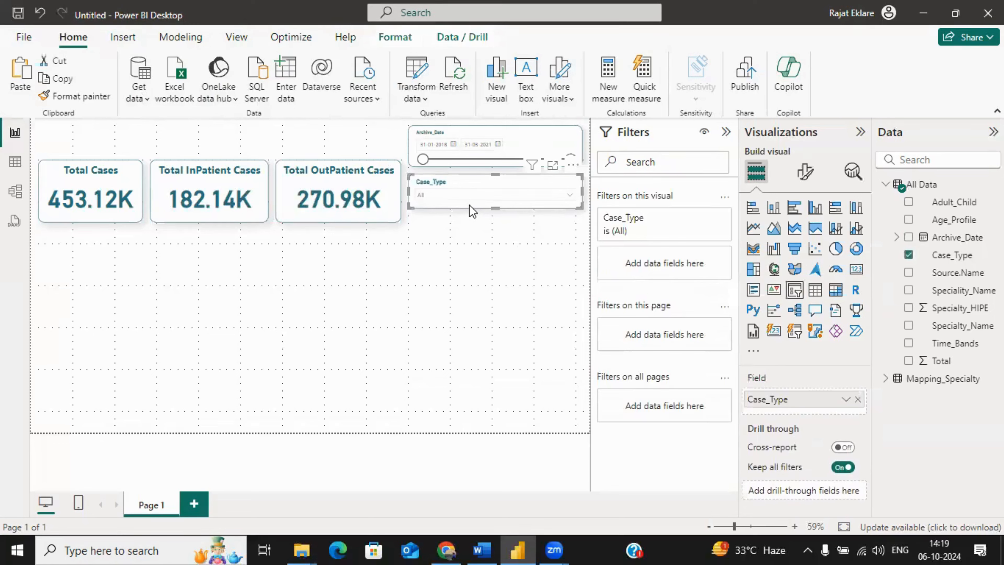
{"action": "key", "text": "ctrl+v"}
{"action": "left_click_drag", "start_coordinate": [469, 209], "coordinate": [465, 248]}
{"action": "left_click", "coordinate": [468, 260]}
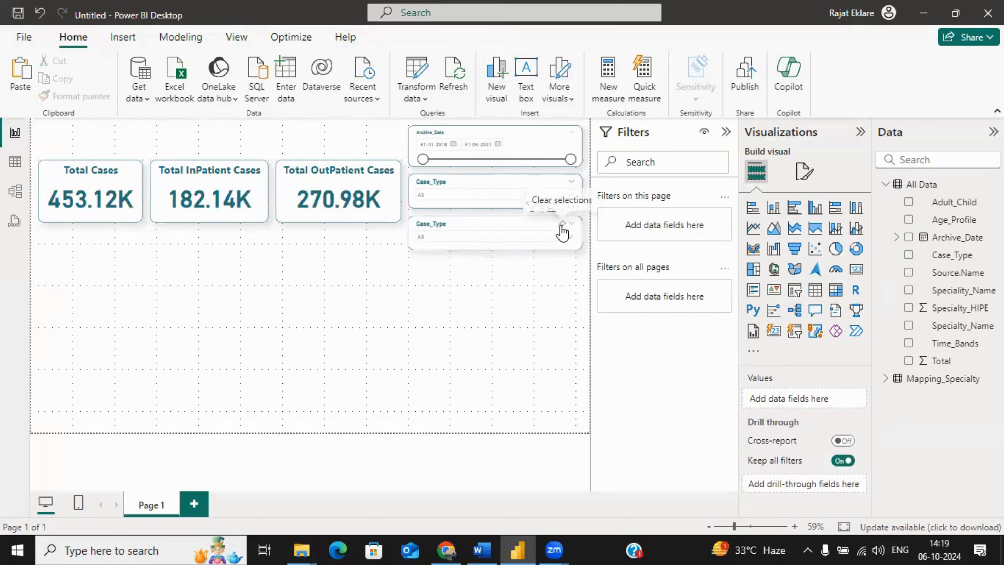
Step: Replace the duplicated slicer's Case_Type field with Speciality_Name
{"action": "left_click", "coordinate": [530, 225]}
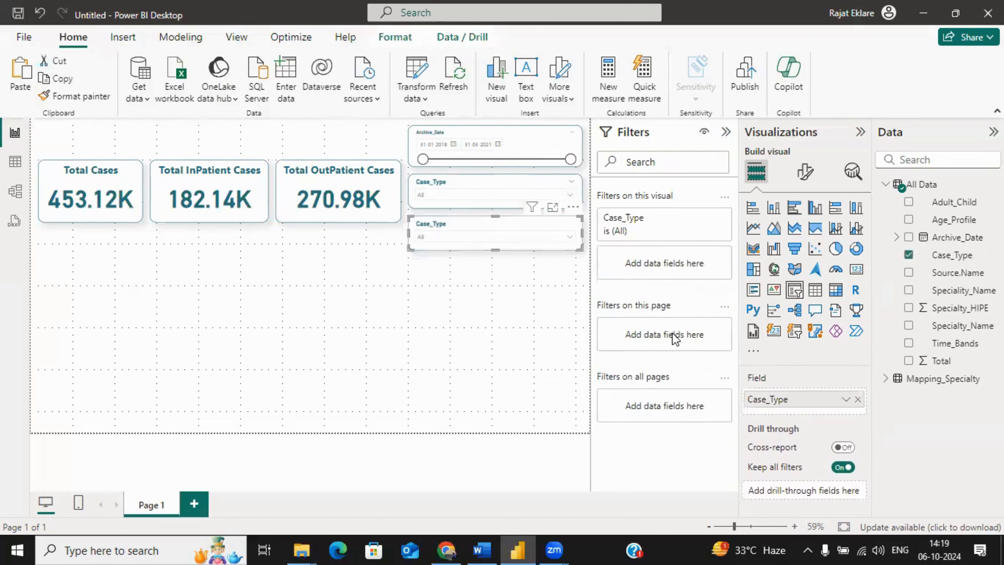
{"action": "left_click", "coordinate": [858, 399]}
{"action": "left_click_drag", "start_coordinate": [954, 290], "coordinate": [816, 388]}
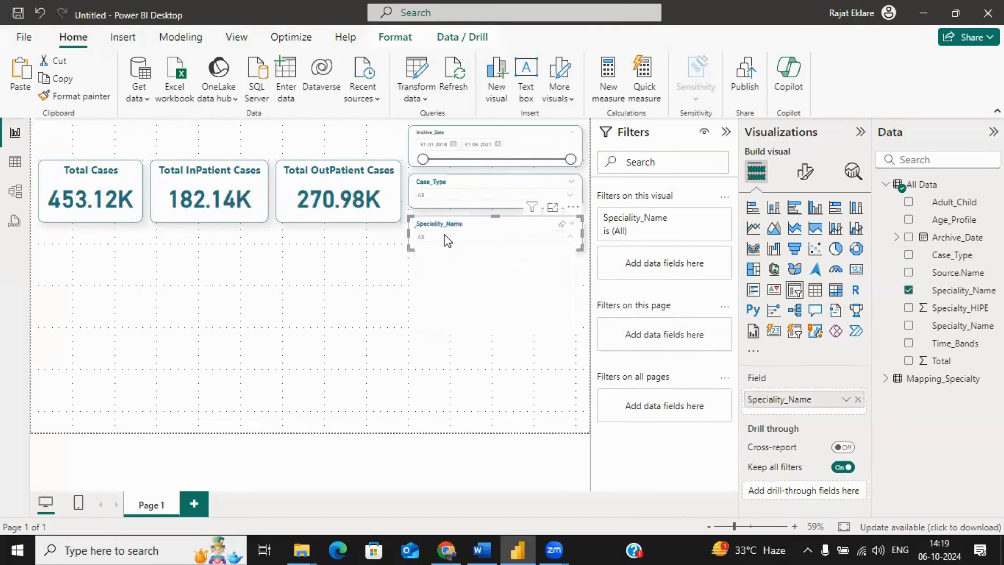
Step: Review the Speciality_Name slicer's values and exclude (Blank) with a basic filter on that visual, keeping all other specialities selected
{"action": "left_click", "coordinate": [444, 235]}
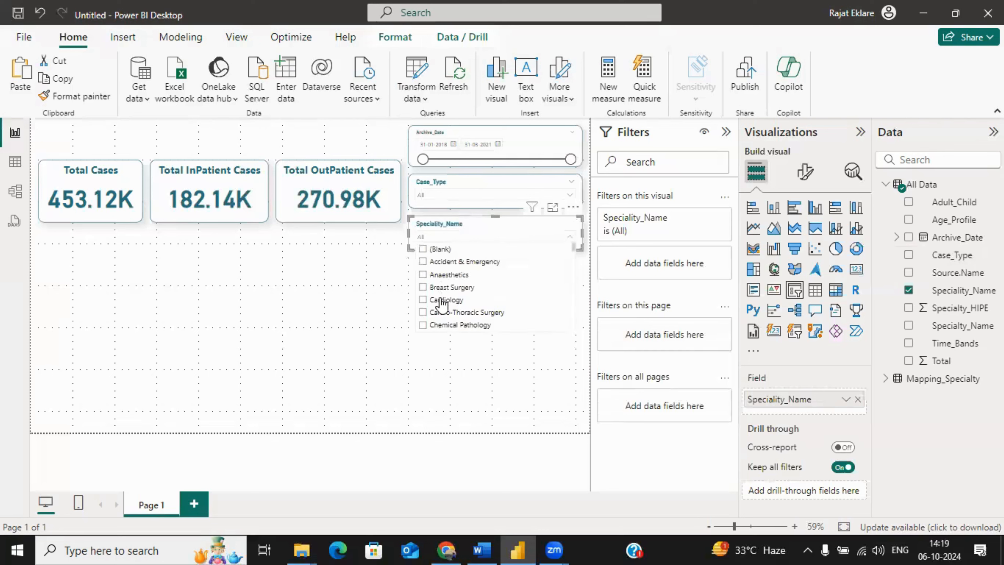
{"action": "left_click", "coordinate": [479, 397]}
{"action": "left_click", "coordinate": [437, 237]}
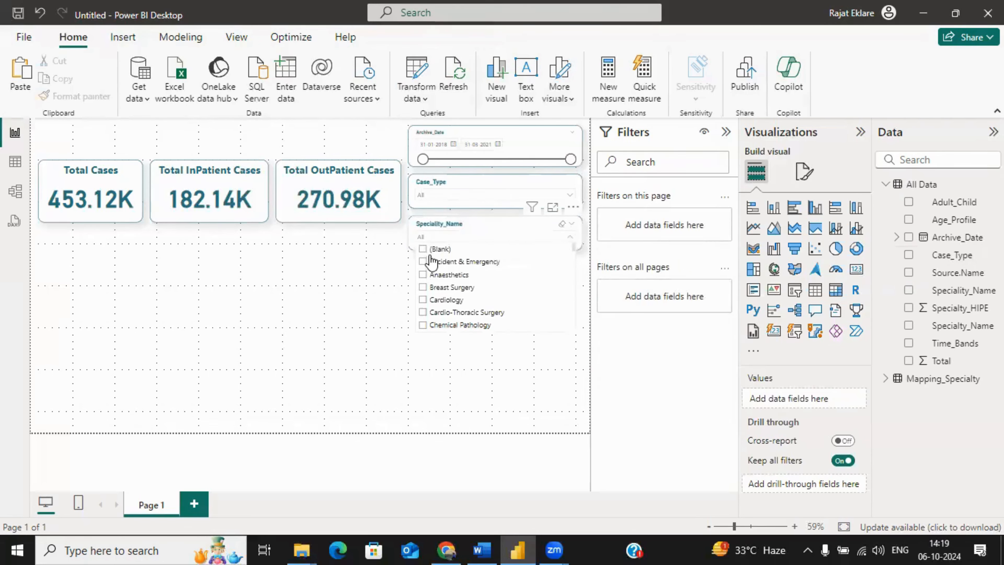
{"action": "left_click", "coordinate": [530, 374]}
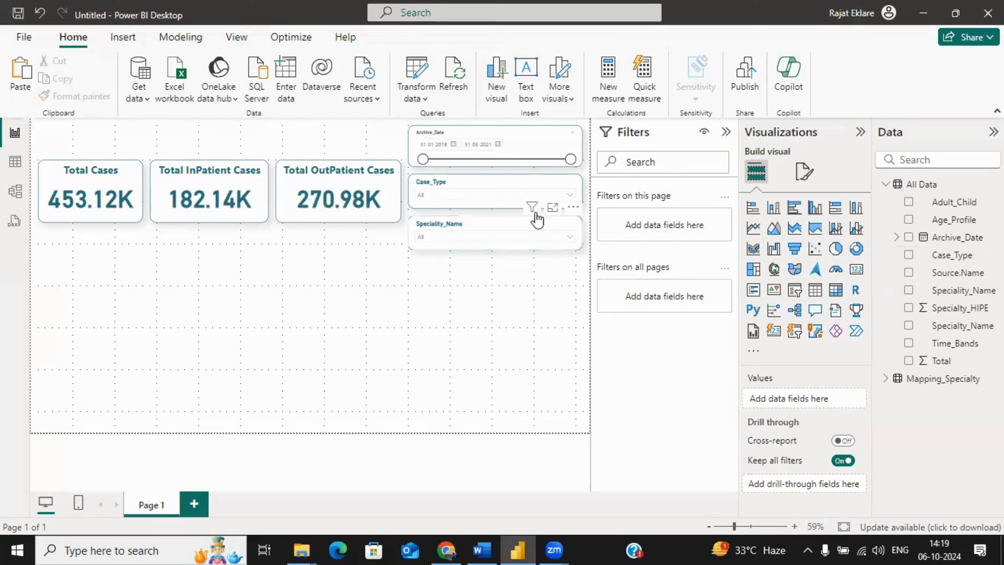
{"action": "left_click", "coordinate": [520, 226]}
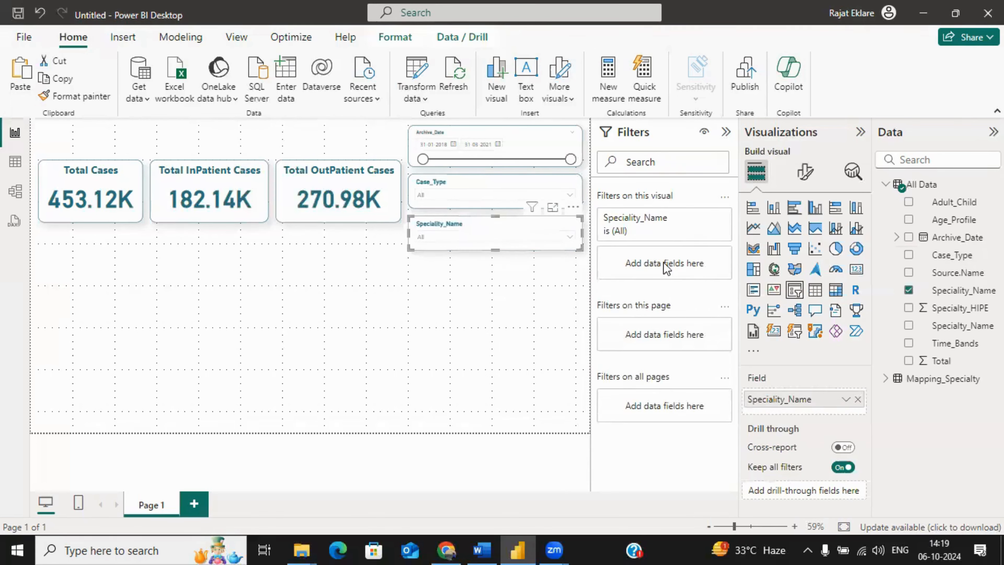
{"action": "left_click_drag", "start_coordinate": [969, 295], "coordinate": [668, 277]}
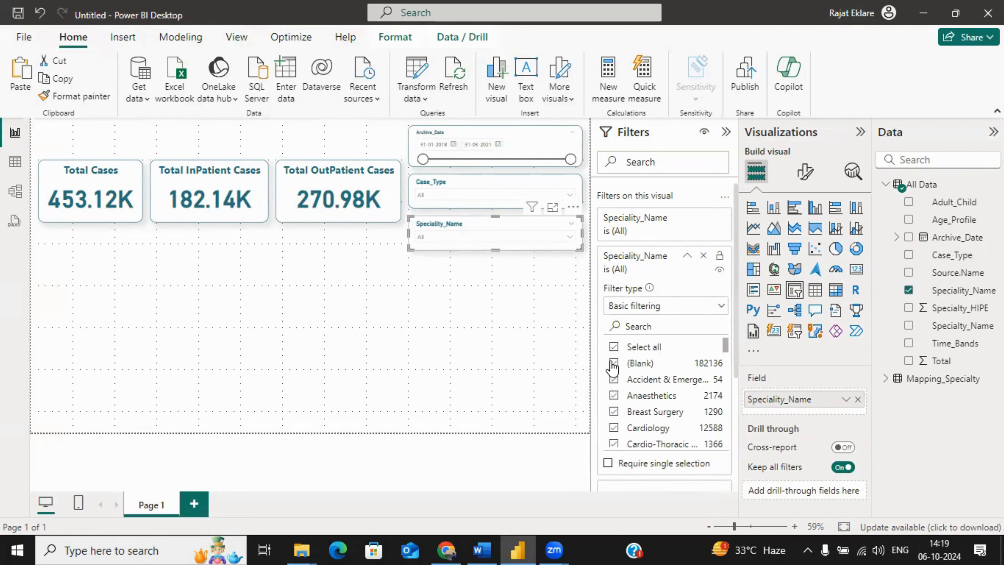
{"action": "left_click", "coordinate": [613, 347]}
{"action": "left_click", "coordinate": [613, 364]}
{"action": "left_click", "coordinate": [502, 296]}
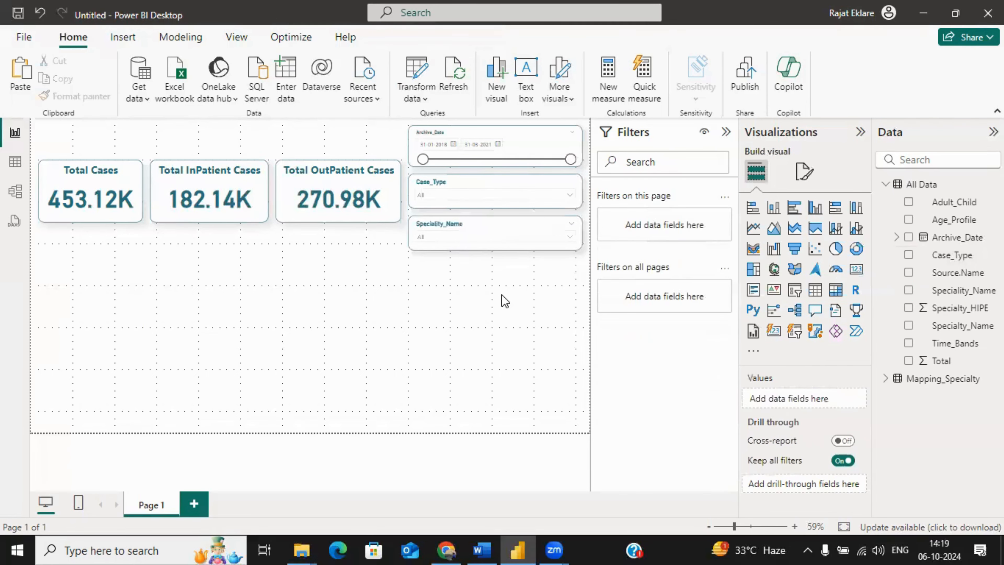
Step: Test the Speciality_Name slicer by selecting Anaesthetics, then clear the selection
{"action": "left_click", "coordinate": [447, 235]}
{"action": "left_click", "coordinate": [441, 262]}
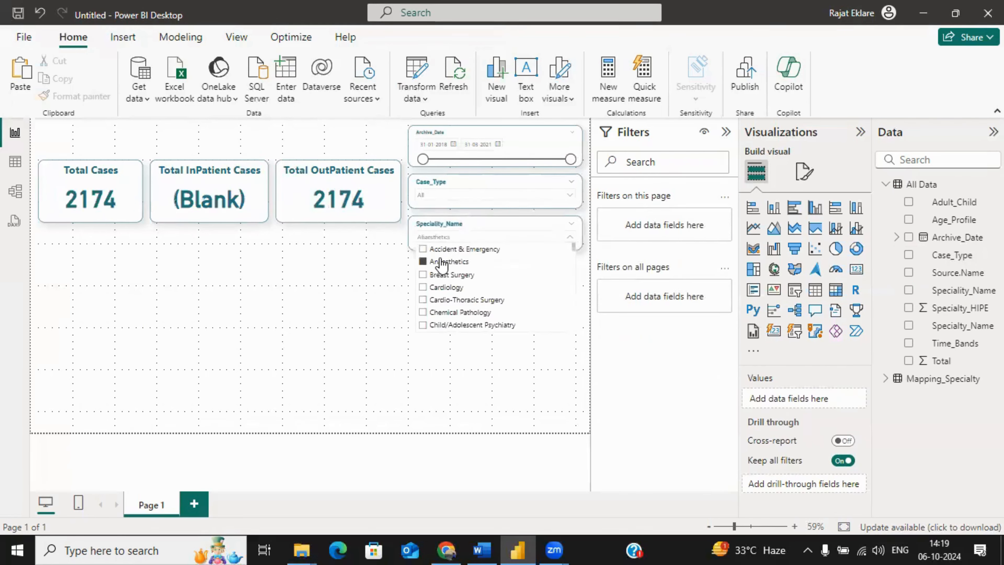
{"action": "left_click", "coordinate": [442, 262]}
{"action": "left_click", "coordinate": [332, 290]}
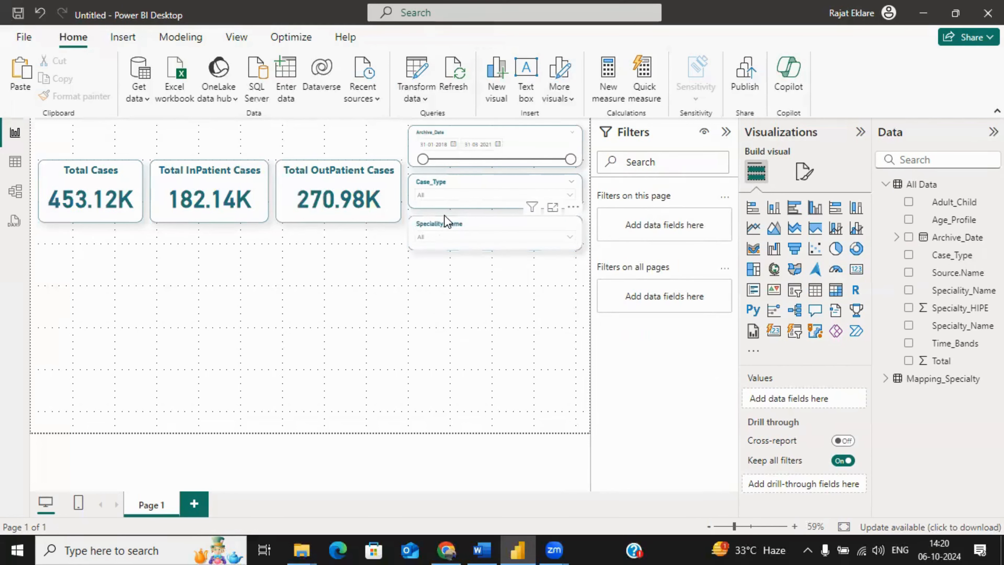
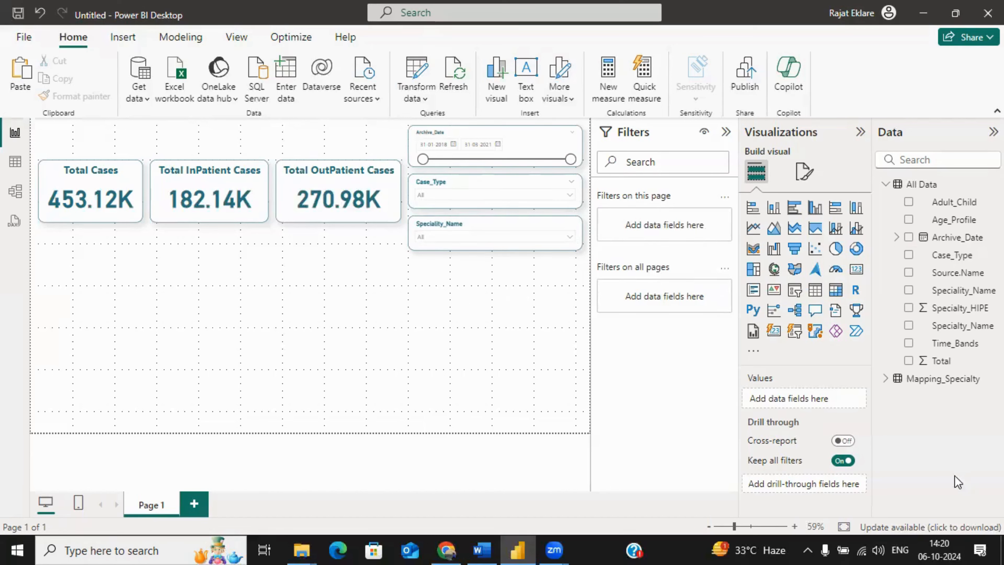
Step: Add an enlarged donut chart below the Total Cases card, with Case_Type as legend and the count of Source.Name as values
{"action": "left_click", "coordinate": [854, 251]}
{"action": "left_click_drag", "start_coordinate": [71, 301], "coordinate": [69, 239]}
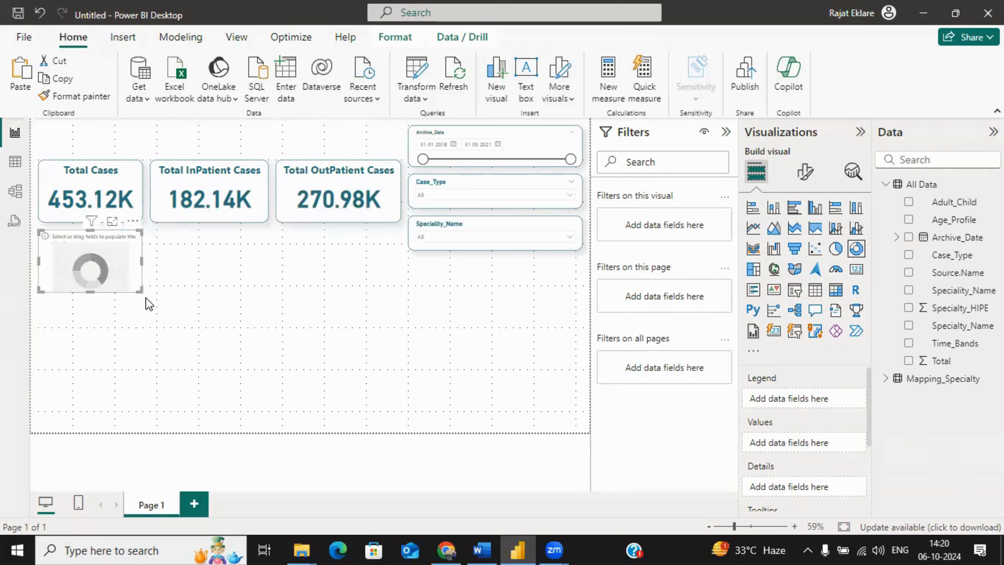
{"action": "left_click_drag", "start_coordinate": [140, 290], "coordinate": [236, 325]}
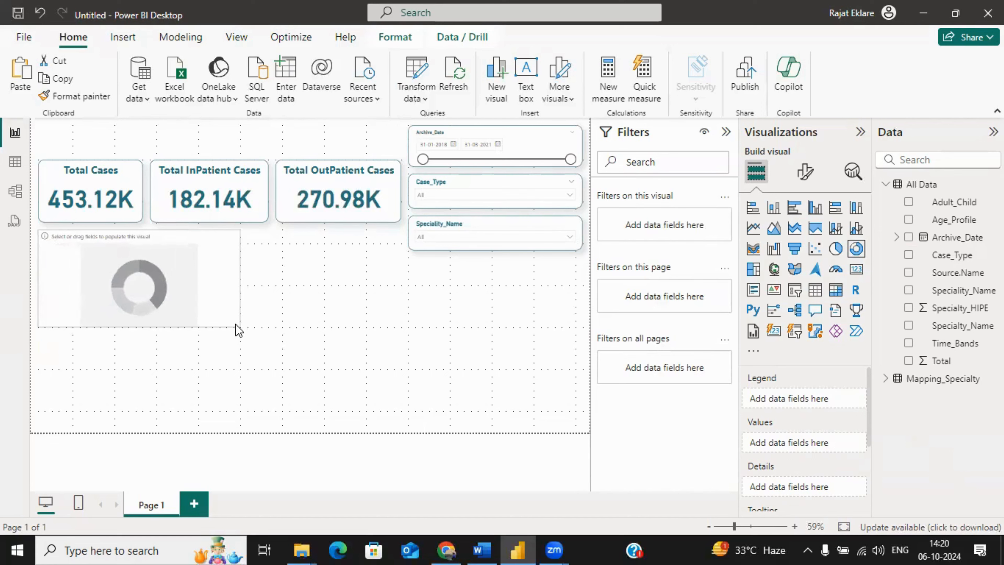
{"action": "left_click_drag", "start_coordinate": [952, 259], "coordinate": [820, 400]}
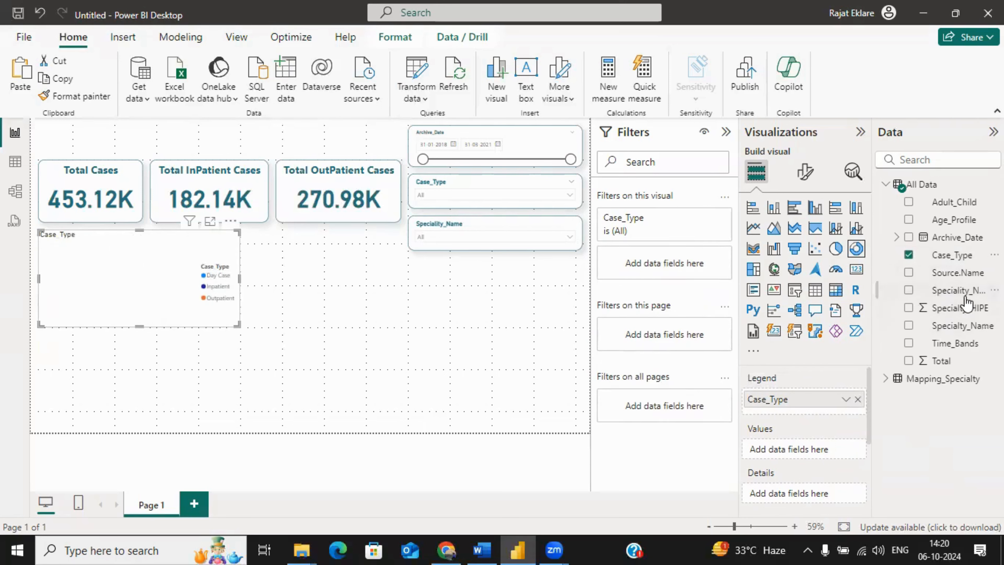
{"action": "left_click_drag", "start_coordinate": [942, 274], "coordinate": [819, 444]}
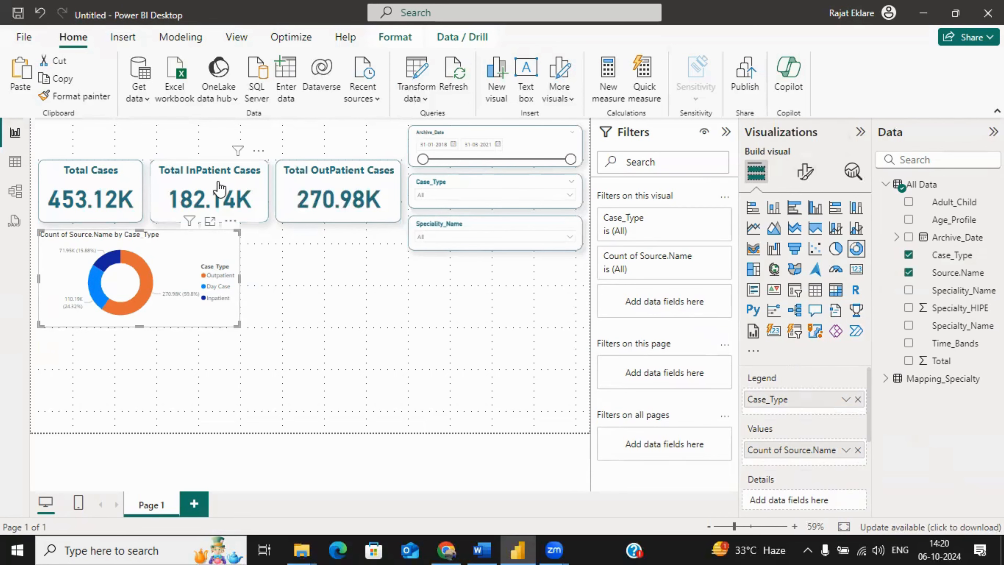
Step: Copy the formatting of the Total InPatient Cases card onto the donut chart with the Format painter
{"action": "left_click", "coordinate": [225, 171]}
{"action": "left_click", "coordinate": [72, 96]}
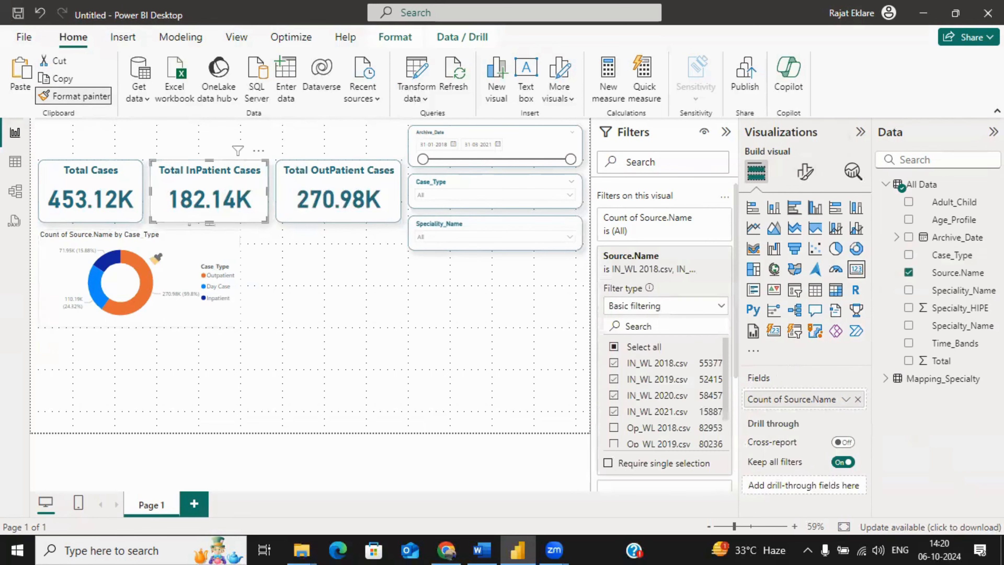
{"action": "left_click", "coordinate": [181, 261]}
{"action": "left_click", "coordinate": [331, 319]}
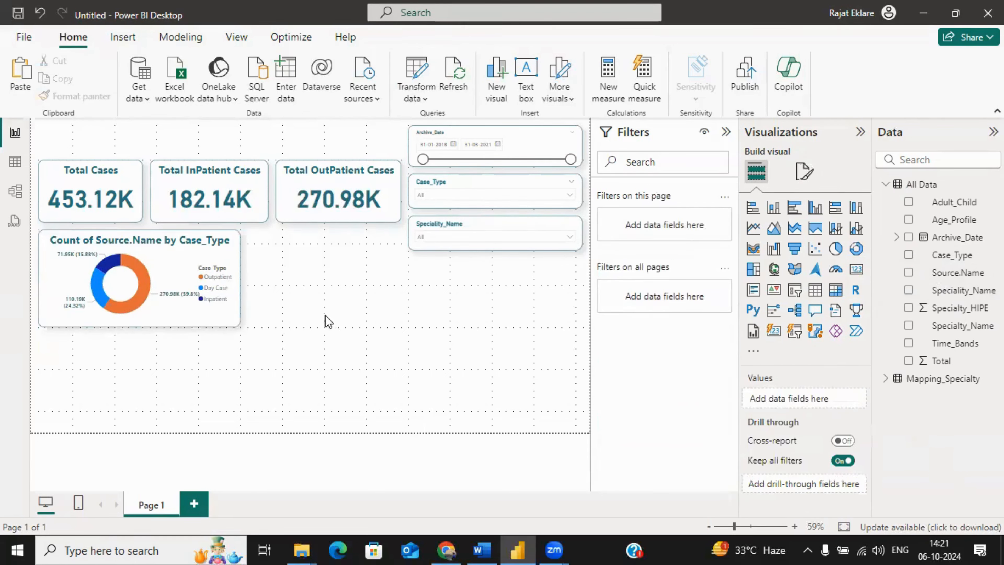
Step: Change the donut chart's title to "Total Cases By Case Types"
{"action": "left_click", "coordinate": [166, 267]}
{"action": "left_click", "coordinate": [805, 172]}
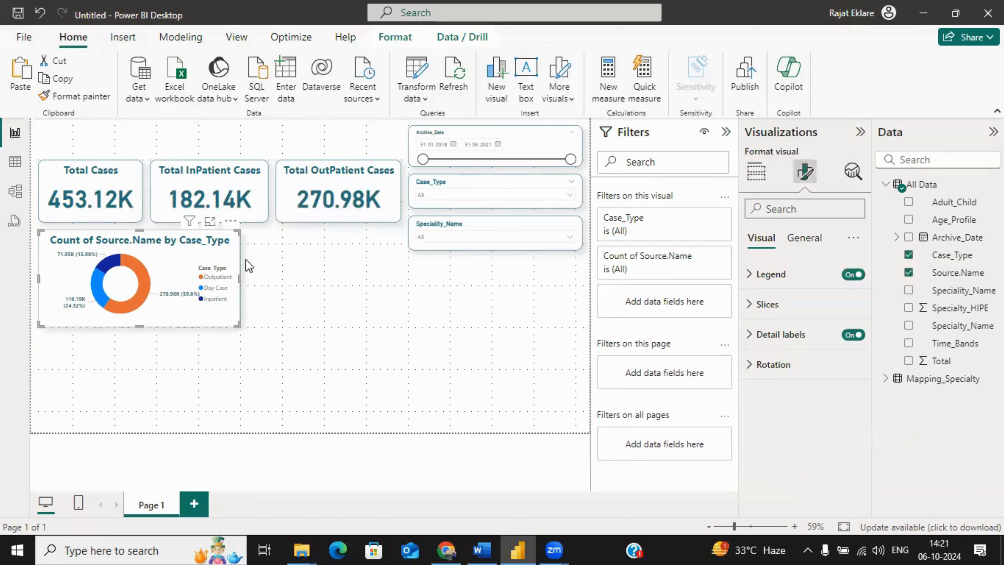
{"action": "left_click", "coordinate": [804, 238]}
{"action": "left_click", "coordinate": [778, 304]}
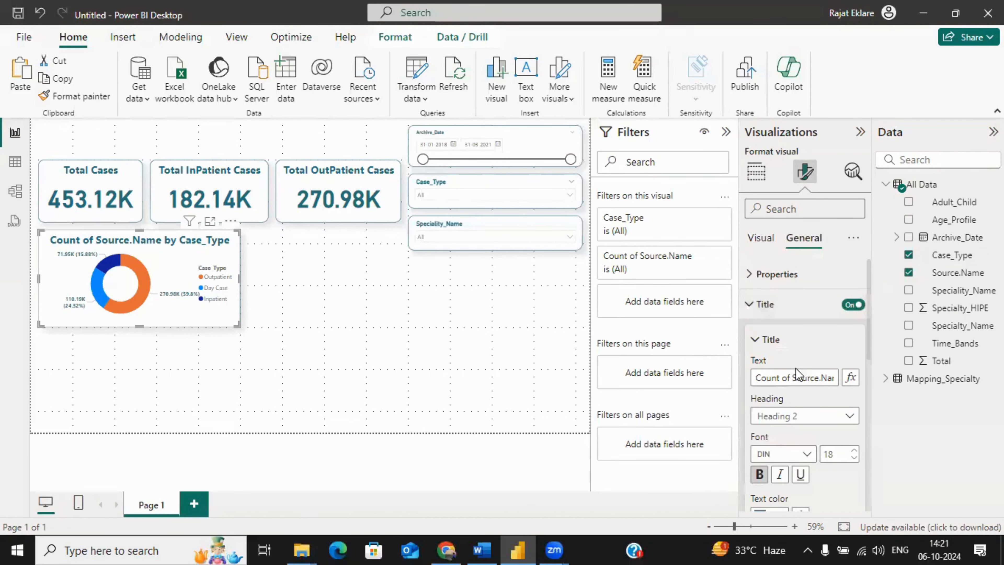
{"action": "left_click", "coordinate": [762, 378]}
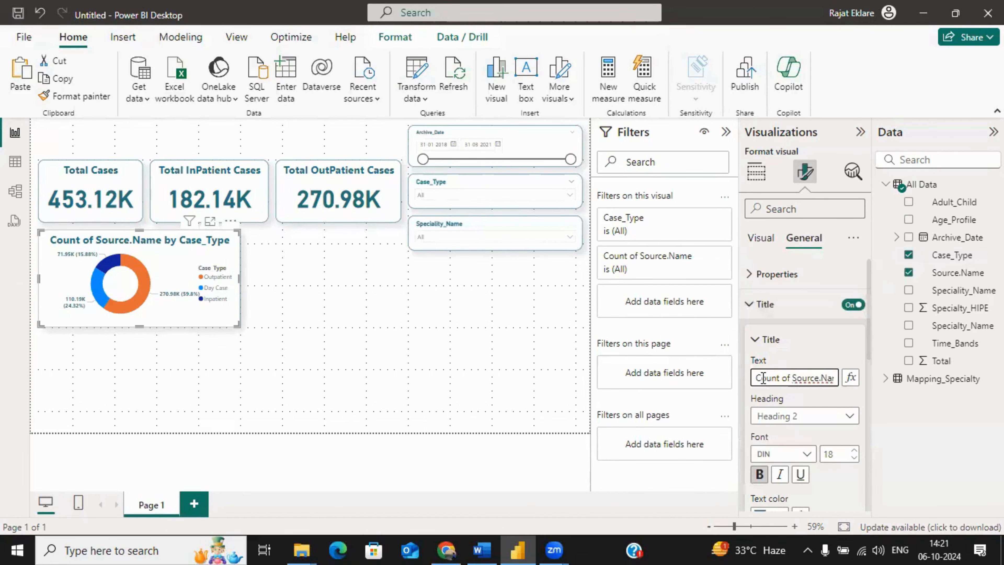
{"action": "key", "text": "ctrl+a"}
{"action": "type", "text": "Ta"}
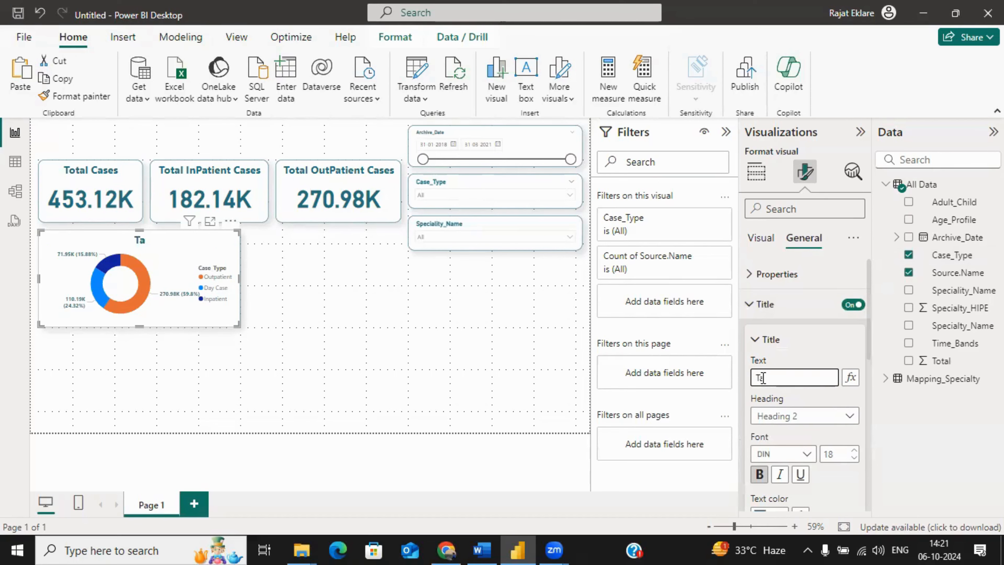
{"action": "key", "text": "BackSpace"}
{"action": "key", "text": "BackSpace"}
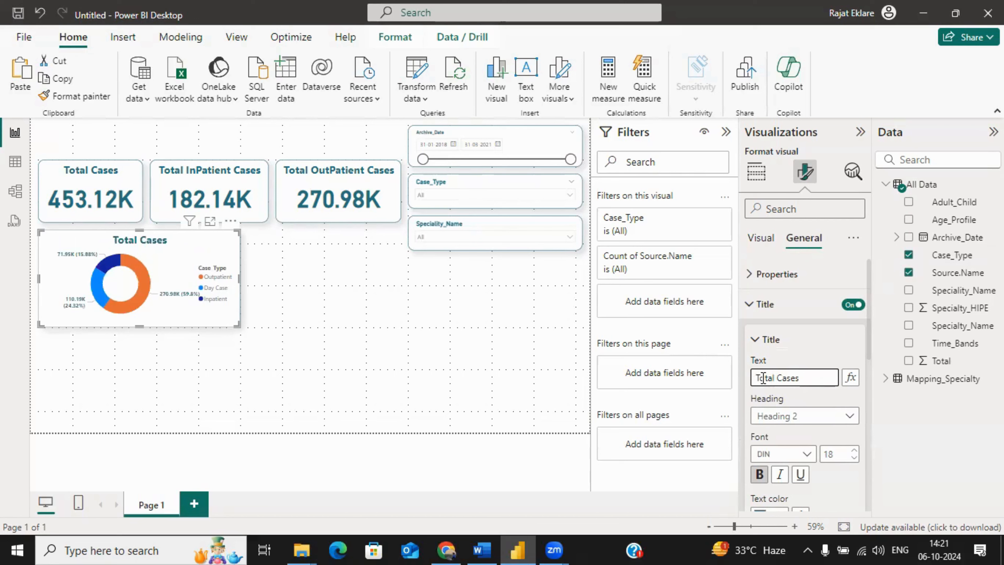
{"action": "key", "text": "BackSpace"}
{"action": "type", "text": "By Case Type"}
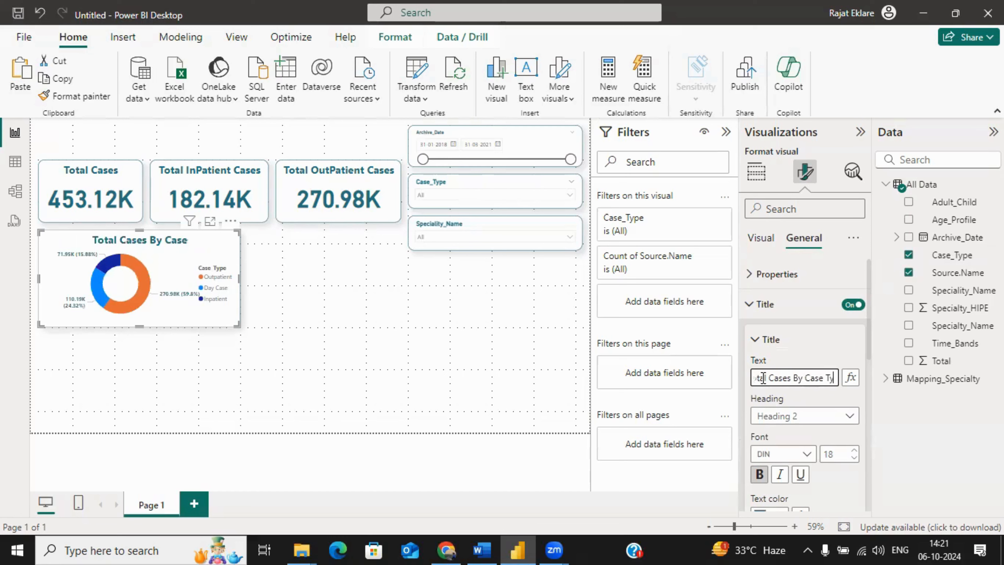
{"action": "type", "text": "s"}
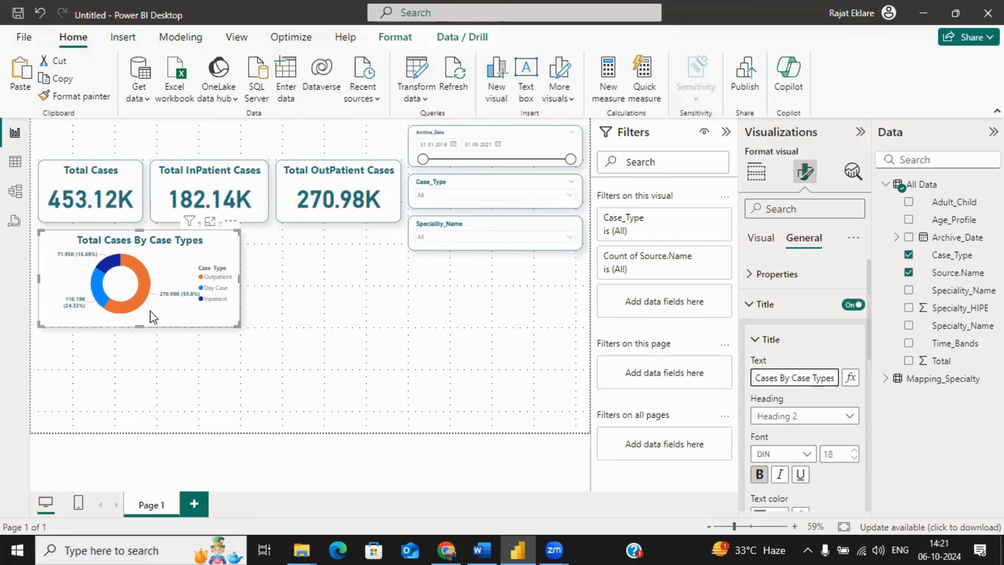
{"action": "left_click", "coordinate": [188, 374]}
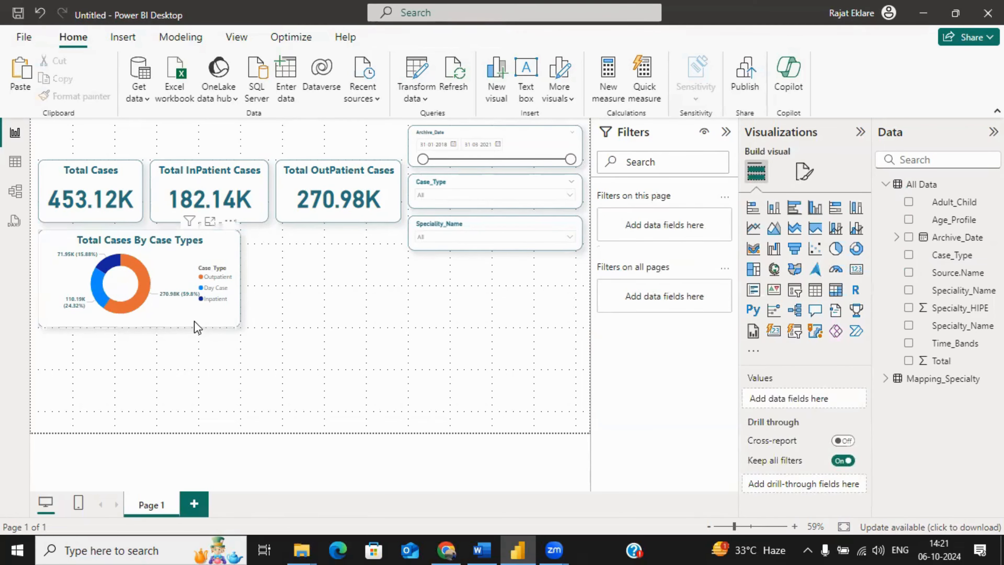
Step: Narrow the donut chart slightly from its right edge to leave room for another visual beside it
{"action": "left_click", "coordinate": [193, 262]}
{"action": "left_click_drag", "start_coordinate": [240, 277], "coordinate": [212, 280]}
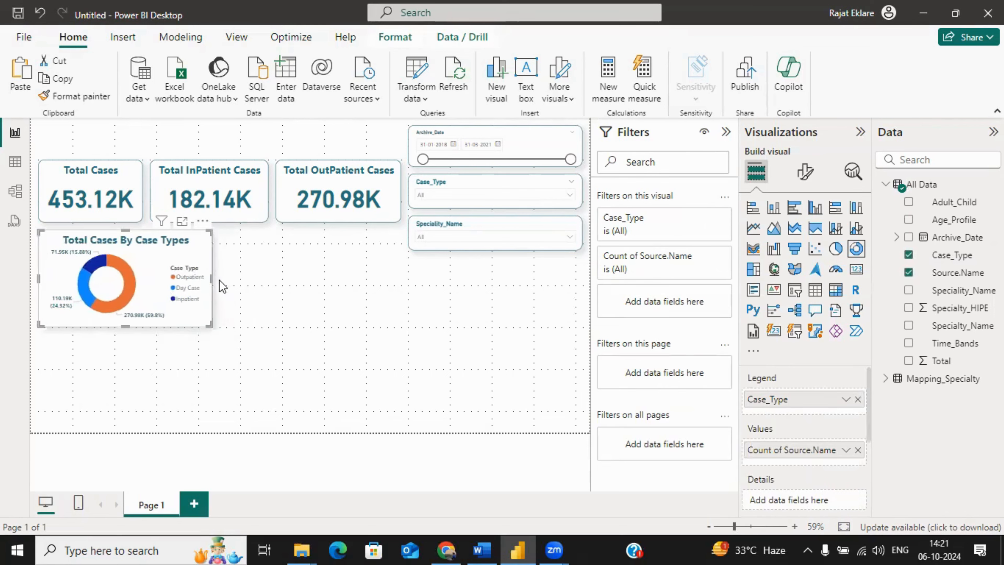
{"action": "left_click", "coordinate": [271, 293]}
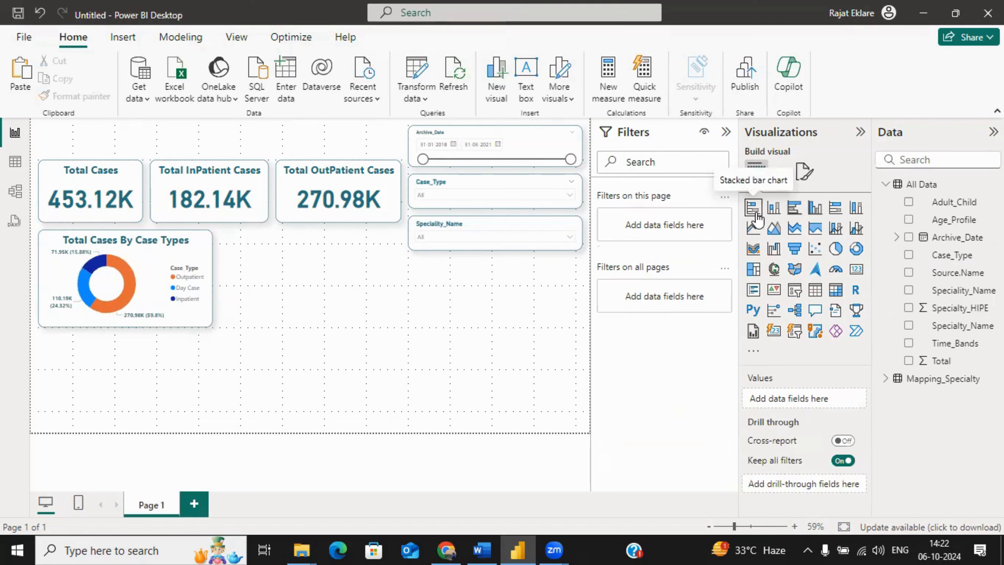
Step: Insert a clustered bar chart right of the donut chart, widen it to align with the cards, and extend it near the page bottom
{"action": "left_click", "coordinate": [796, 217]}
{"action": "left_click_drag", "start_coordinate": [168, 354], "coordinate": [339, 264]}
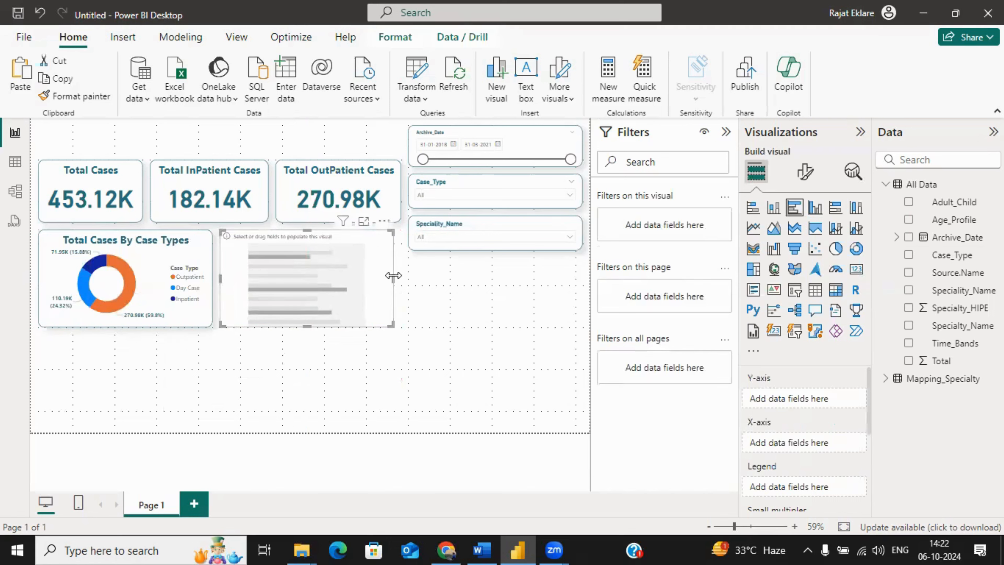
{"action": "left_click_drag", "start_coordinate": [394, 279], "coordinate": [401, 278]}
{"action": "left_click_drag", "start_coordinate": [311, 327], "coordinate": [307, 422]}
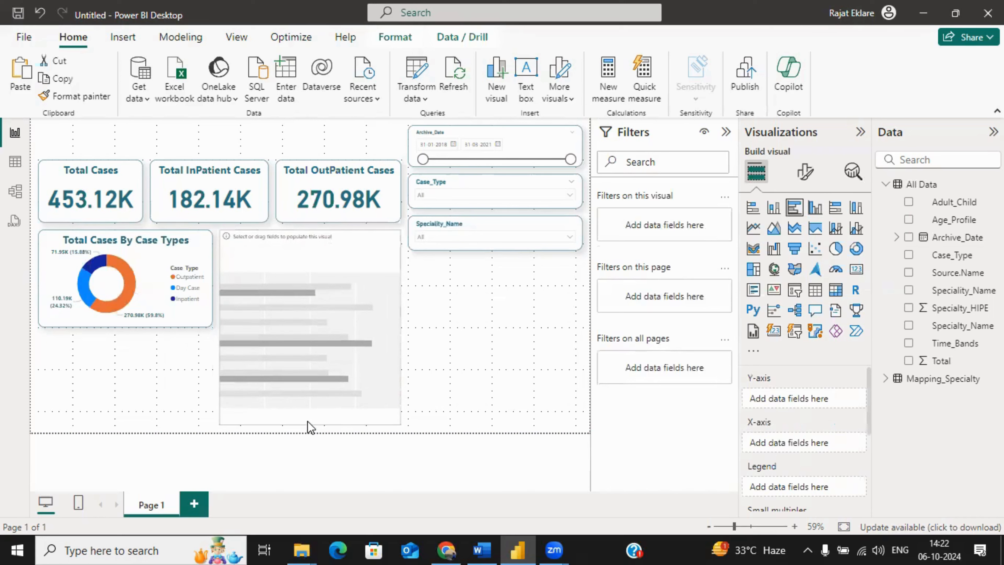
{"action": "left_click", "coordinate": [448, 371]}
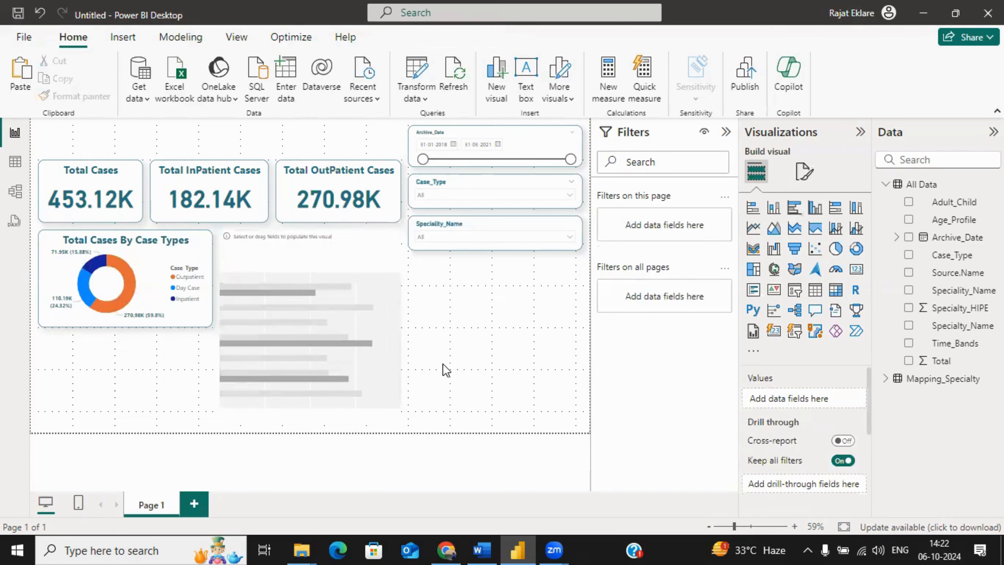
Step: Put Speciality_Name on the bar chart's Y-axis and exclude (Blank) with a basic filter on that visual
{"action": "left_click", "coordinate": [245, 302]}
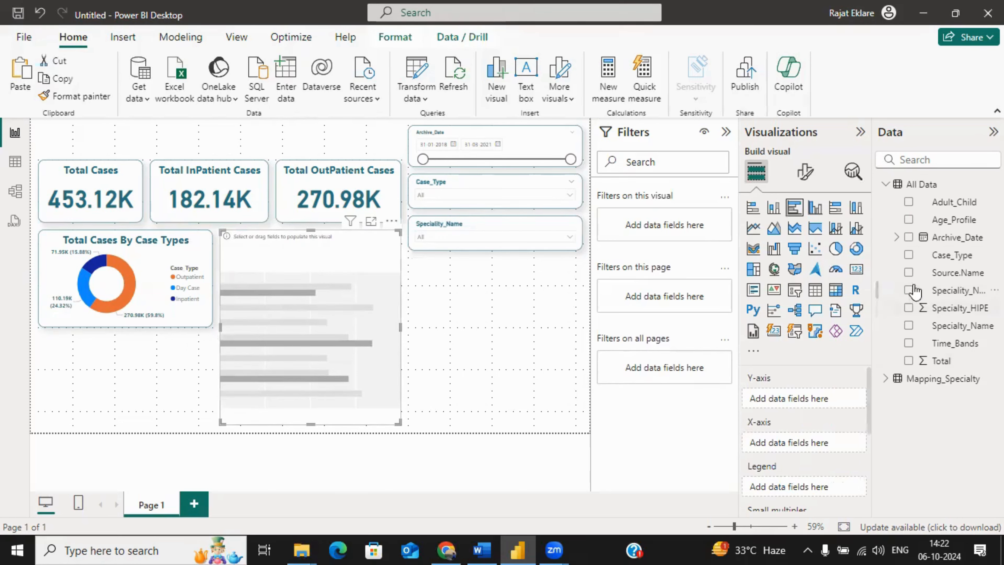
{"action": "left_click_drag", "start_coordinate": [952, 294], "coordinate": [820, 395]}
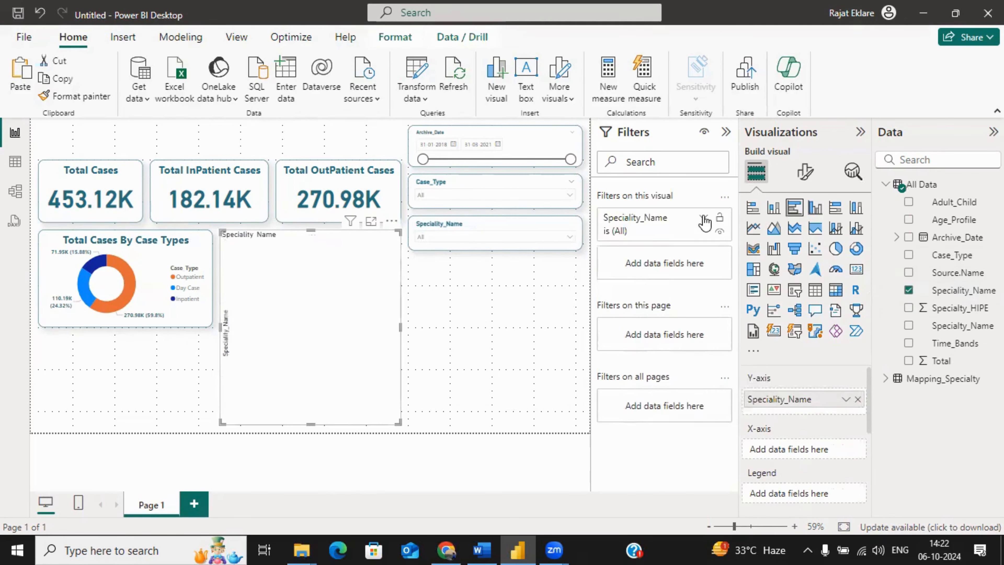
{"action": "left_click", "coordinate": [704, 218]}
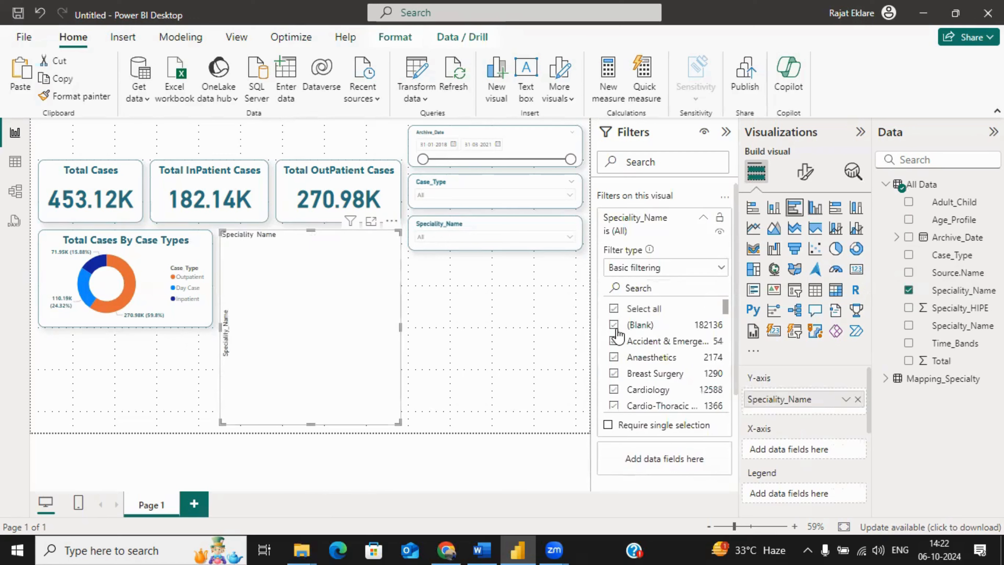
{"action": "left_click", "coordinate": [614, 325]}
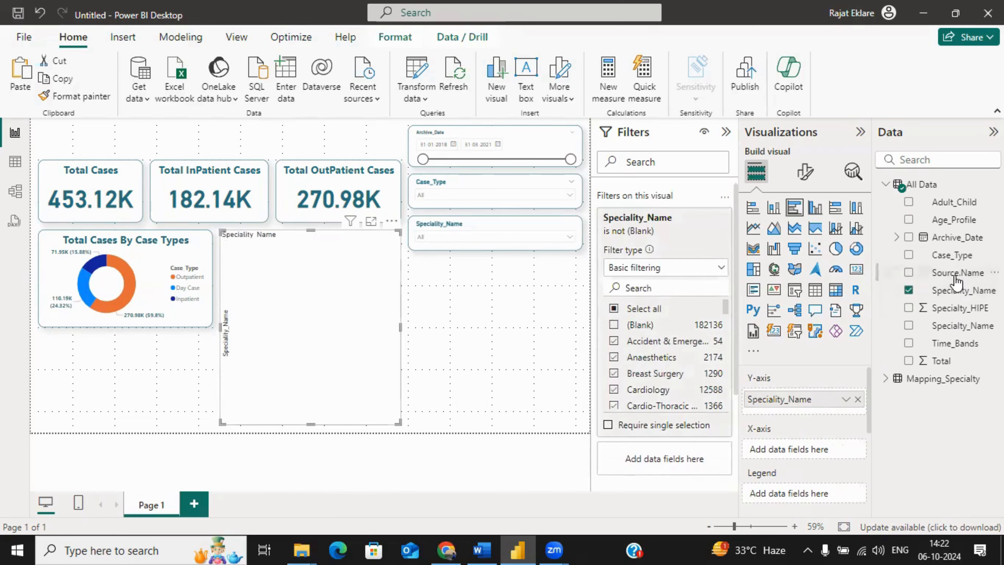
Step: Add Source.Name to the bar chart's X-axis, aggregated as Count
{"action": "left_click_drag", "start_coordinate": [955, 273], "coordinate": [830, 451]}
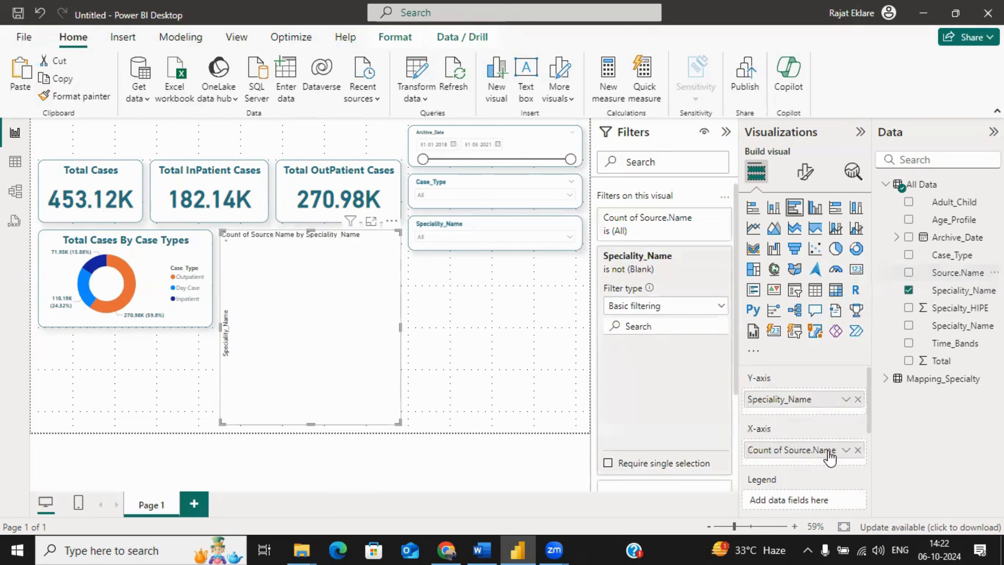
{"action": "left_click", "coordinate": [844, 449]}
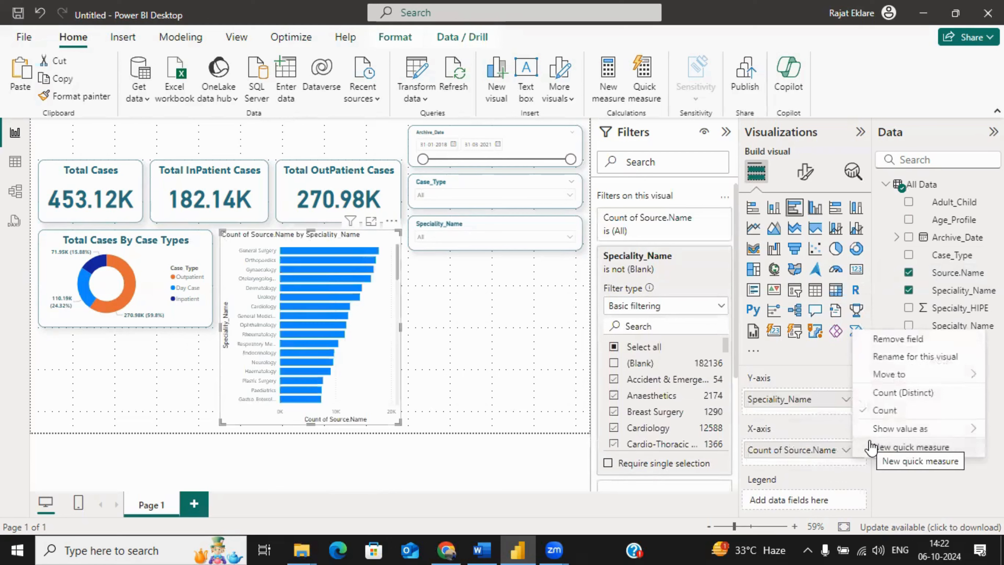
{"action": "left_click", "coordinate": [876, 410]}
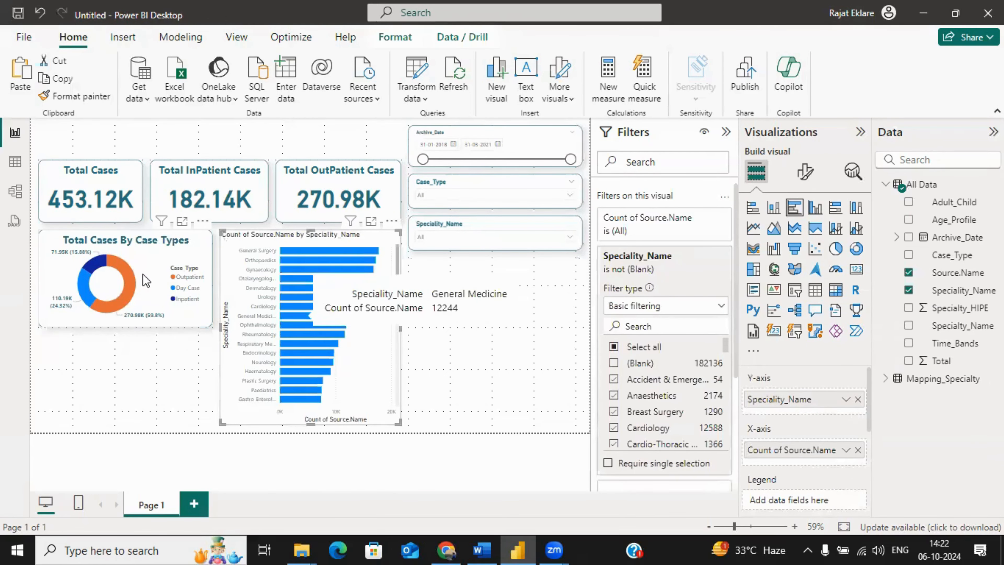
Step: Copy the donut chart's formatting onto the speciality bar chart with the Format painter
{"action": "left_click", "coordinate": [152, 276]}
{"action": "left_click", "coordinate": [95, 98]}
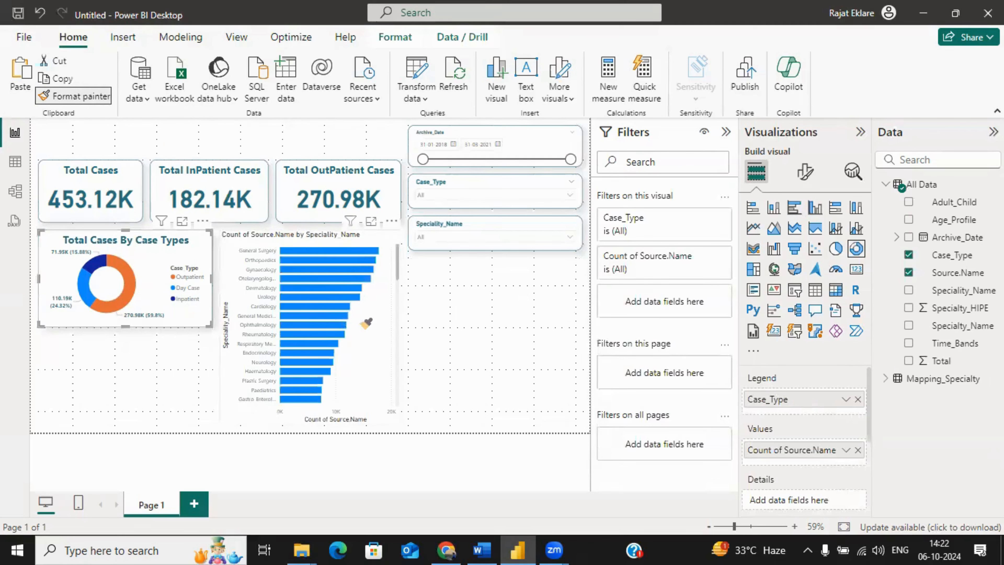
{"action": "left_click", "coordinate": [385, 340]}
{"action": "left_click", "coordinate": [461, 366]}
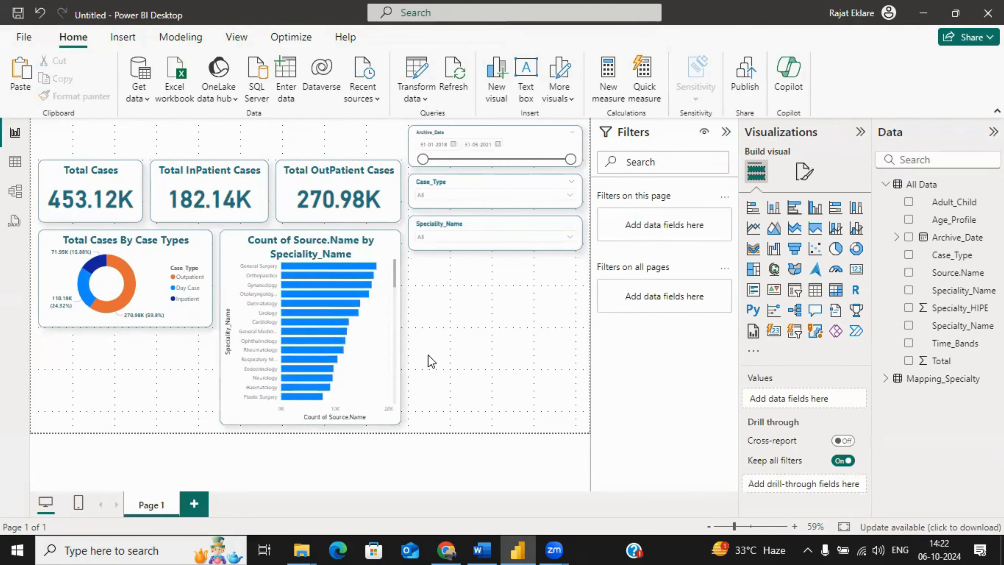
Step: Turn on data labels for the speciality bar chart
{"action": "left_click", "coordinate": [372, 338]}
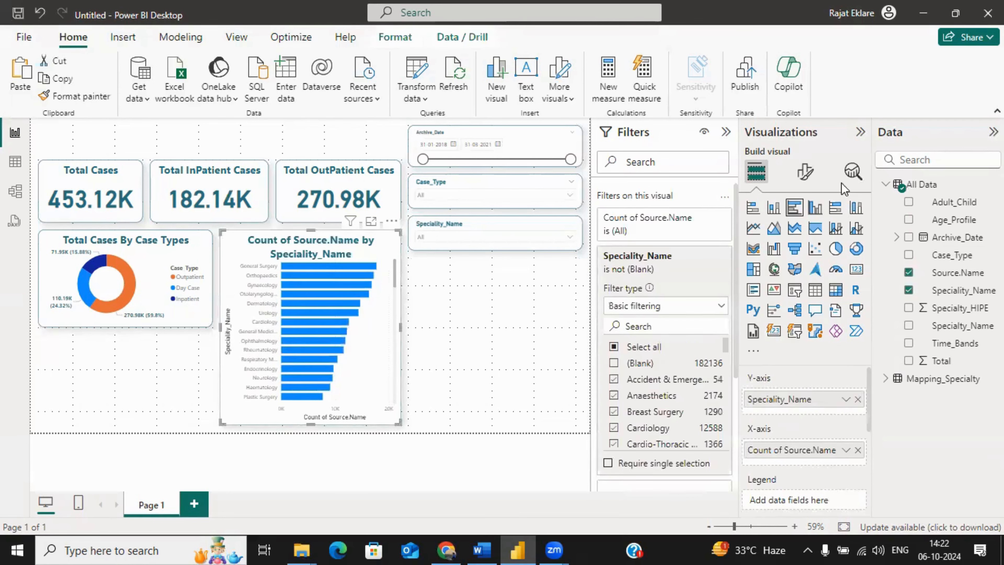
{"action": "left_click", "coordinate": [804, 171]}
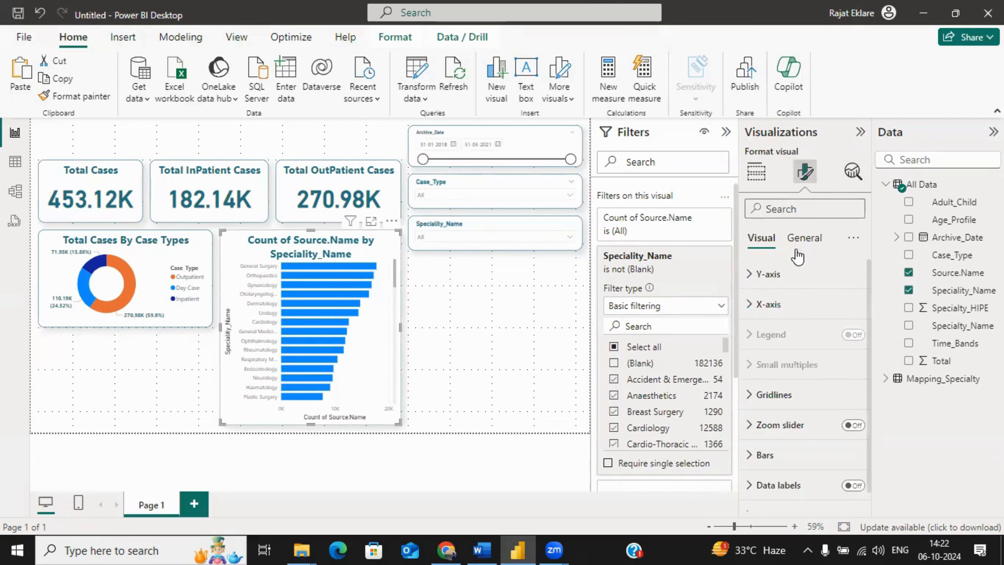
{"action": "left_click", "coordinate": [853, 485]}
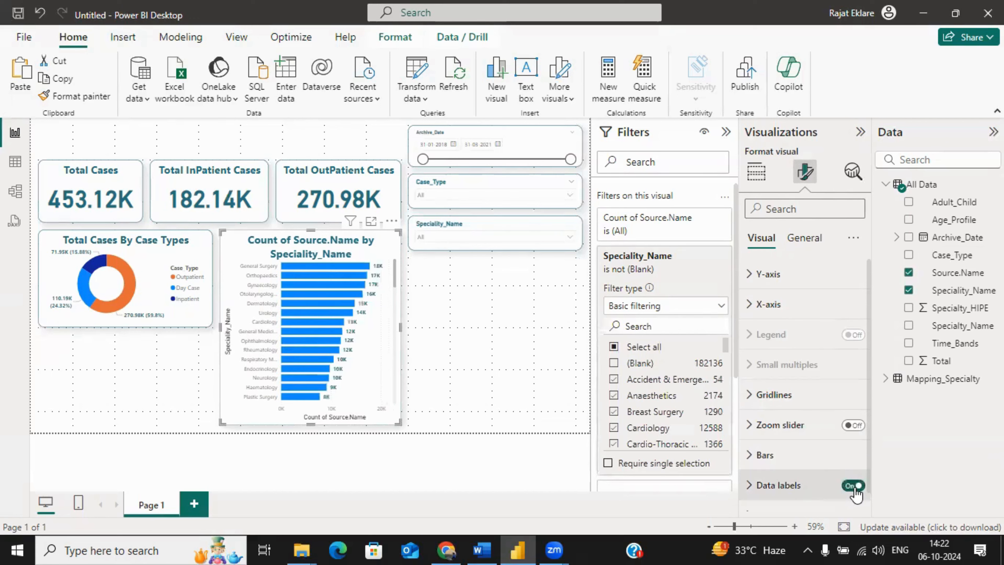
Step: Set the bar chart's vertical gridlines to black with a solid line style
{"action": "left_click", "coordinate": [777, 395]}
{"action": "left_click", "coordinate": [779, 468]}
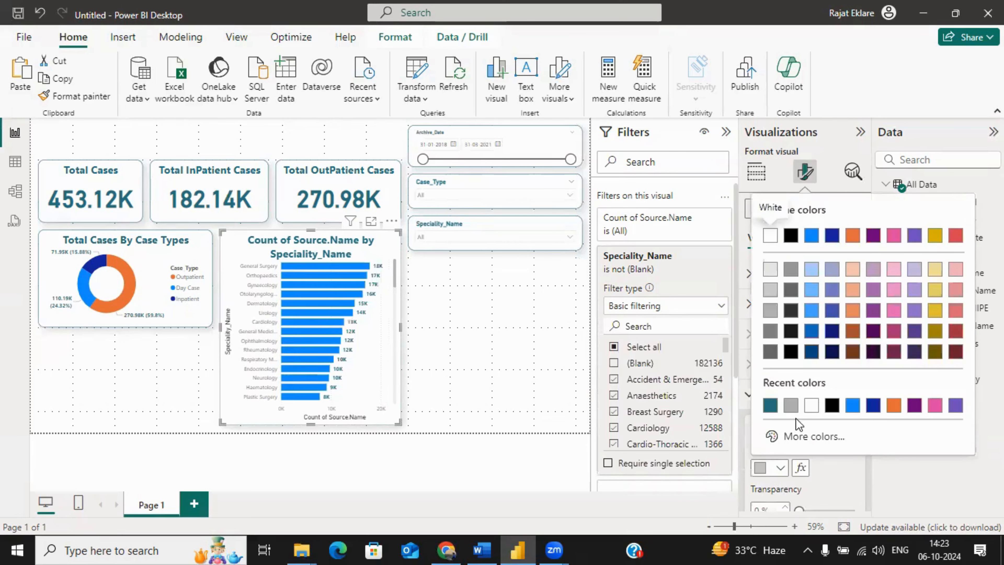
{"action": "left_click", "coordinate": [830, 409]}
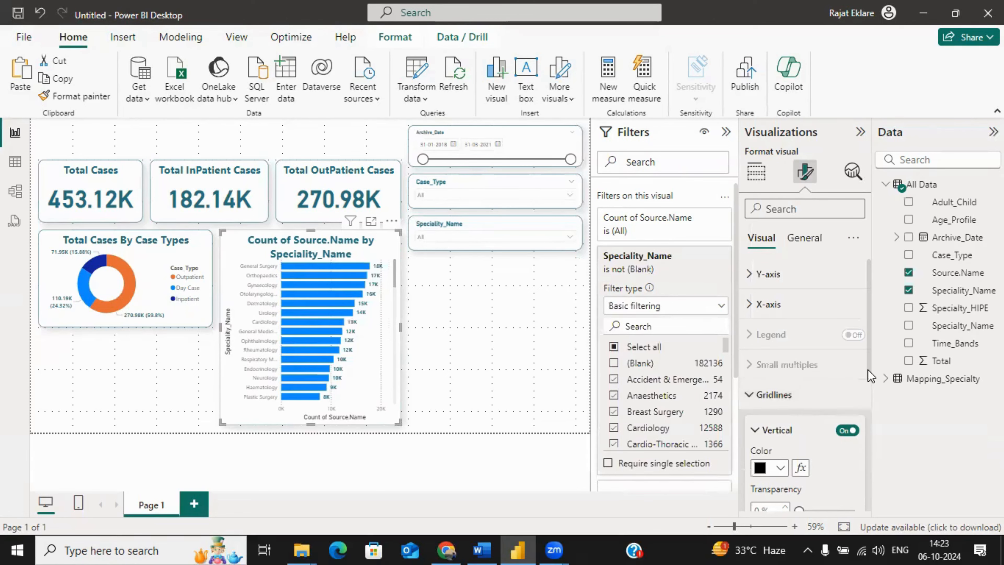
{"action": "scroll", "coordinate": [869, 376], "scroll_direction": "down", "scroll_amount": 3}
{"action": "left_click", "coordinate": [824, 432]}
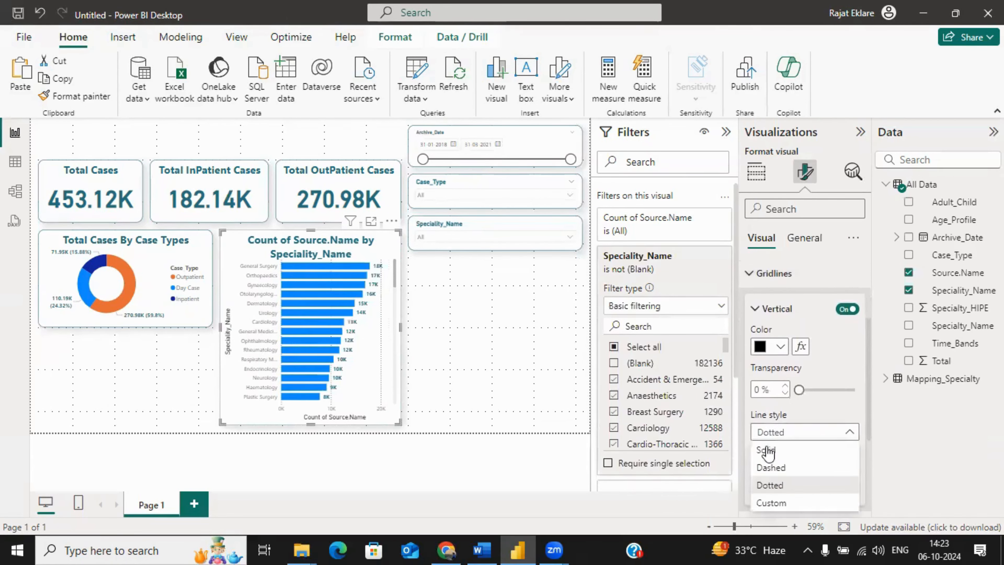
{"action": "left_click", "coordinate": [766, 451]}
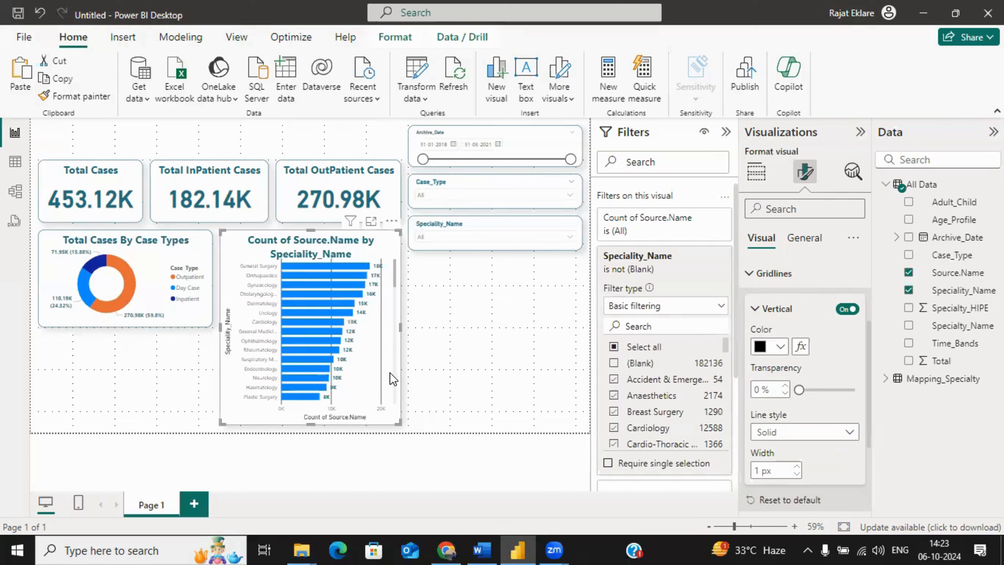
Step: Make the speciality bar chart's Y-axis value labels bold and colour them with the recently used dark teal
{"action": "left_click", "coordinate": [804, 237]}
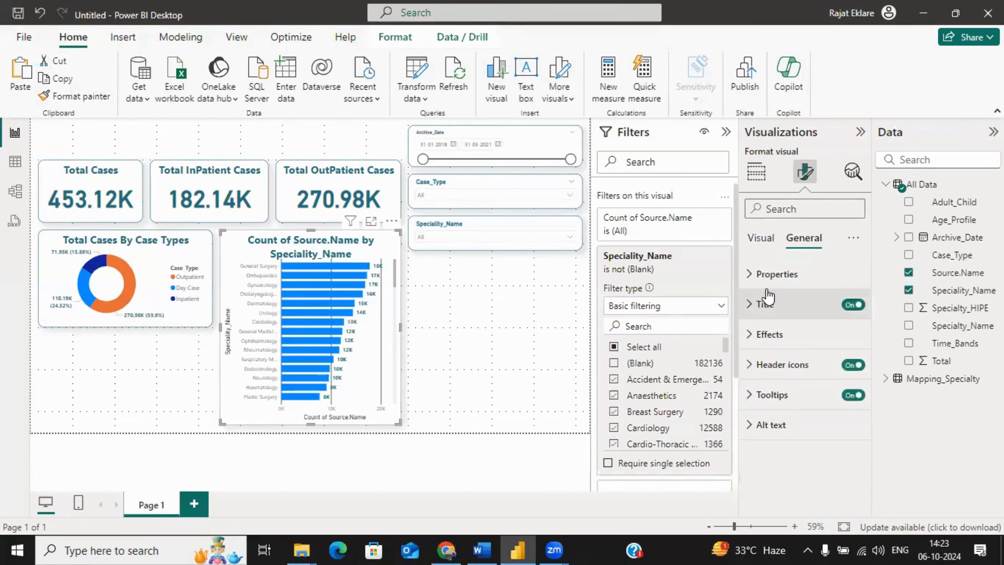
{"action": "left_click", "coordinate": [769, 278]}
{"action": "left_click", "coordinate": [769, 288]}
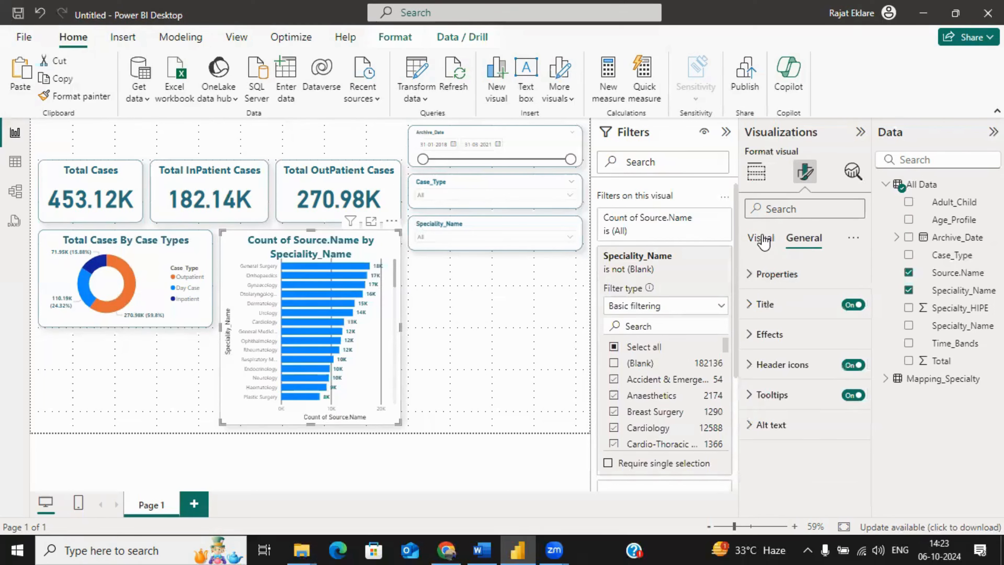
{"action": "left_click", "coordinate": [761, 237]}
{"action": "left_click", "coordinate": [767, 282]}
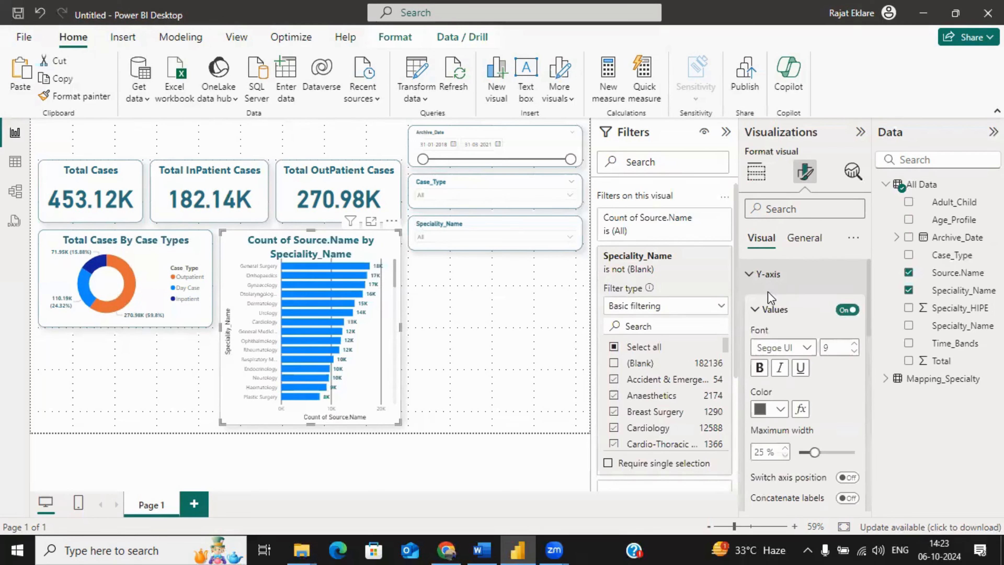
{"action": "left_click", "coordinate": [784, 412]}
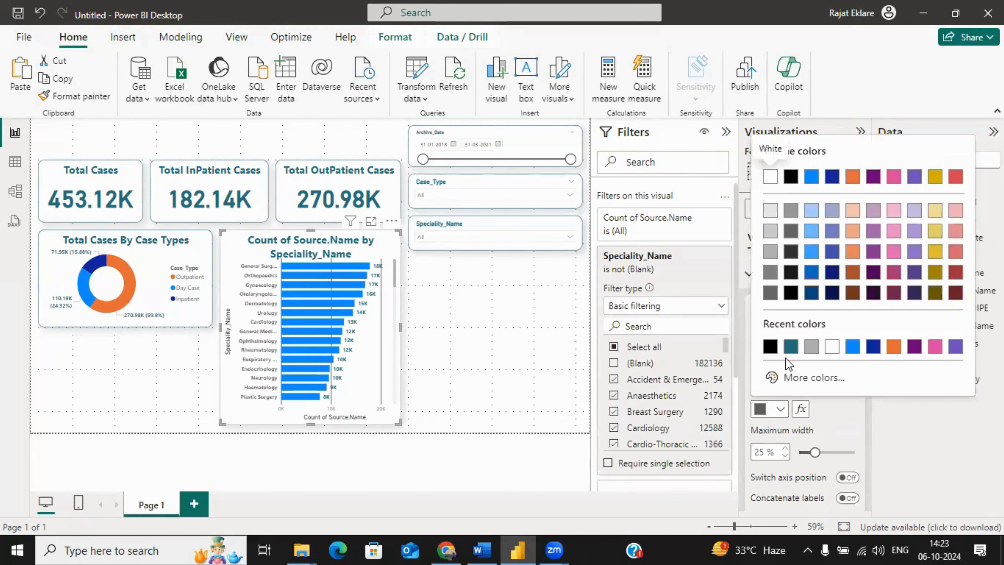
{"action": "left_click", "coordinate": [789, 347]}
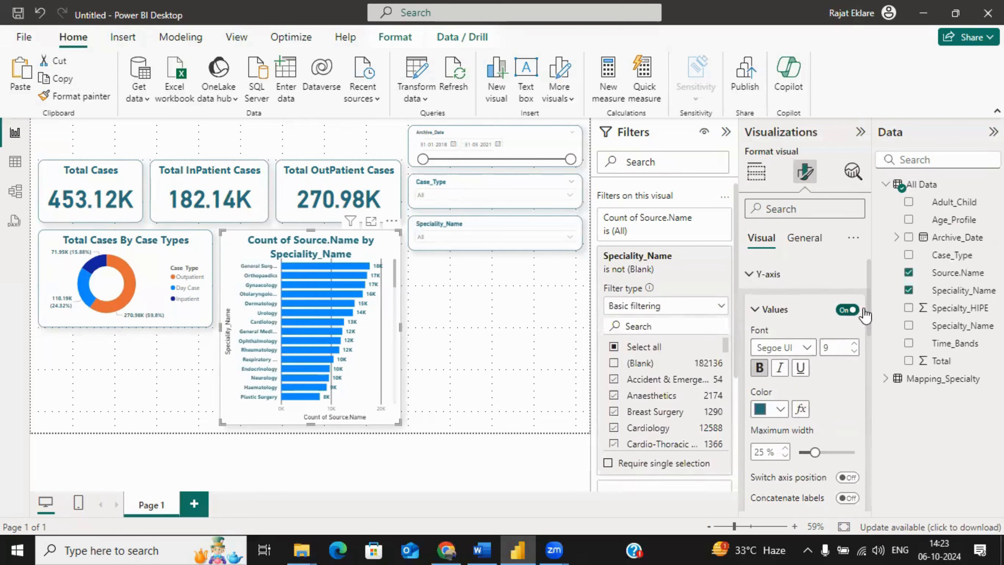
Step: Set the bar chart's Y-axis title text to "Speciality"
{"action": "scroll", "coordinate": [867, 327], "scroll_direction": "down", "scroll_amount": 4}
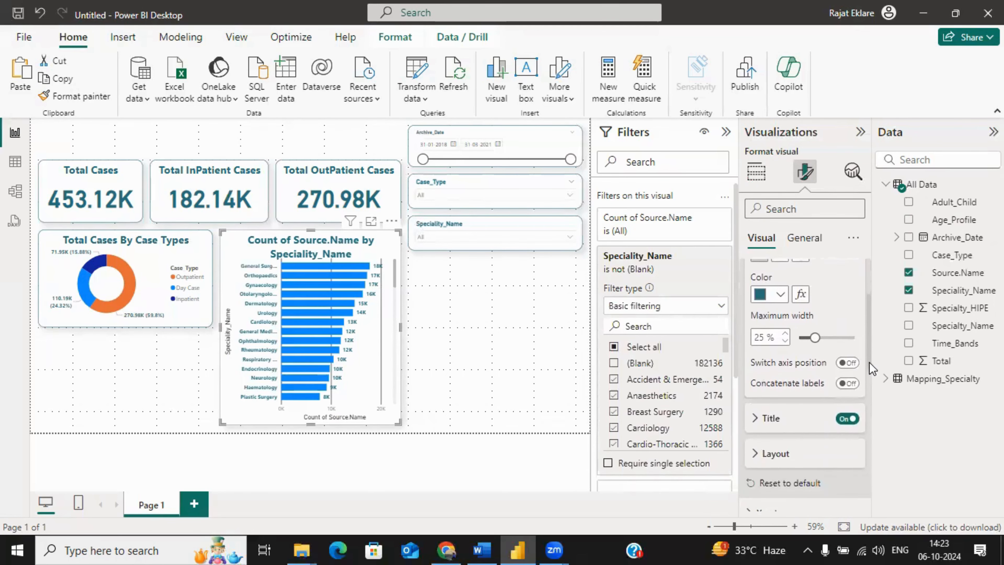
{"action": "left_click", "coordinate": [765, 408]}
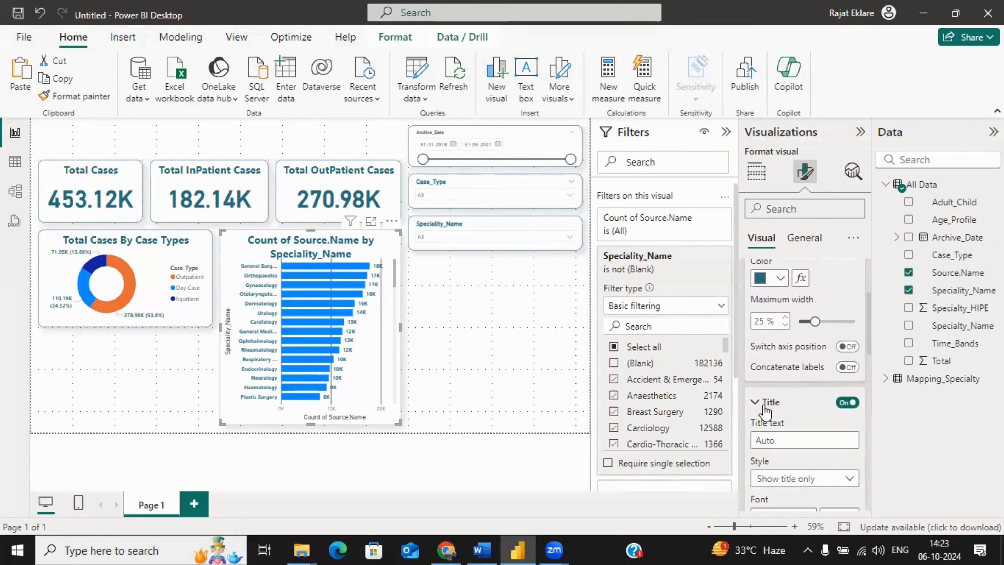
{"action": "left_click", "coordinate": [756, 439]}
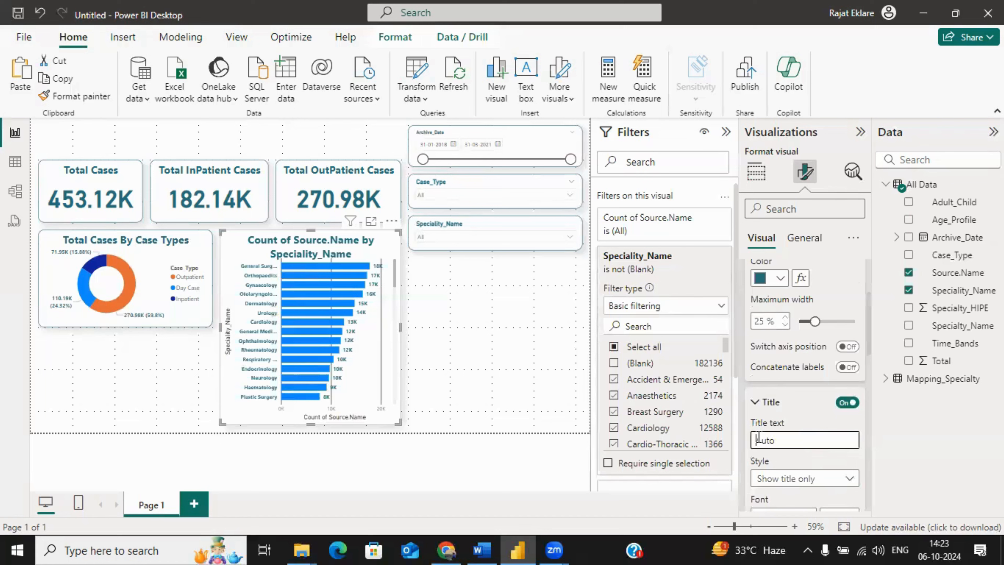
{"action": "double_click", "coordinate": [767, 438]}
{"action": "type", "text": "Speciality"}
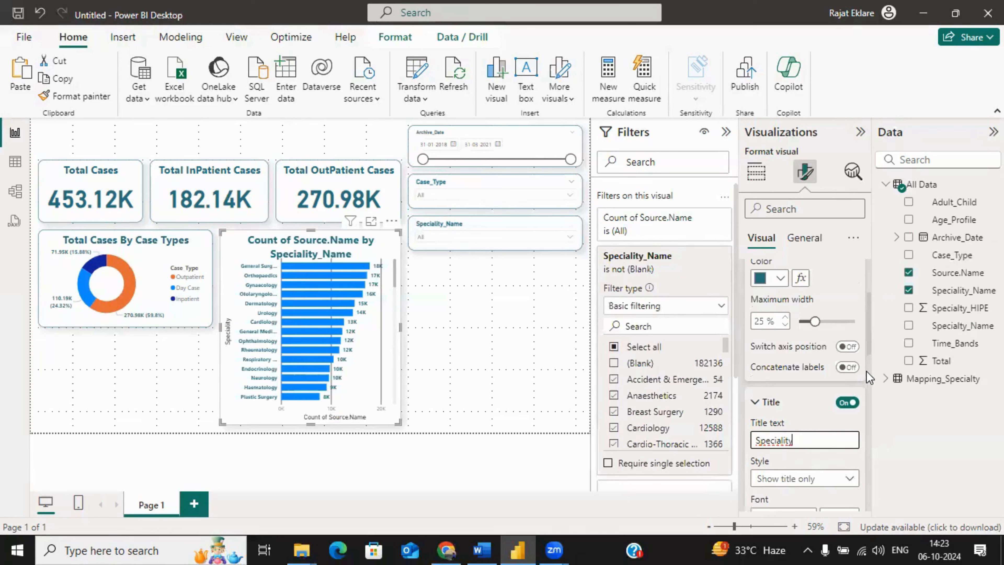
{"action": "scroll", "coordinate": [870, 361], "scroll_direction": "down", "scroll_amount": 1}
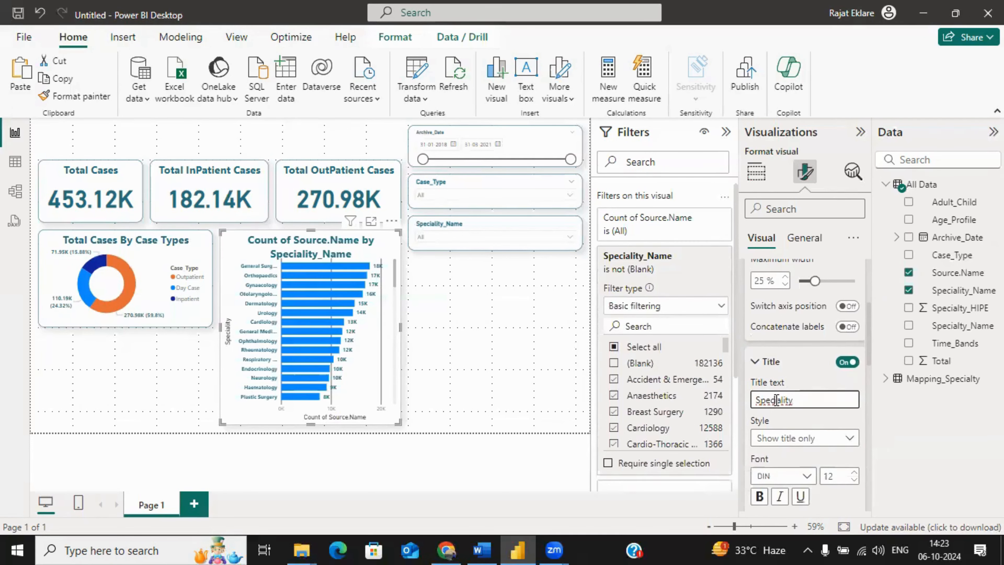
{"action": "right_click", "coordinate": [766, 402]}
{"action": "key", "text": "Escape"}
Step: Format the Y-axis title as bold dark teal text with the "Show title only" style
{"action": "left_click", "coordinate": [787, 439]}
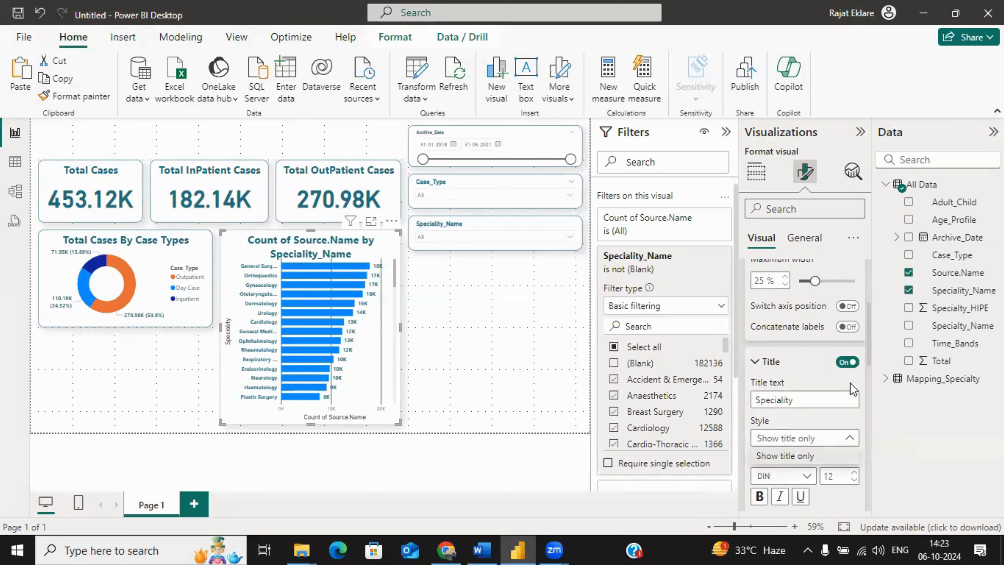
{"action": "left_click", "coordinate": [785, 455]}
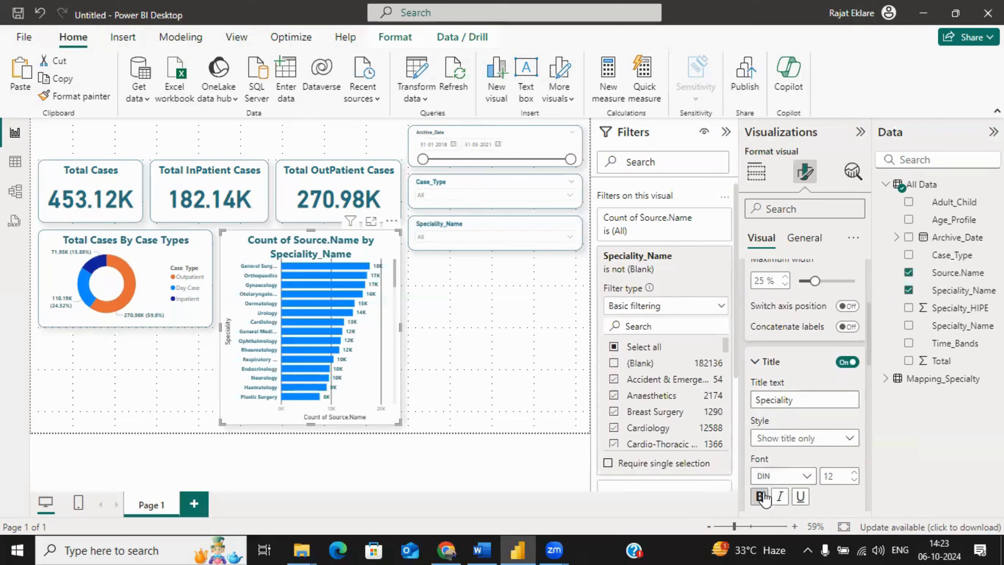
{"action": "left_click", "coordinate": [759, 496]}
{"action": "scroll", "coordinate": [797, 418], "scroll_direction": "down", "scroll_amount": 3}
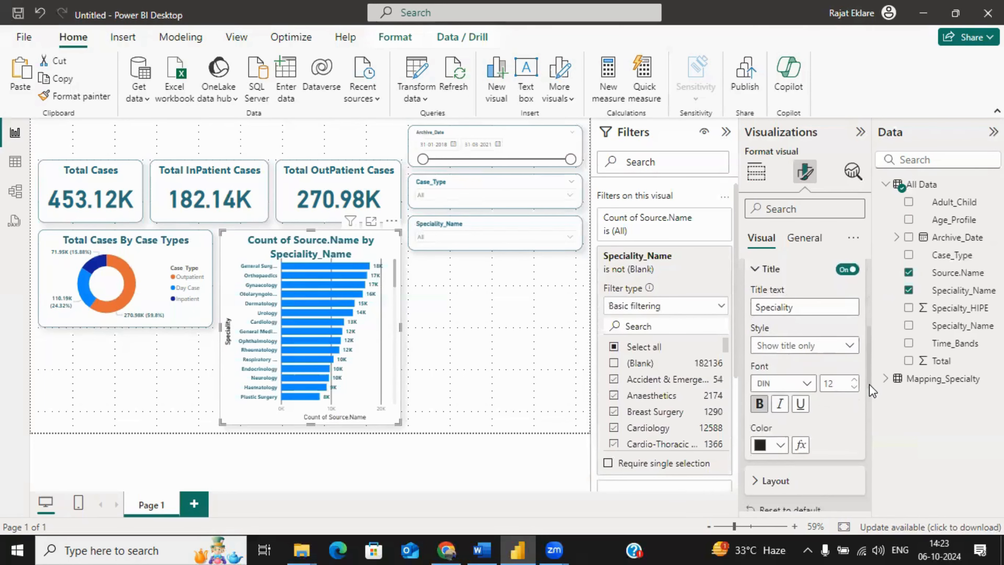
{"action": "left_click", "coordinate": [775, 433]}
{"action": "left_click", "coordinate": [790, 200]}
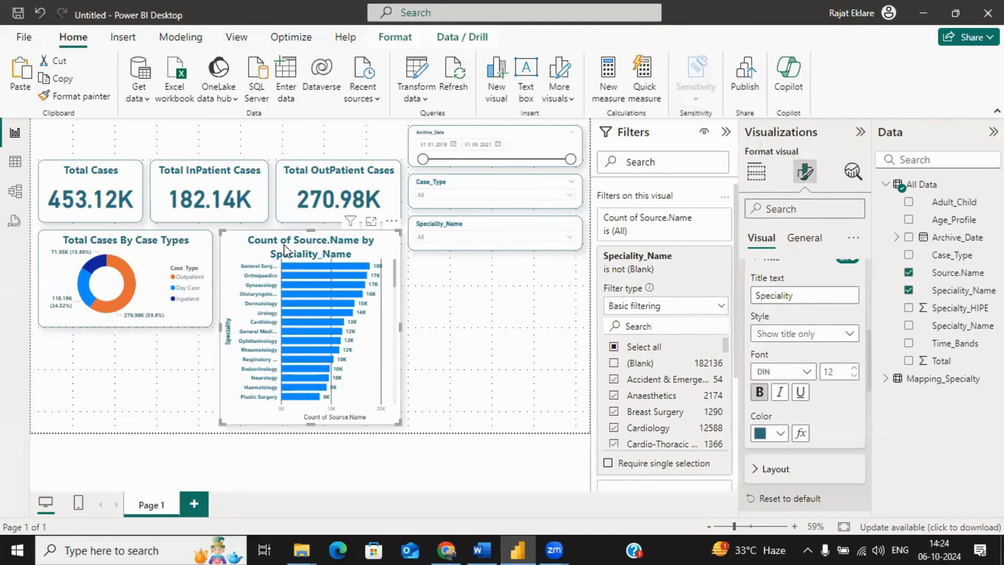
Step: Change the bar chart's title to "Total Cases by Speciality"
{"action": "key", "text": "Escape"}
{"action": "left_click", "coordinate": [374, 249]}
{"action": "left_click", "coordinate": [805, 172]}
{"action": "left_click", "coordinate": [804, 238]}
{"action": "left_click", "coordinate": [765, 304]}
{"action": "left_click", "coordinate": [796, 377]}
{"action": "key", "text": "ctrl+a"}
{"action": "type", "text": "Total Cases by Speciality"}
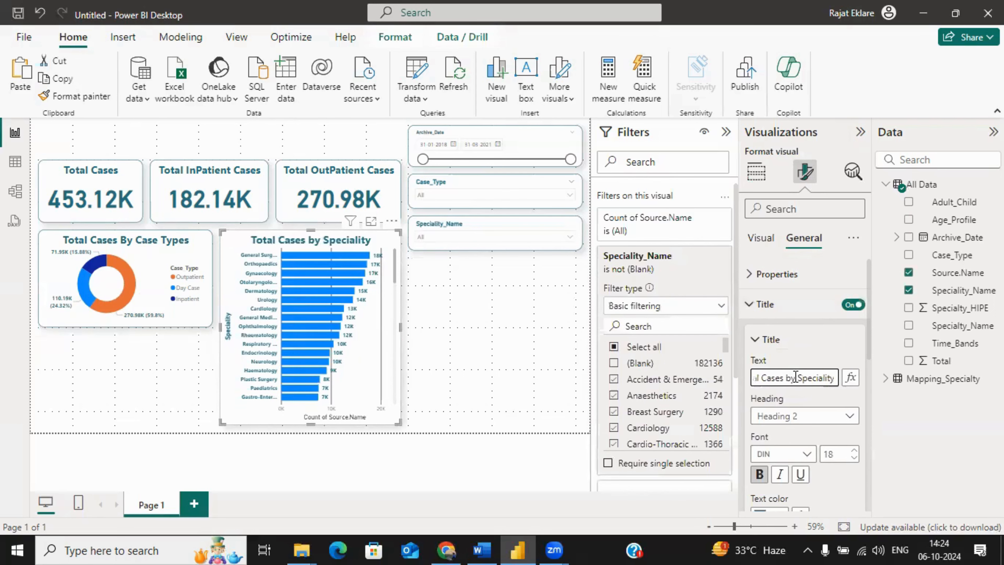
{"action": "left_click", "coordinate": [817, 342]}
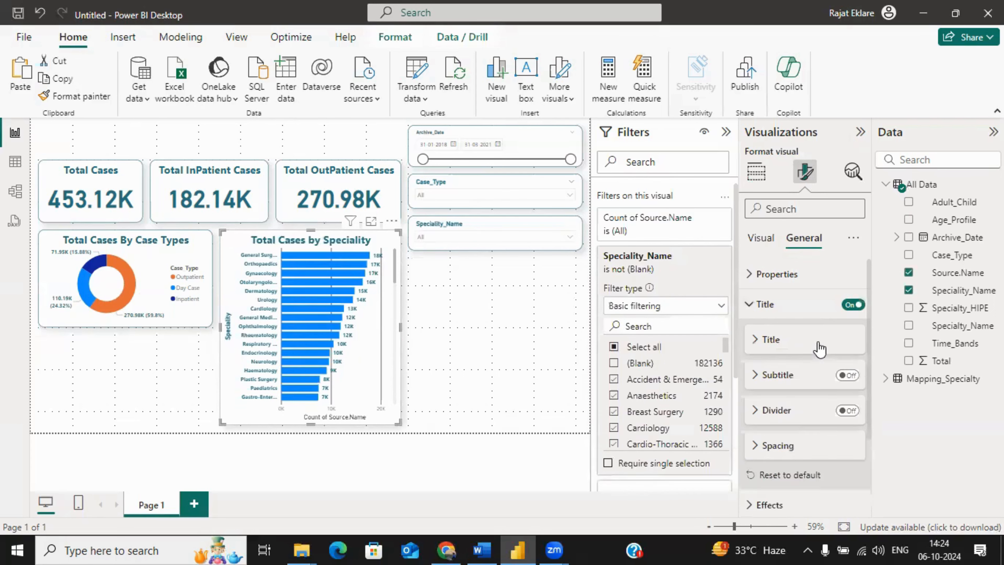